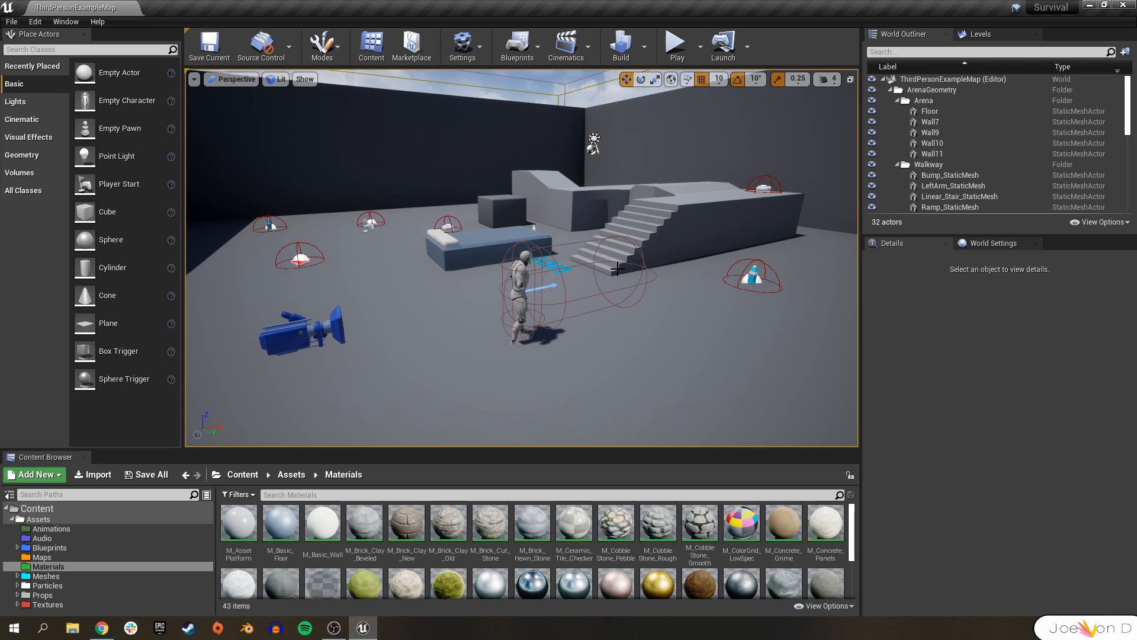
# Play-test the third-person example map, walking the character around, then stop the session.
pyautogui.moveTo(572, 320); pyautogui.dragTo(565, 322, button='right')
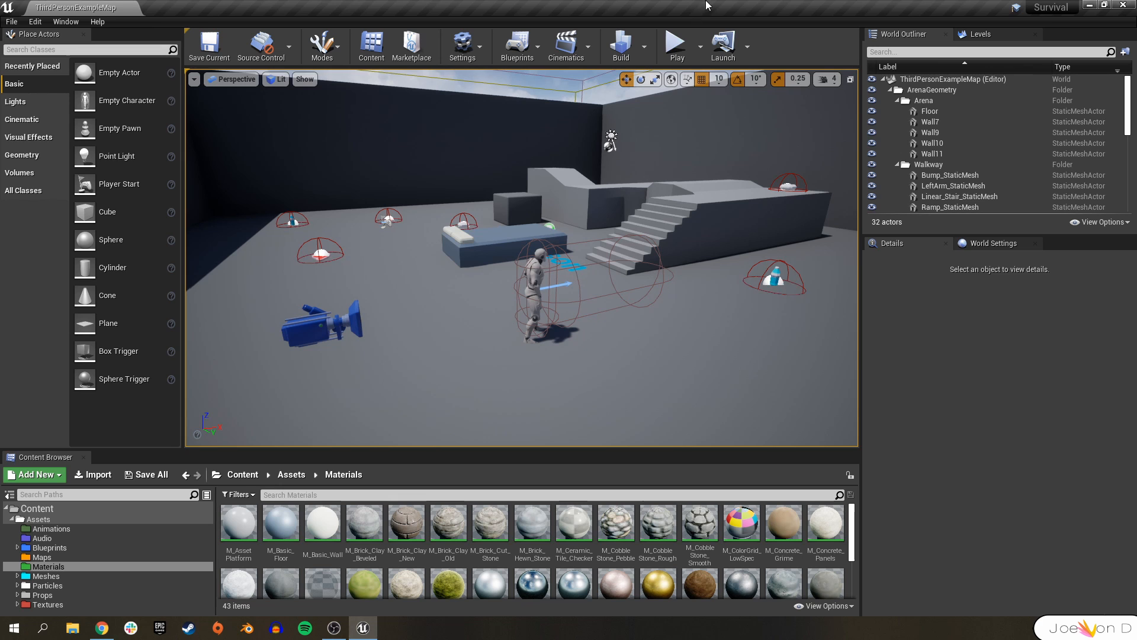
pyautogui.click(678, 39)
pyautogui.click(342, 95)
pyautogui.press('w')
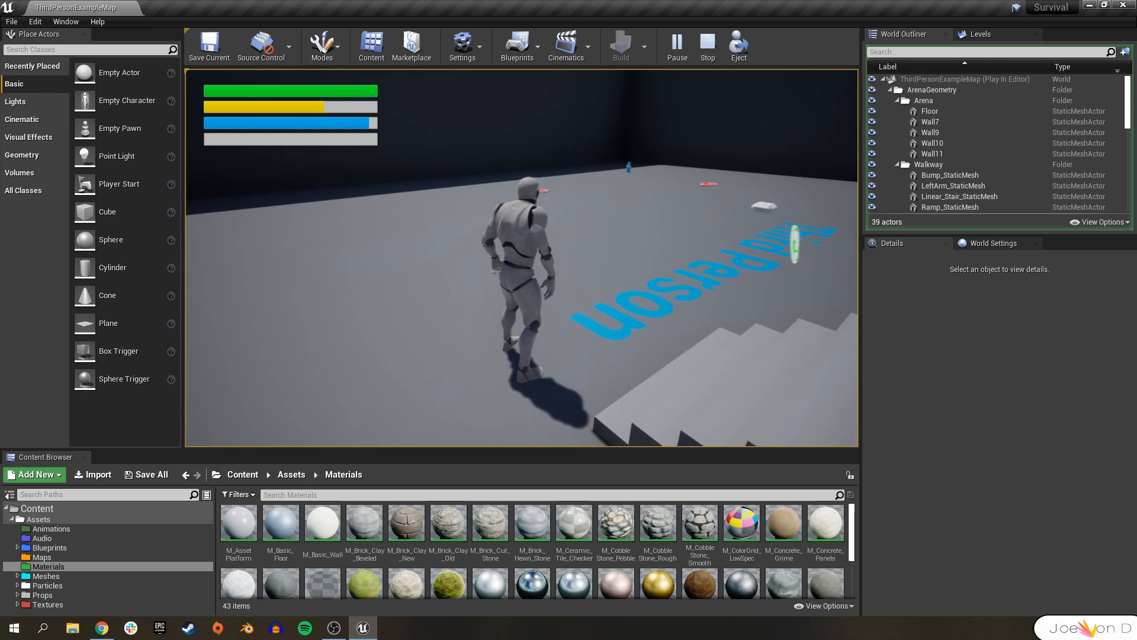
pyautogui.press('w')
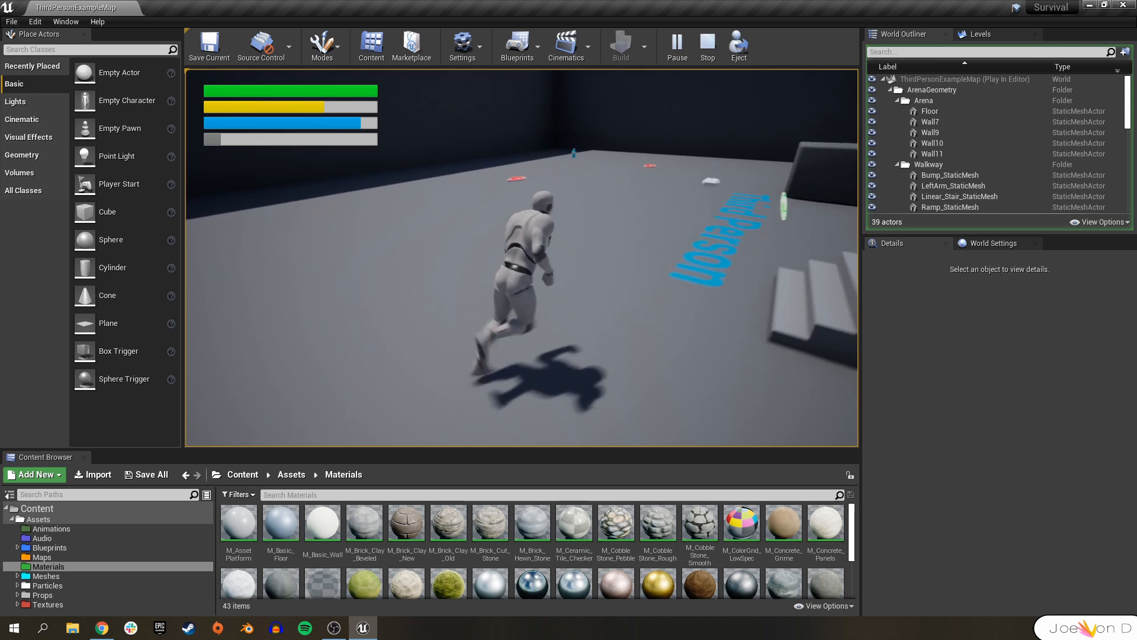
pyautogui.press('w')
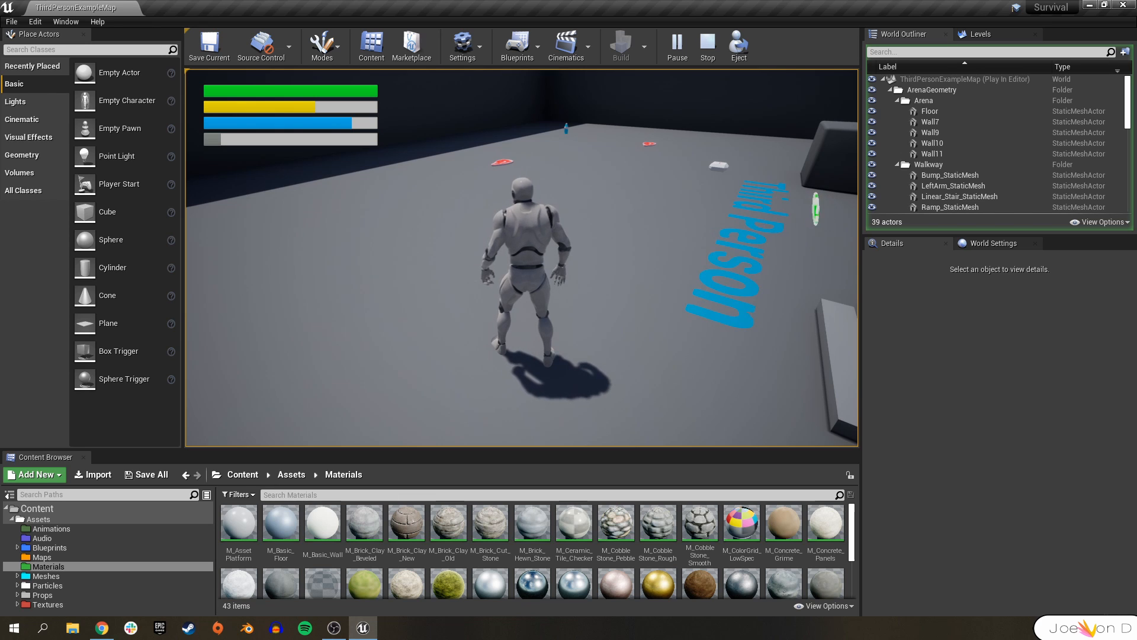
pyautogui.press('Escape')
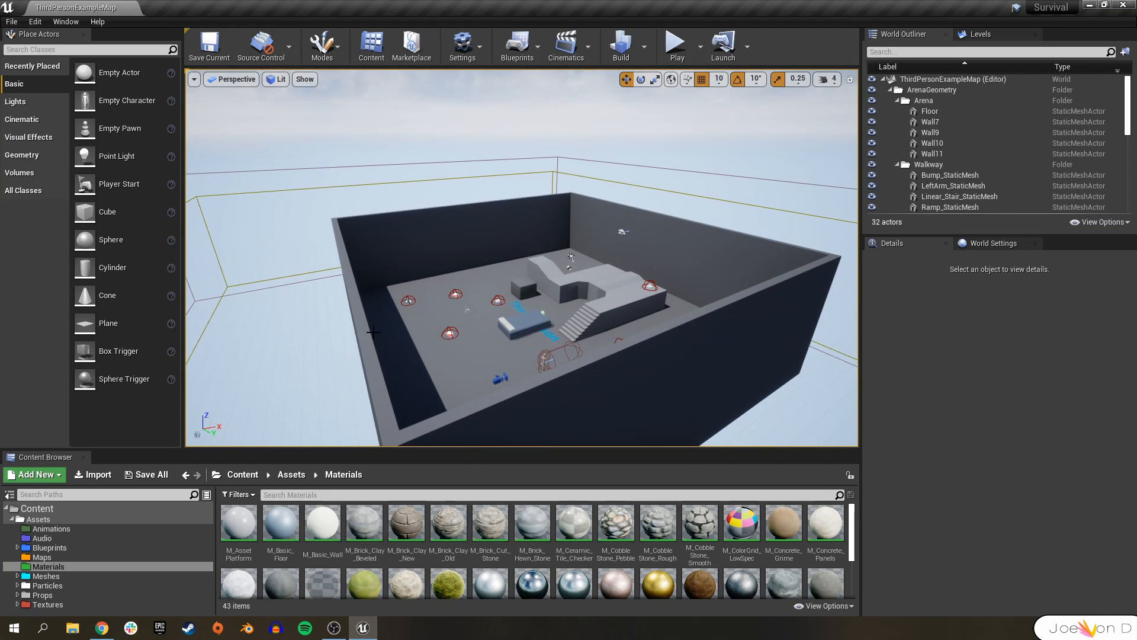
# Delete the four arena walls surrounding the floor.
pyautogui.click(356, 336)
pyautogui.press('Delete')
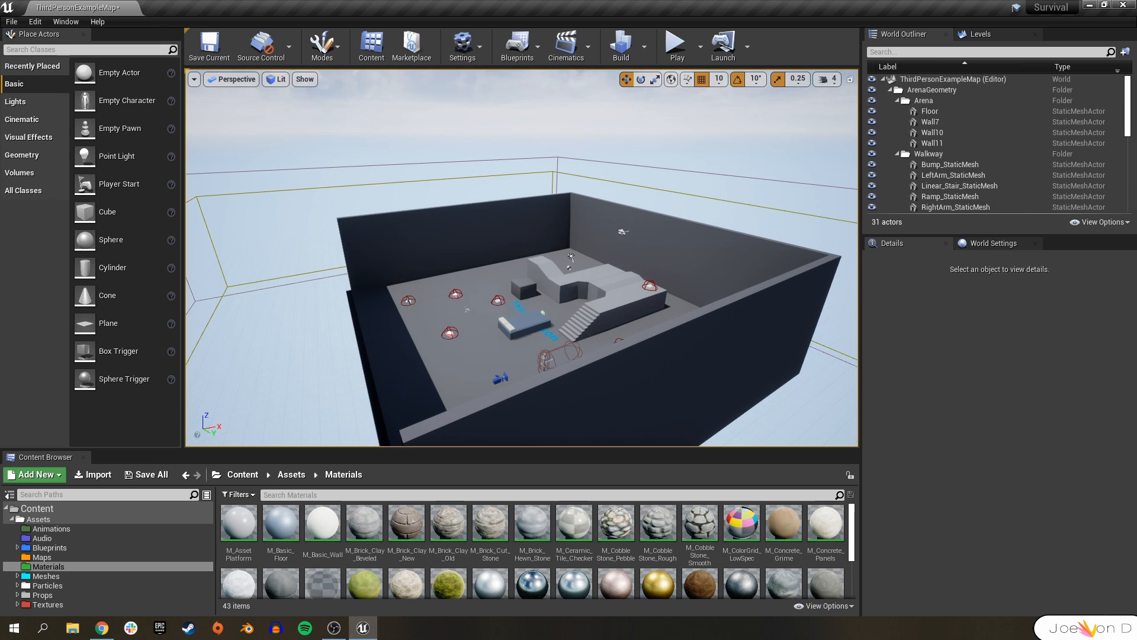
pyautogui.click(459, 247)
pyautogui.press('Delete')
pyautogui.click(636, 238)
pyautogui.press('Delete')
pyautogui.click(619, 374)
pyautogui.press('Delete')
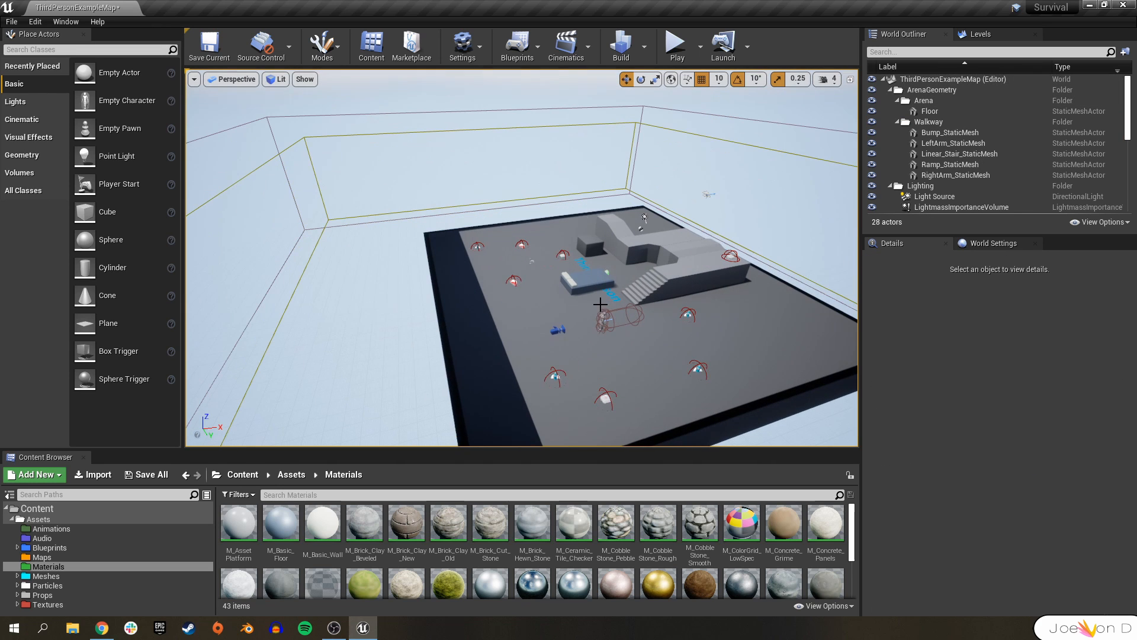
# Switch the editor to Landscape mode to start a new landscape.
pyautogui.moveTo(654, 232); pyautogui.dragTo(623, 295, button='right')
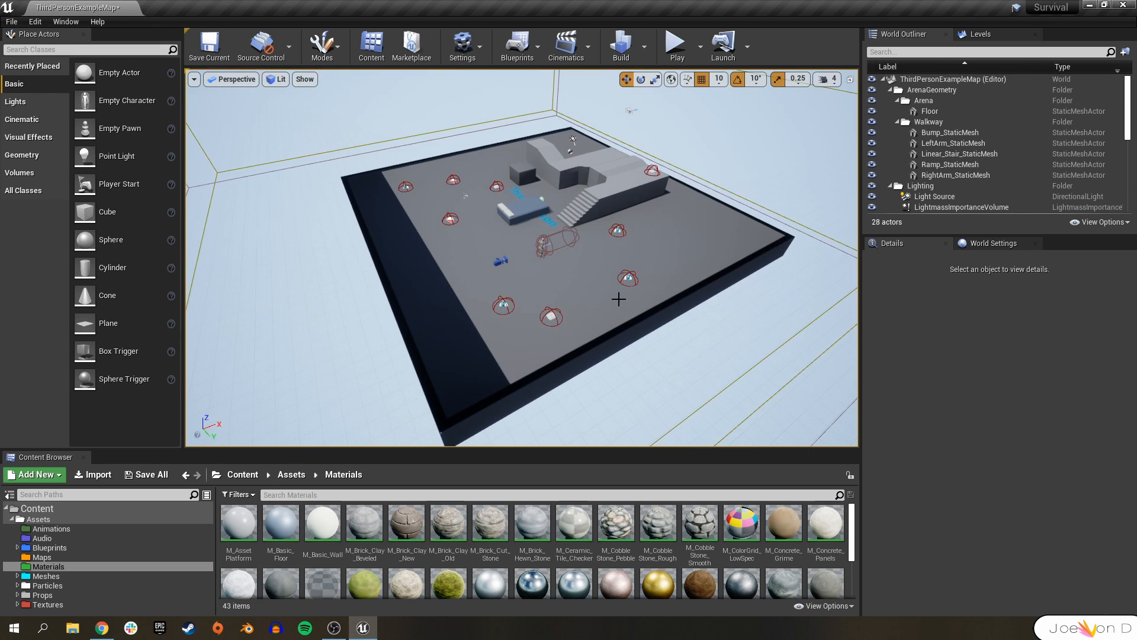
pyautogui.moveTo(566, 274); pyautogui.dragTo(638, 338, button='right')
pyautogui.press('s')
pyautogui.press('w')
pyautogui.press('a')
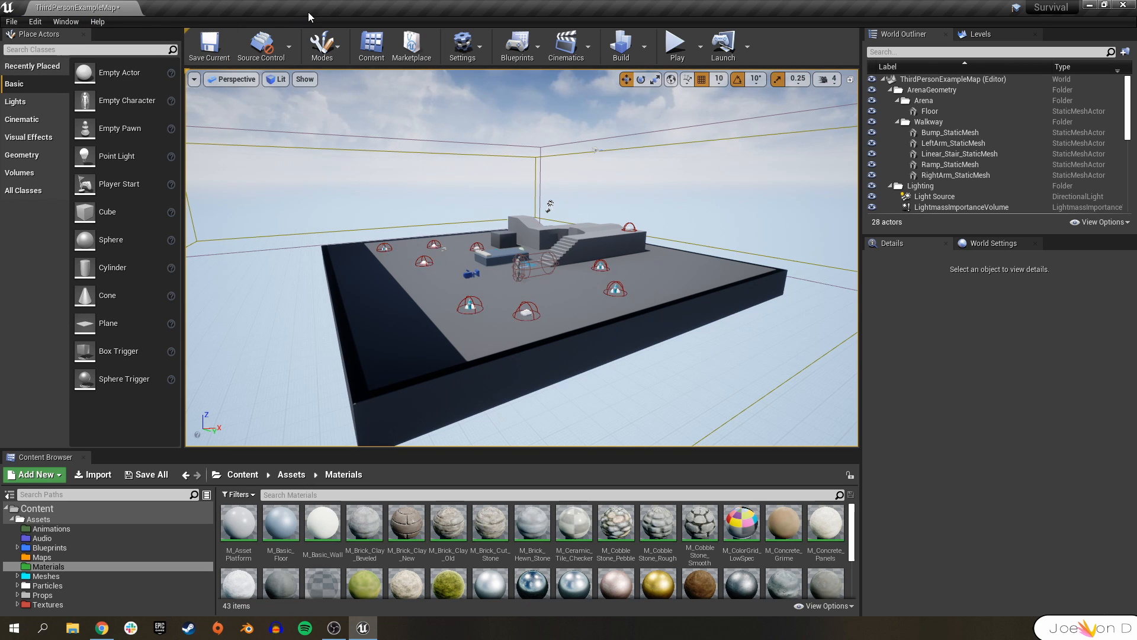
pyautogui.click(329, 56)
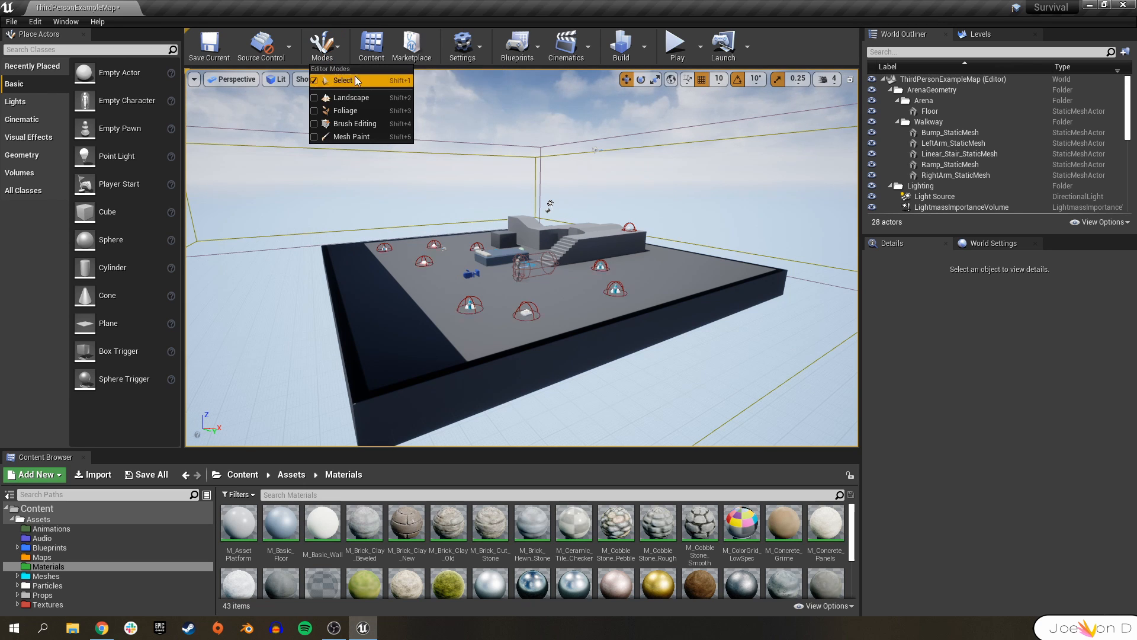
pyautogui.click(351, 97)
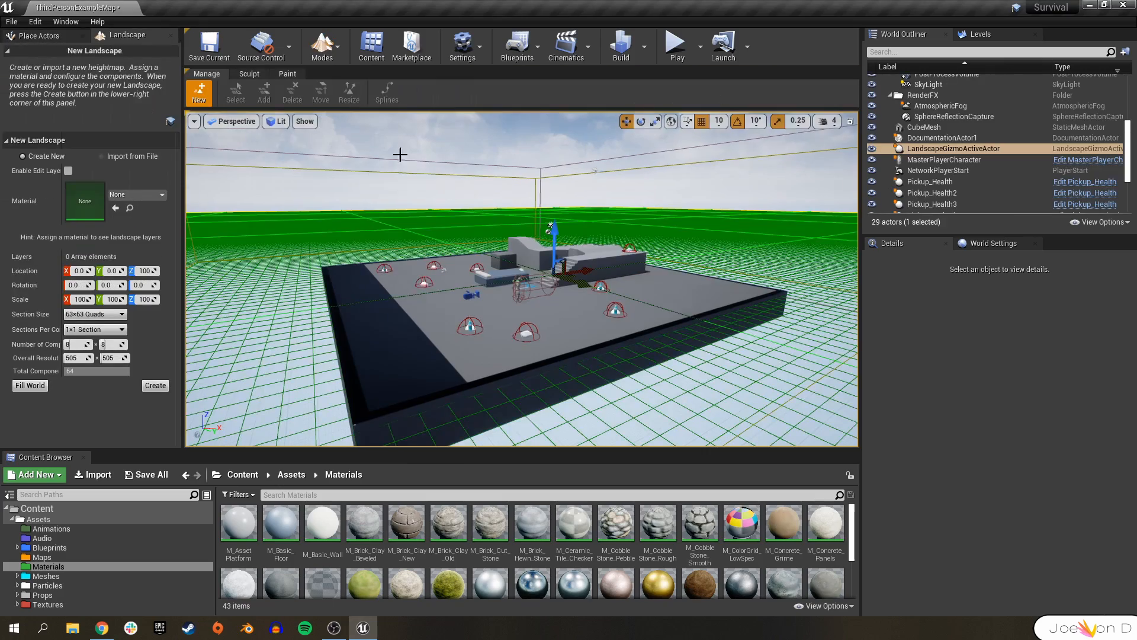
# Try adjusting the new landscape's X location, then undo the change.
pyautogui.moveTo(374, 251)
pyautogui.mouseDown(button='right')
pyautogui.moveTo(420, 242)
pyautogui.moveTo(373, 252)
pyautogui.mouseUp(button='right')
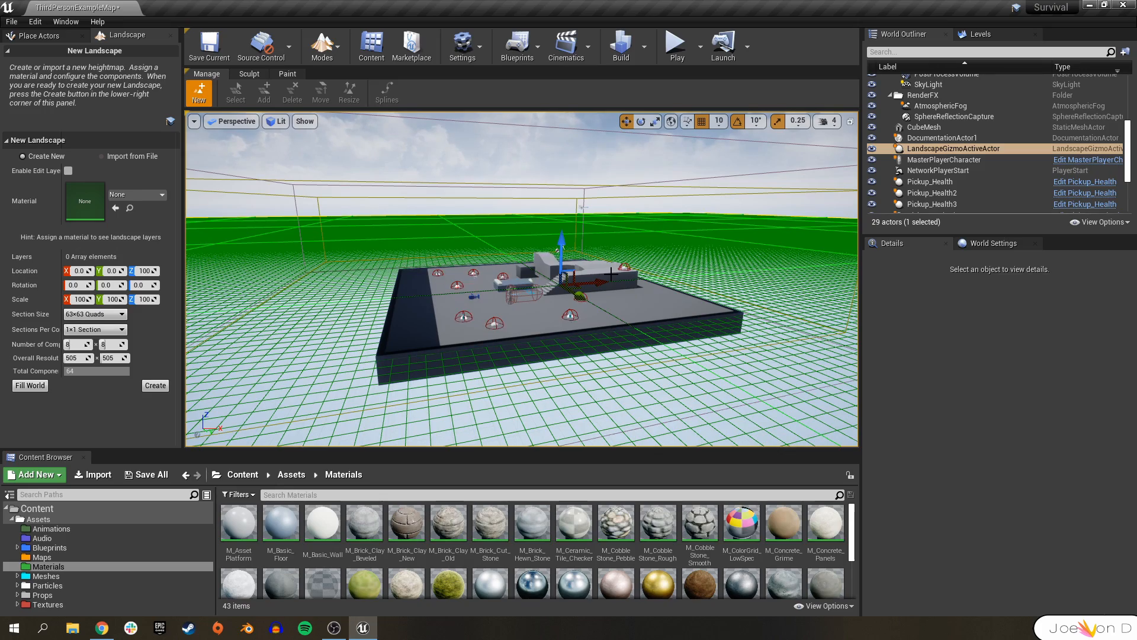
pyautogui.moveTo(457, 274)
pyautogui.mouseDown(button='right')
pyautogui.moveTo(435, 283)
pyautogui.moveTo(483, 273)
pyautogui.moveTo(468, 249)
pyautogui.moveTo(450, 260)
pyautogui.moveTo(457, 273)
pyautogui.mouseUp(button='right')
pyautogui.moveTo(569, 348)
pyautogui.mouseDown(button='right')
pyautogui.moveTo(554, 336)
pyautogui.moveTo(569, 348)
pyautogui.mouseUp(button='right')
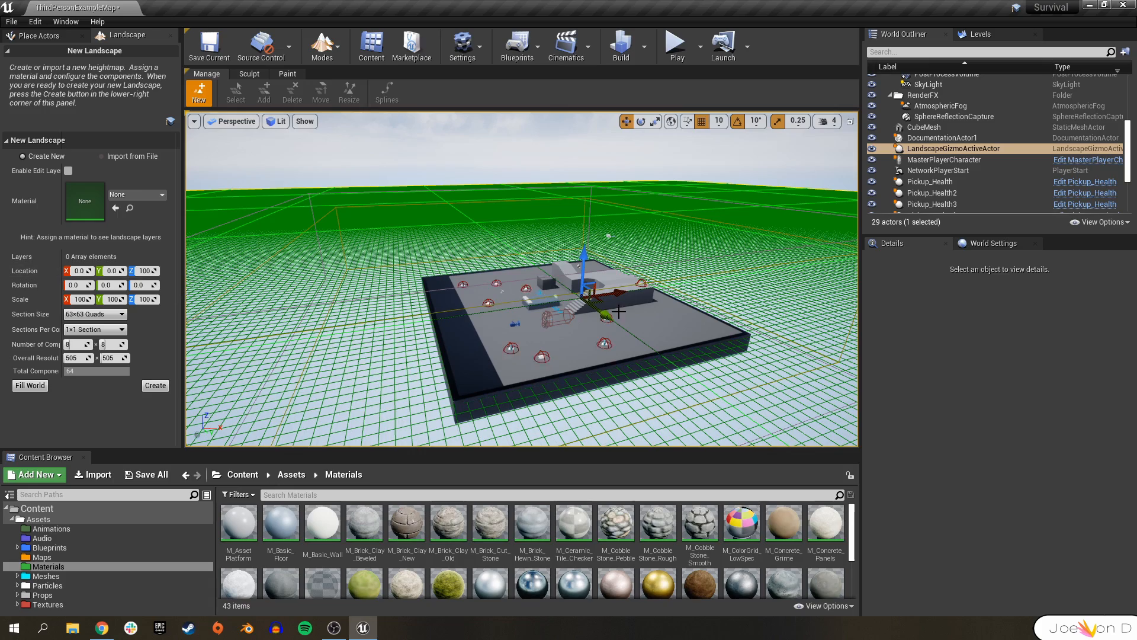
pyautogui.press('a')
pyautogui.moveTo(459, 355); pyautogui.dragTo(458, 355, button='right')
pyautogui.press('s')
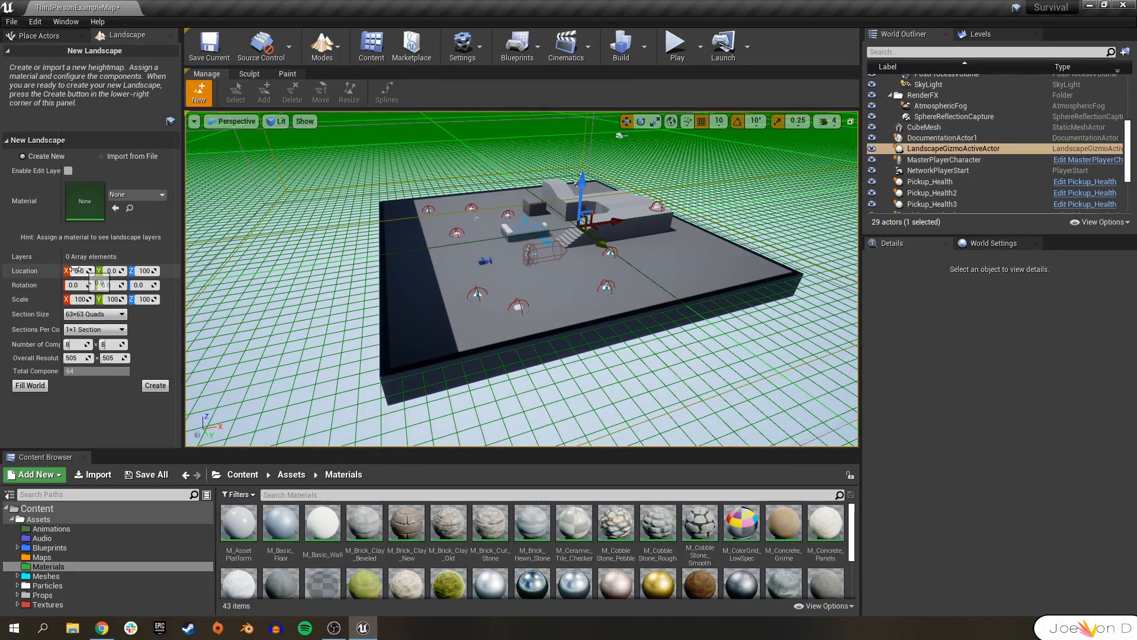
pyautogui.moveTo(94, 272); pyautogui.dragTo(65, 273)
pyautogui.hotkey('ctrl', 'z')
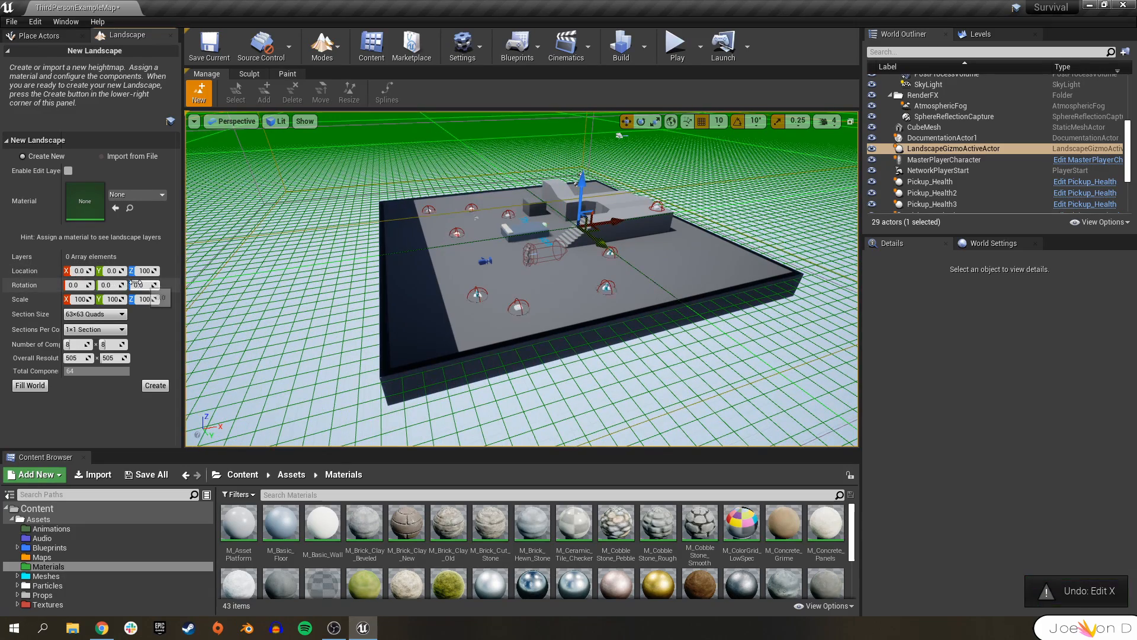
# Widen the landscape settings panel.
pyautogui.press('w')
pyautogui.moveTo(496, 284); pyautogui.dragTo(497, 284, button='right')
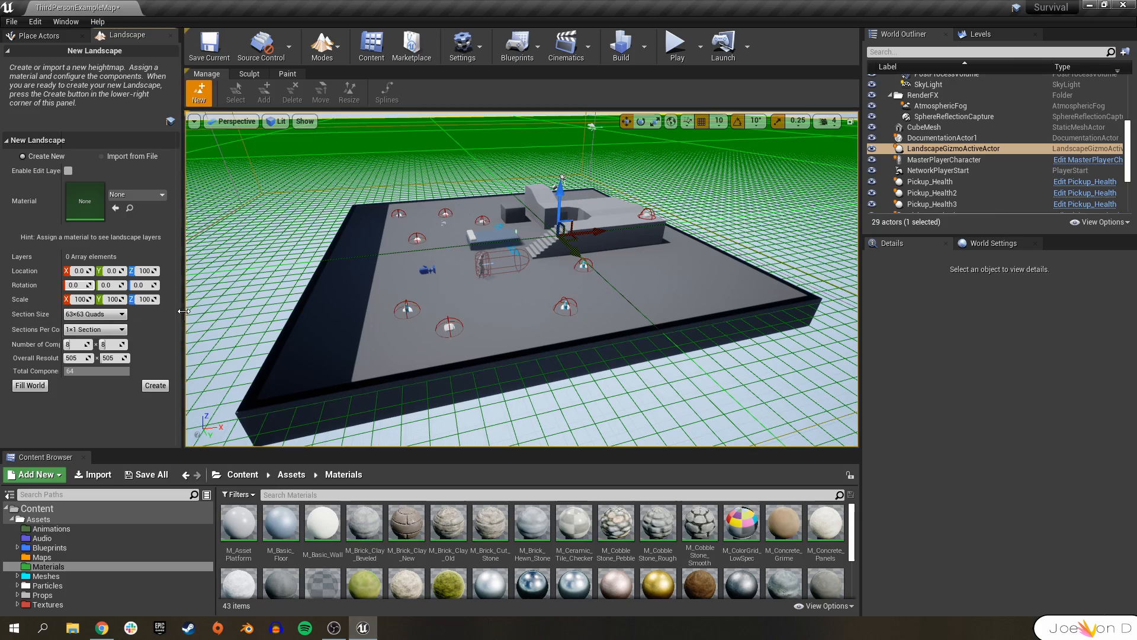
pyautogui.moveTo(184, 311); pyautogui.dragTo(267, 311)
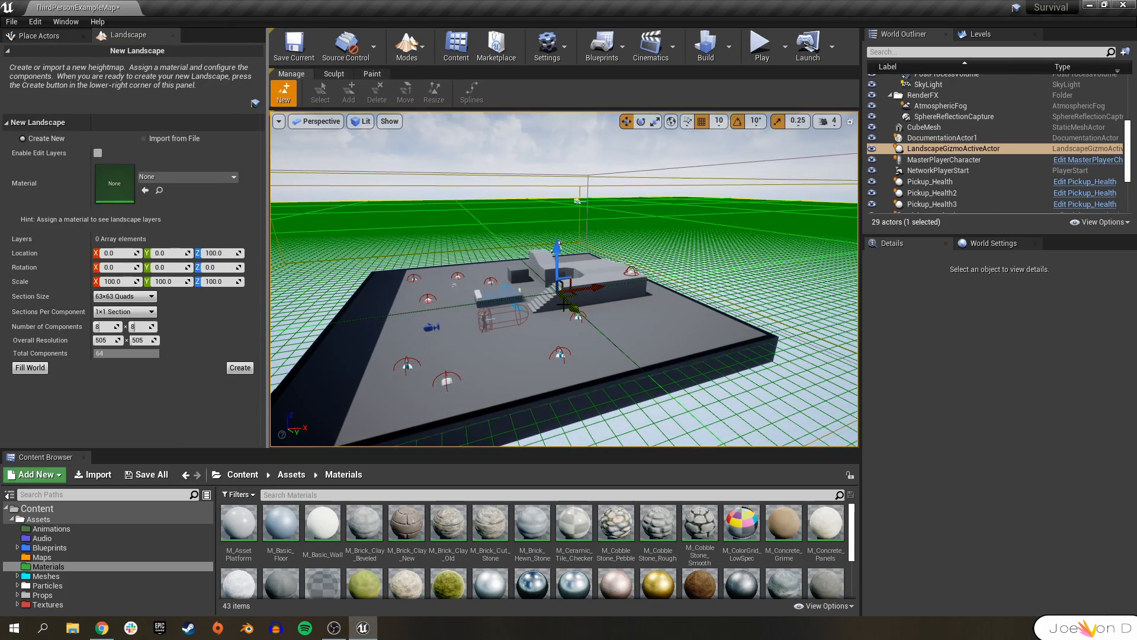
# Navigate around the viewport to inspect the landscape grid's extent relative to the arena floor.
pyautogui.moveTo(652, 315); pyautogui.dragTo(607, 313, button='right')
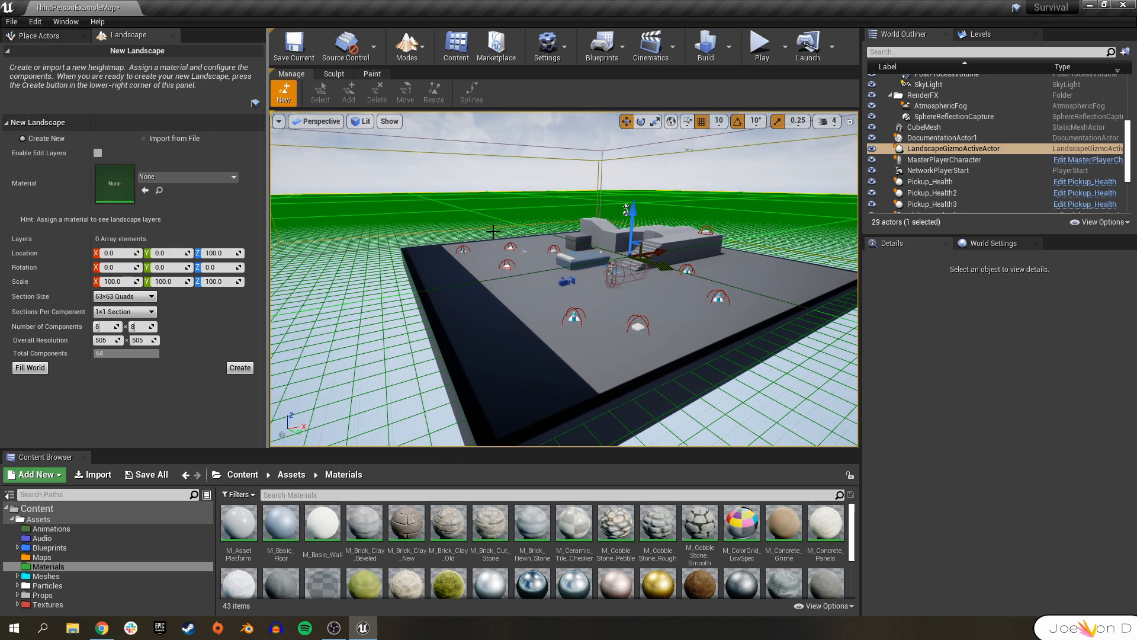
pyautogui.moveTo(478, 283); pyautogui.dragTo(657, 340, button='right')
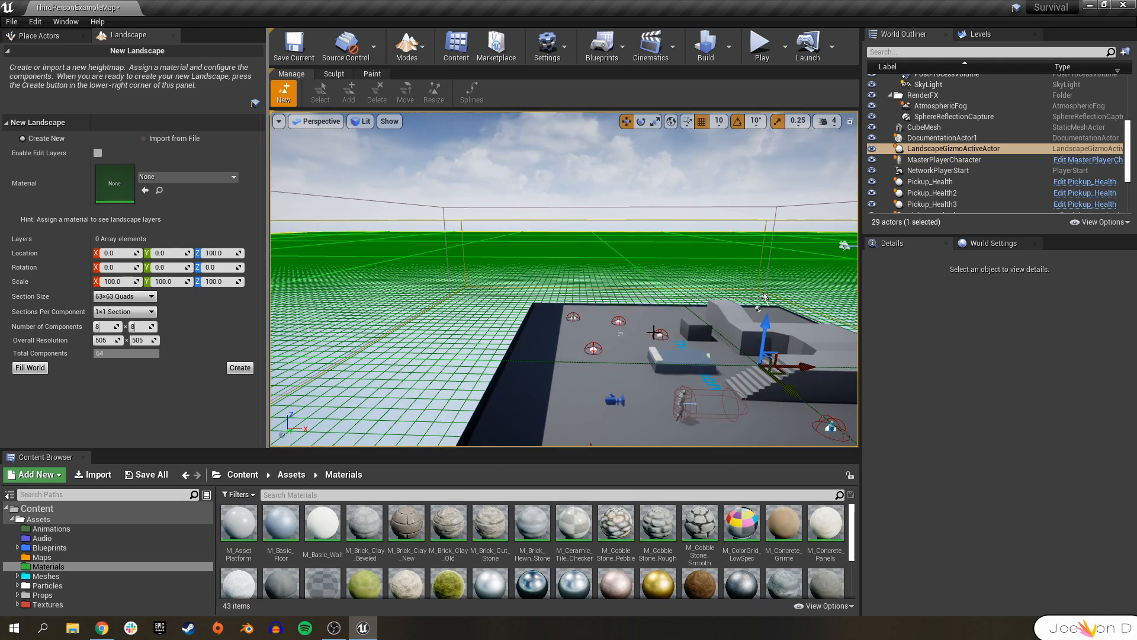
pyautogui.moveTo(654, 332); pyautogui.dragTo(568, 252, button='right')
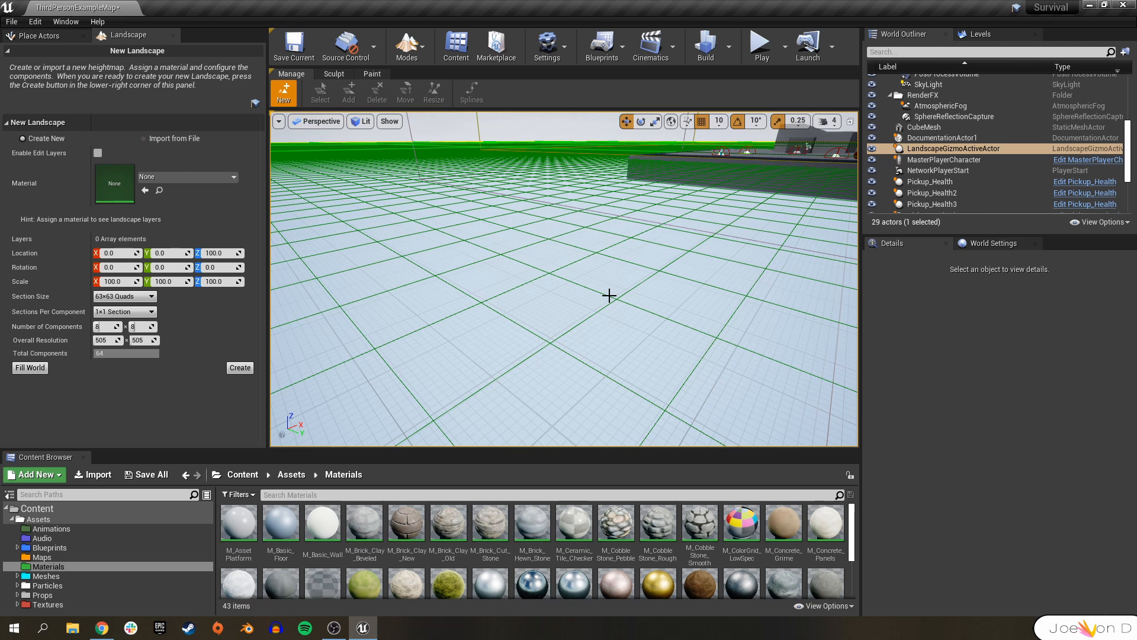
pyautogui.moveTo(614, 288); pyautogui.dragTo(616, 254, button='right')
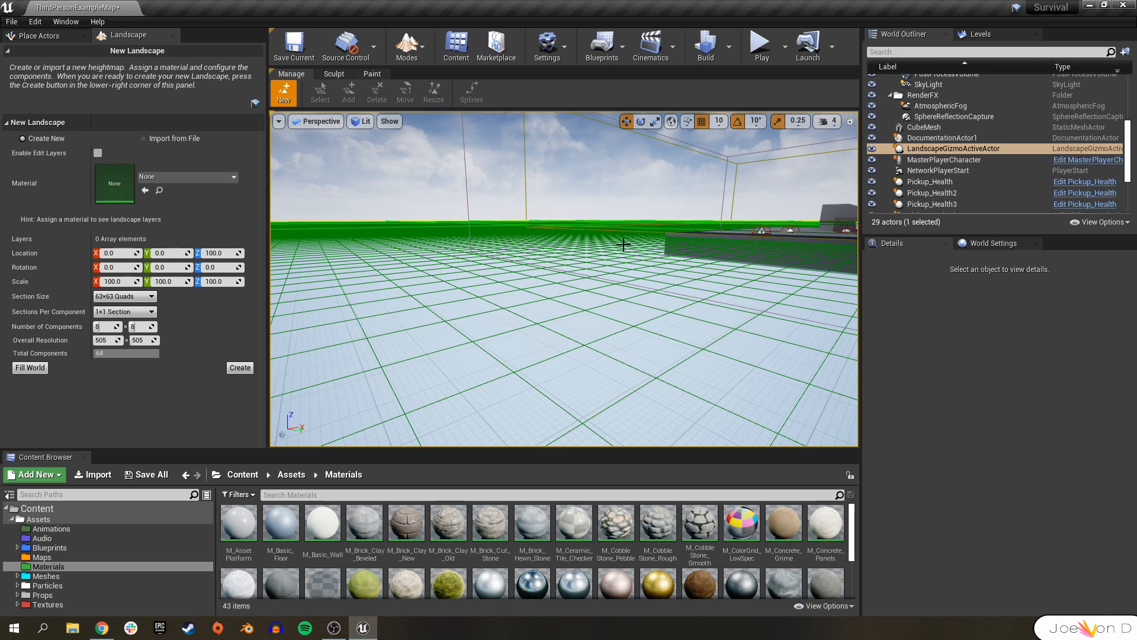
pyautogui.moveTo(619, 255); pyautogui.dragTo(616, 284, button='right')
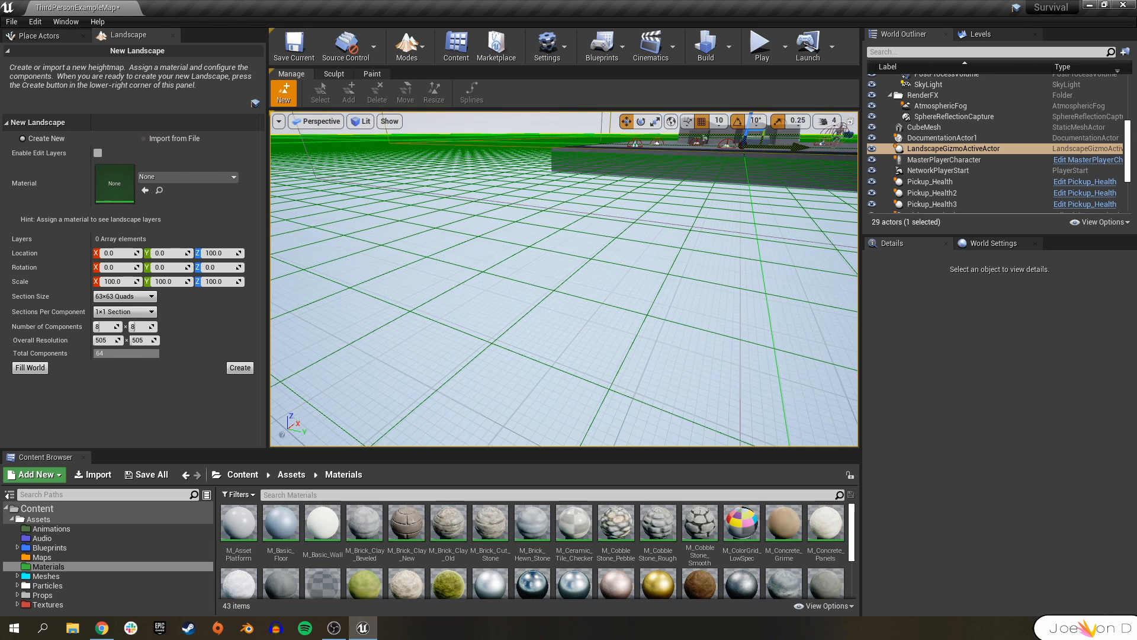
pyautogui.moveTo(507, 266); pyautogui.dragTo(558, 283, button='right')
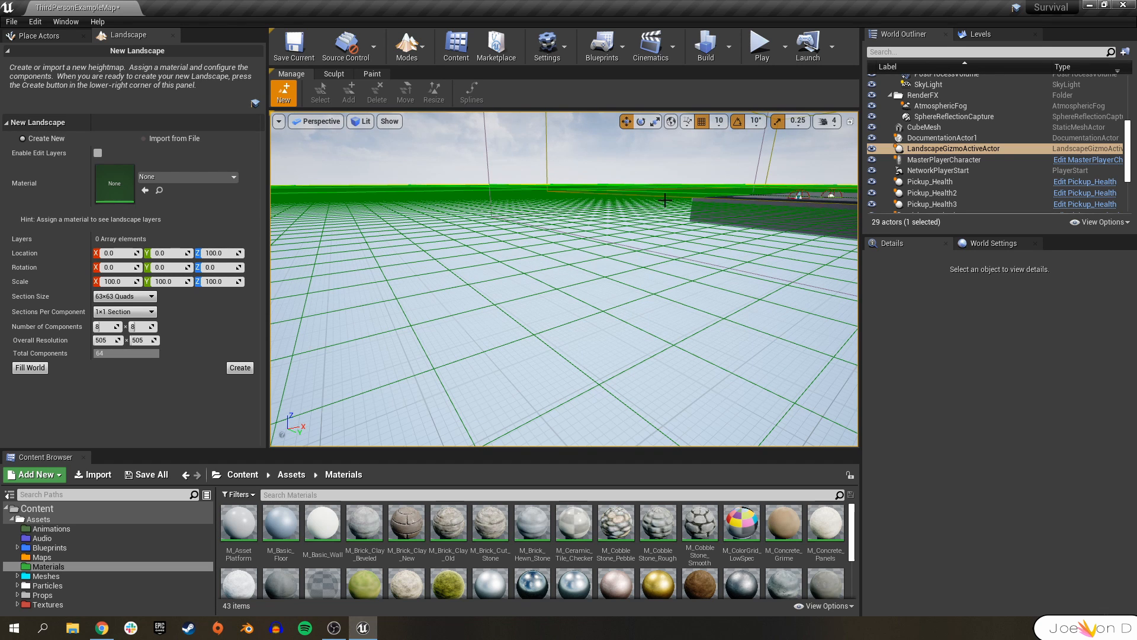
pyautogui.moveTo(616, 235); pyautogui.dragTo(637, 238, button='right')
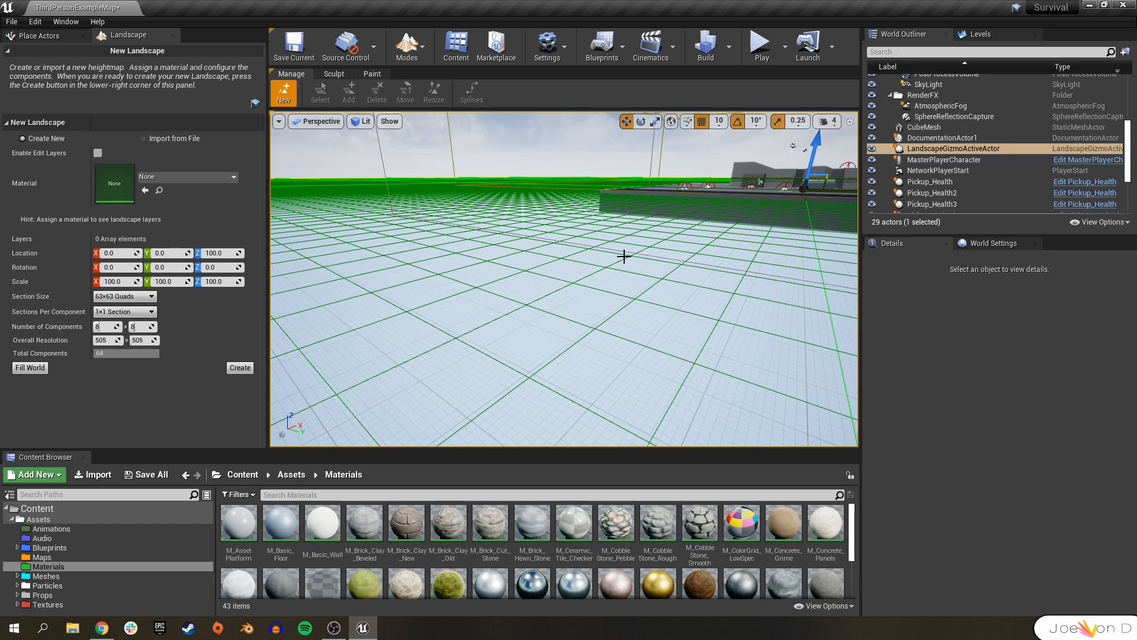
pyautogui.moveTo(605, 330); pyautogui.dragTo(631, 277, button='right')
pyautogui.moveTo(614, 223)
pyautogui.mouseDown(button='right')
pyautogui.moveTo(610, 254)
pyautogui.moveTo(615, 223)
pyautogui.mouseUp(button='right')
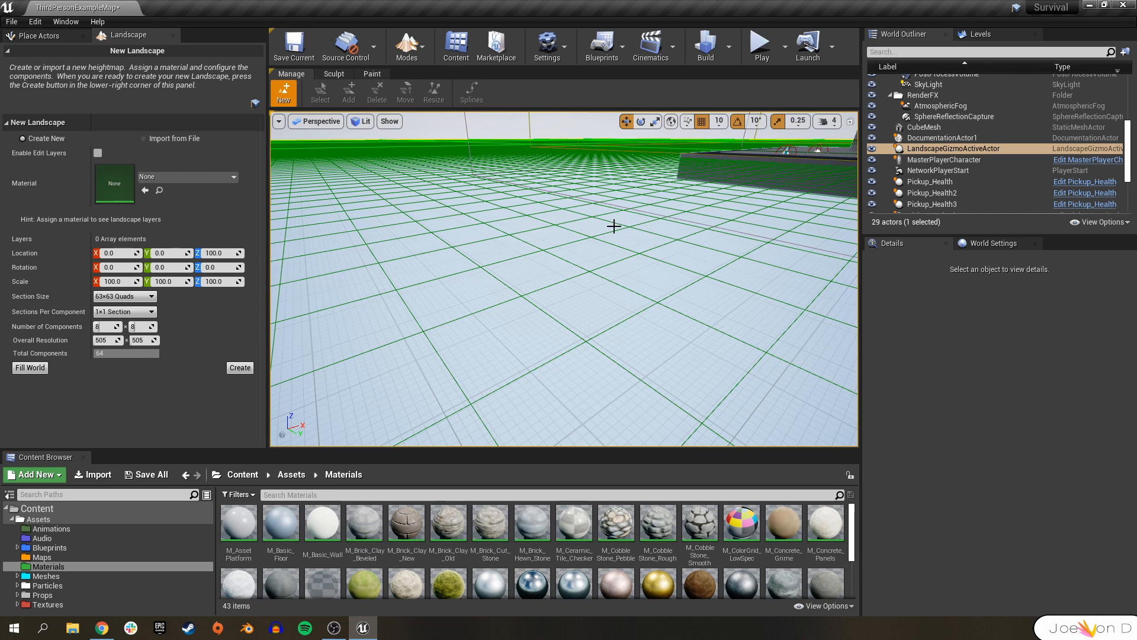
pyautogui.moveTo(632, 261)
pyautogui.mouseDown(button='right')
pyautogui.moveTo(629, 234)
pyautogui.moveTo(632, 261)
pyautogui.mouseUp(button='right')
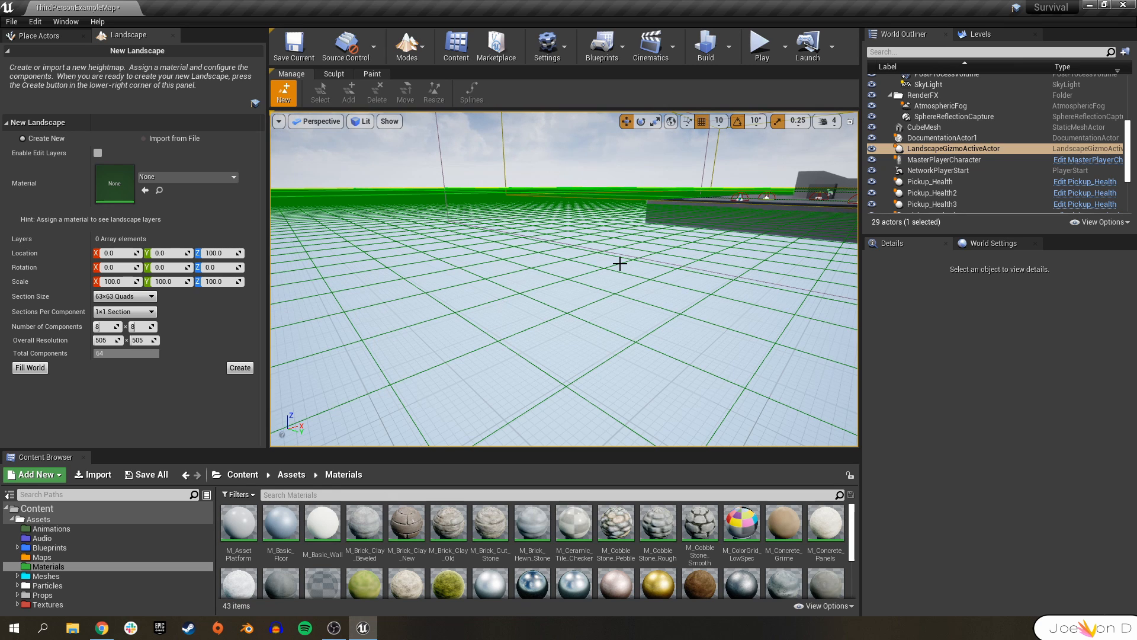
pyautogui.press('e')
pyautogui.moveTo(620, 263); pyautogui.dragTo(562, 265, button='right')
pyautogui.press('d')
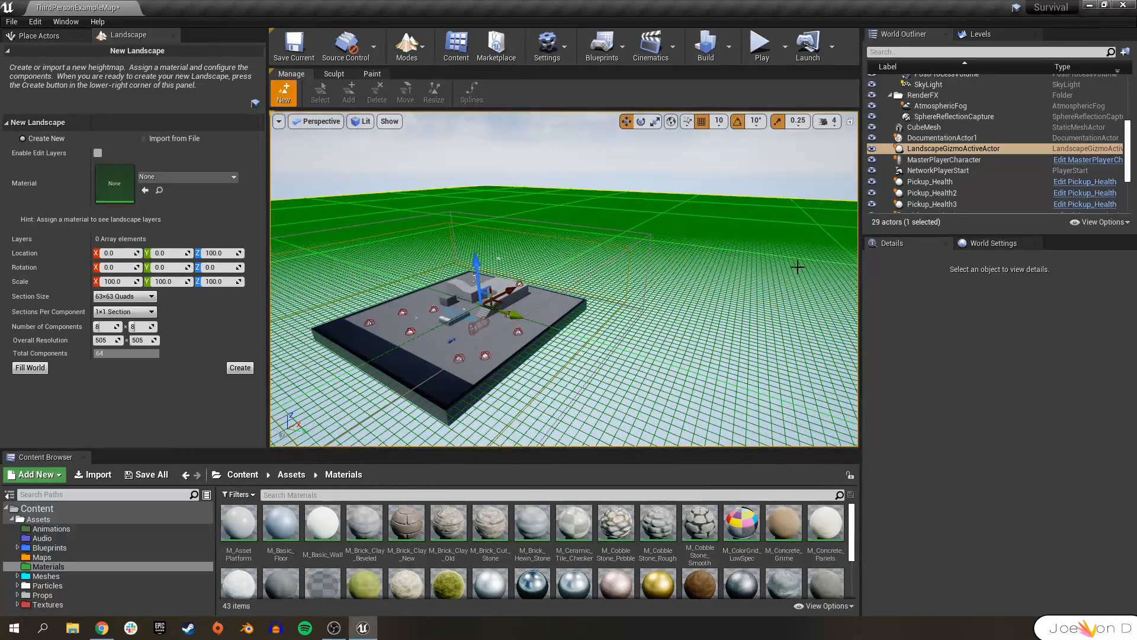
pyautogui.moveTo(655, 305); pyautogui.dragTo(540, 235, button='right')
pyautogui.moveTo(482, 122); pyautogui.dragTo(574, 262, button='right')
pyautogui.moveTo(488, 293); pyautogui.dragTo(528, 283, button='right')
pyautogui.moveTo(697, 291); pyautogui.dragTo(285, 293, button='right')
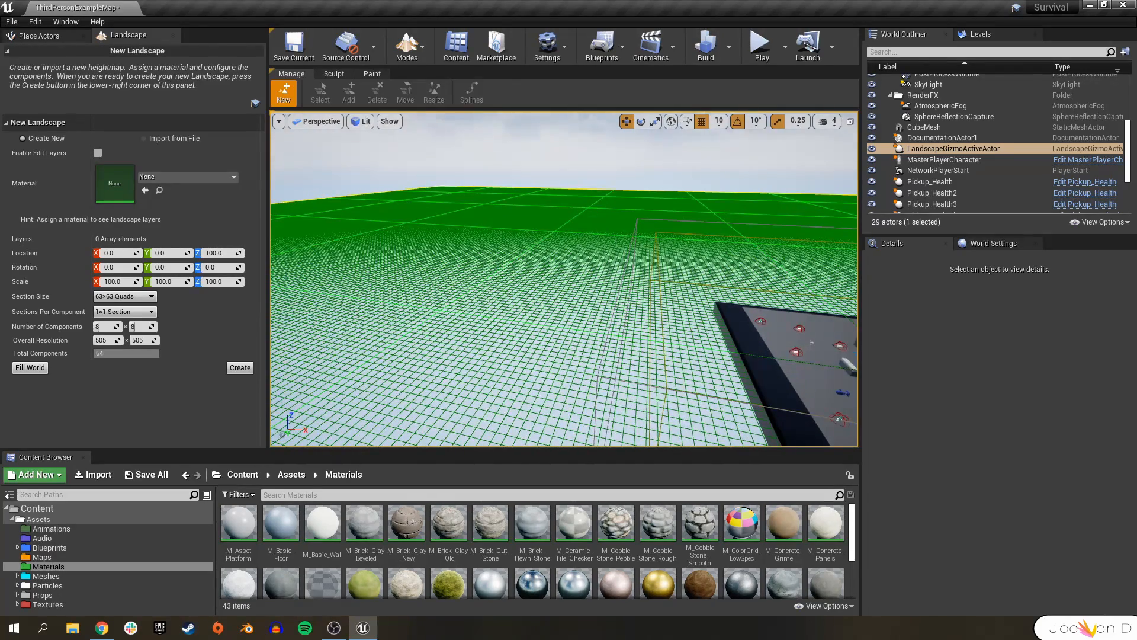
pyautogui.moveTo(622, 251); pyautogui.dragTo(679, 278, button='right')
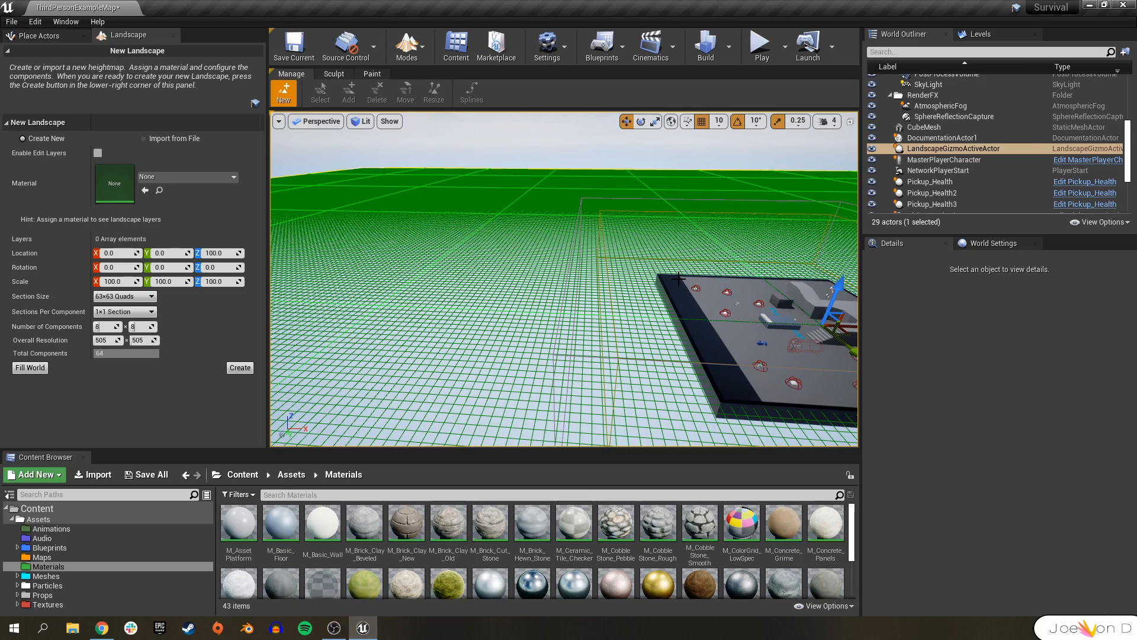
pyautogui.moveTo(693, 288); pyautogui.dragTo(832, 283, button='right')
pyautogui.moveTo(563, 278); pyautogui.dragTo(474, 281, button='right')
pyautogui.moveTo(619, 283); pyautogui.dragTo(553, 284, button='right')
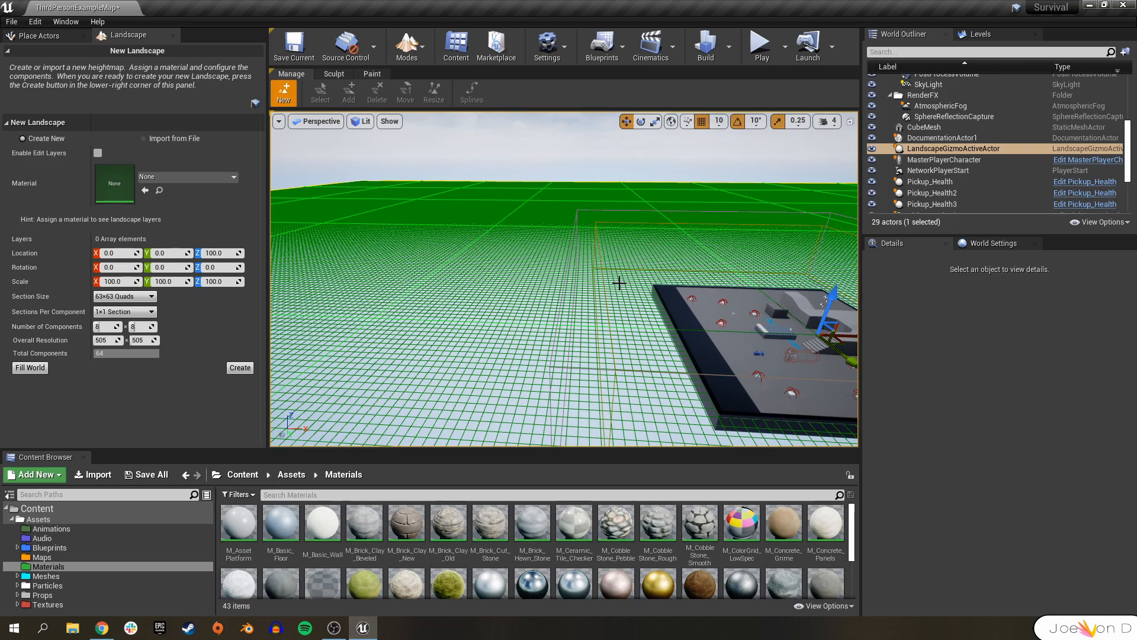
pyautogui.moveTo(640, 277); pyautogui.dragTo(525, 336, button='right')
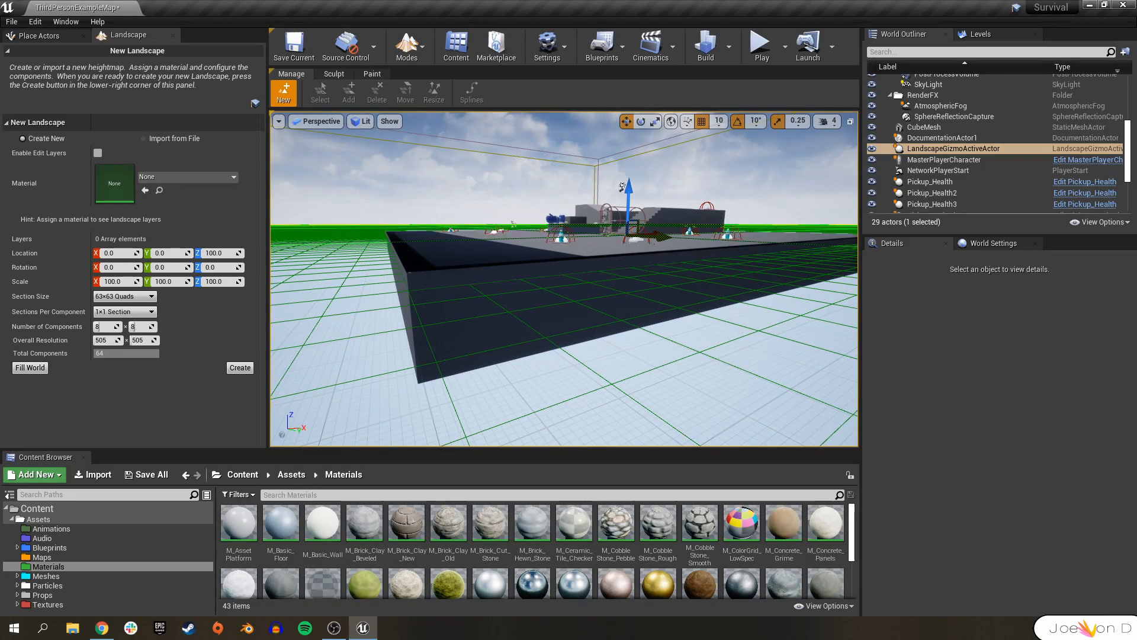
pyautogui.moveTo(513, 340); pyautogui.dragTo(515, 370, button='right')
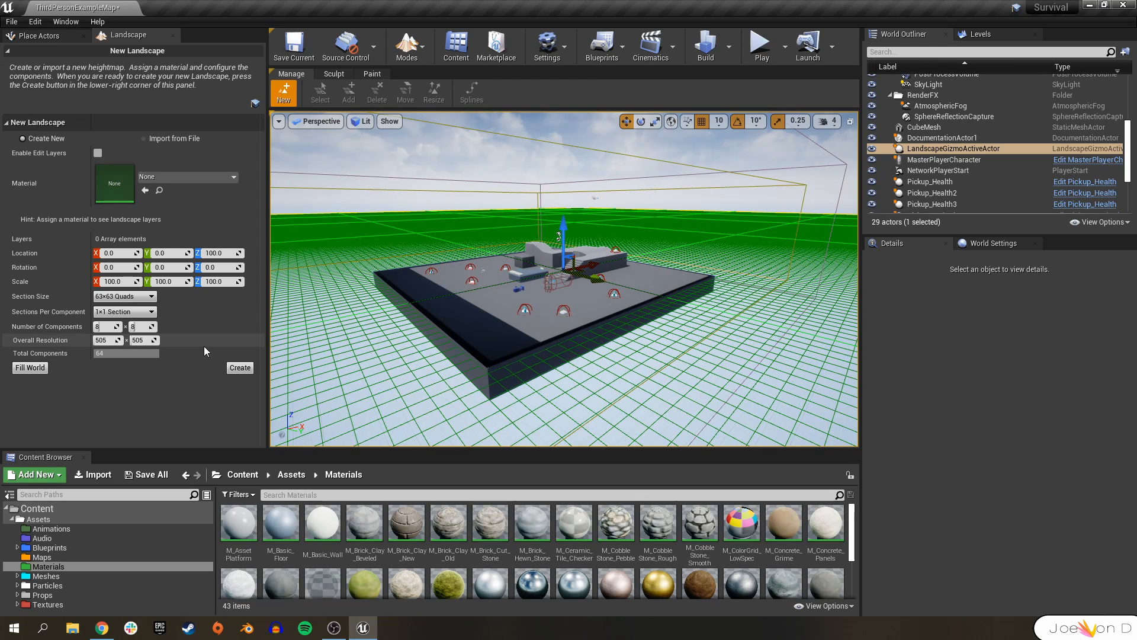
# Create the landscape with its default section size and component settings.
pyautogui.click(238, 368)
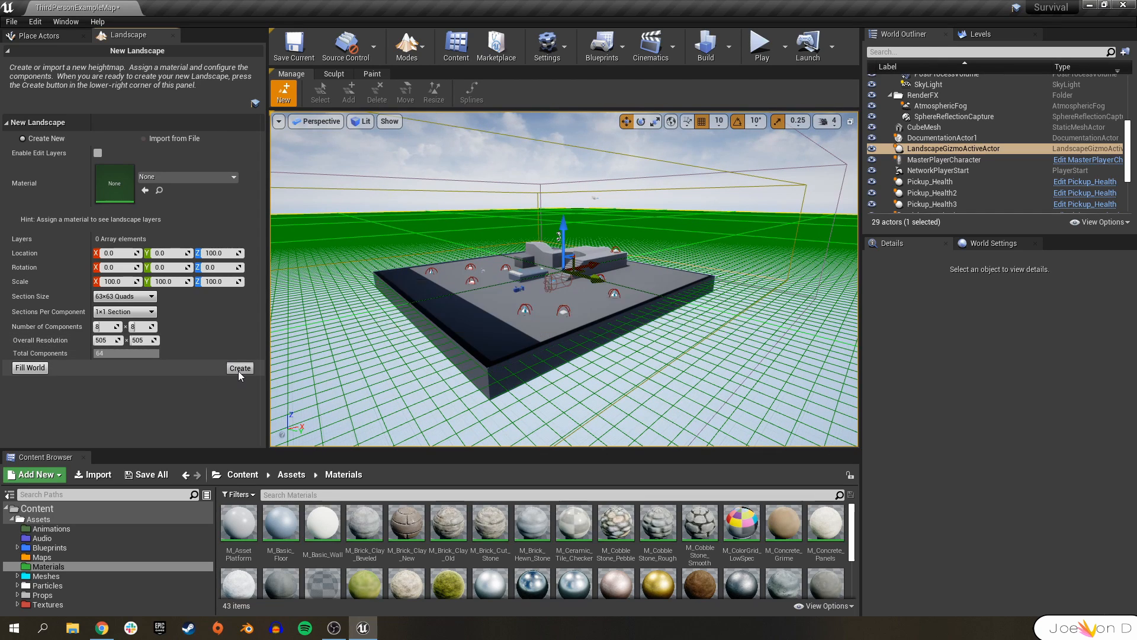
pyautogui.moveTo(379, 242); pyautogui.dragTo(415, 261, button='right')
pyautogui.moveTo(693, 177)
pyautogui.mouseDown(button='right')
pyautogui.moveTo(462, 228)
pyautogui.moveTo(711, 222)
pyautogui.mouseUp(button='right')
# Play the level and walk the character around on the new landscape, then stop the session.
pyautogui.click(759, 44)
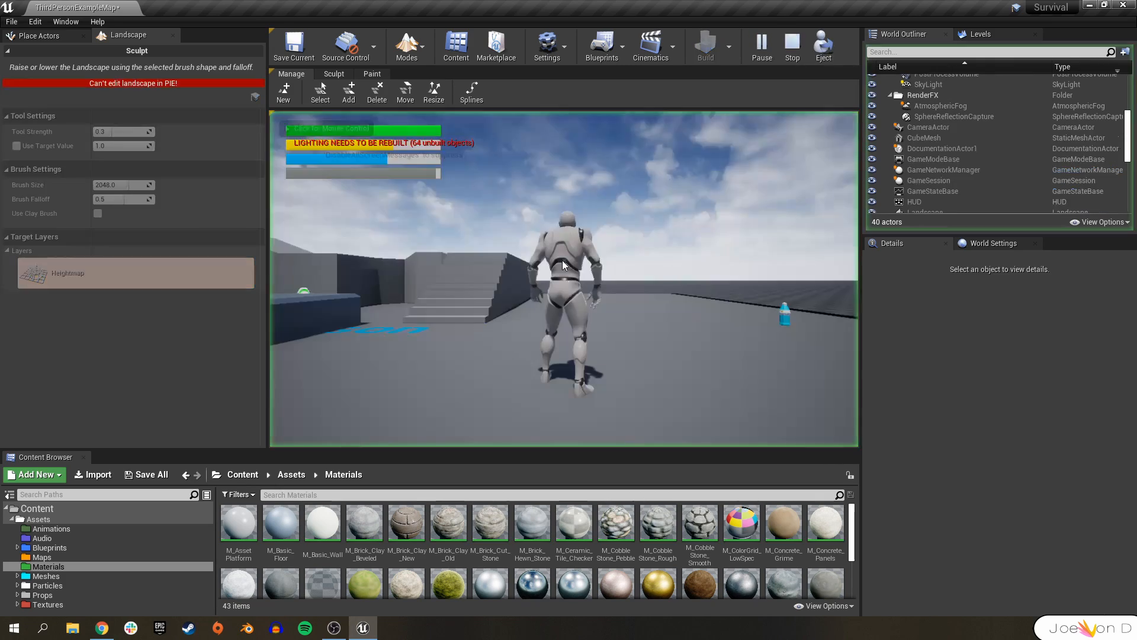
pyautogui.press('w')
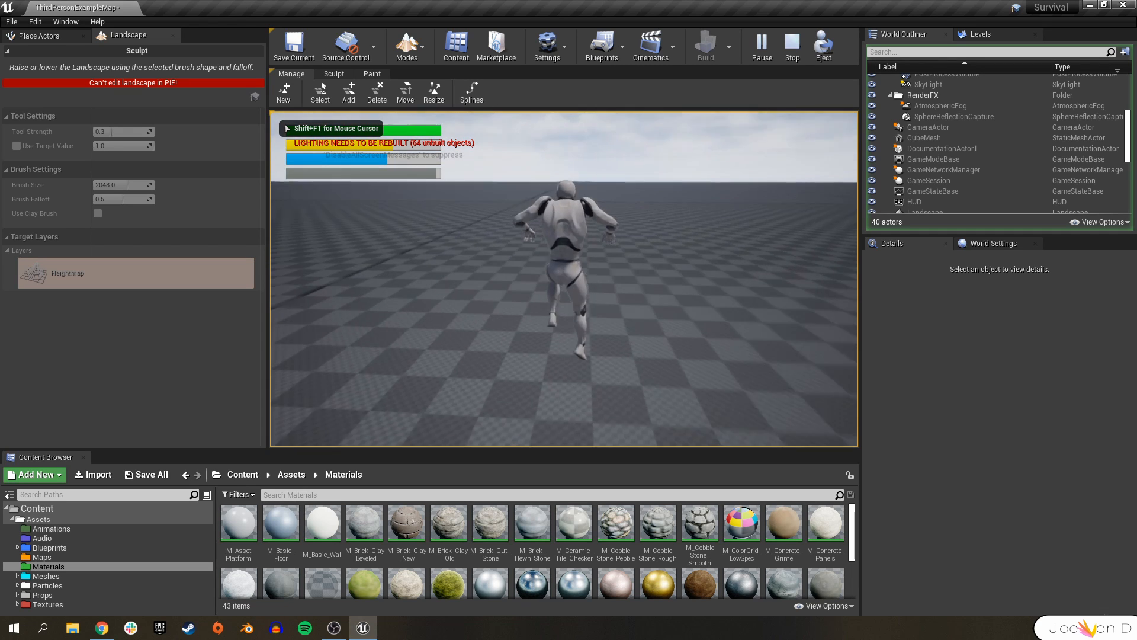
pyautogui.press('d')
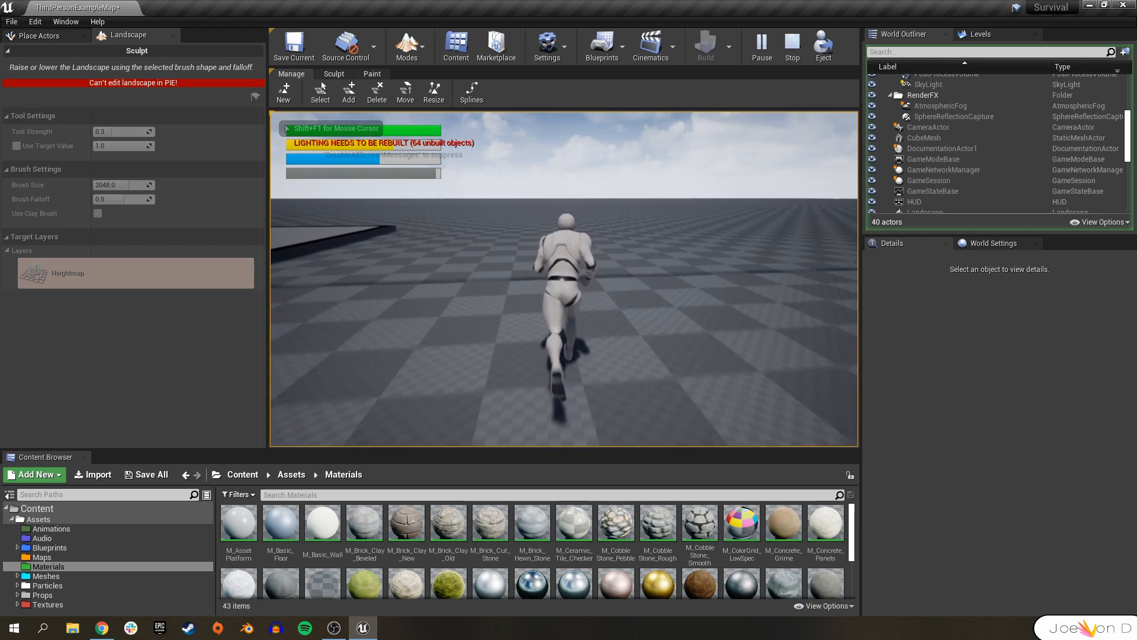
pyautogui.press('d')
pyautogui.press('a')
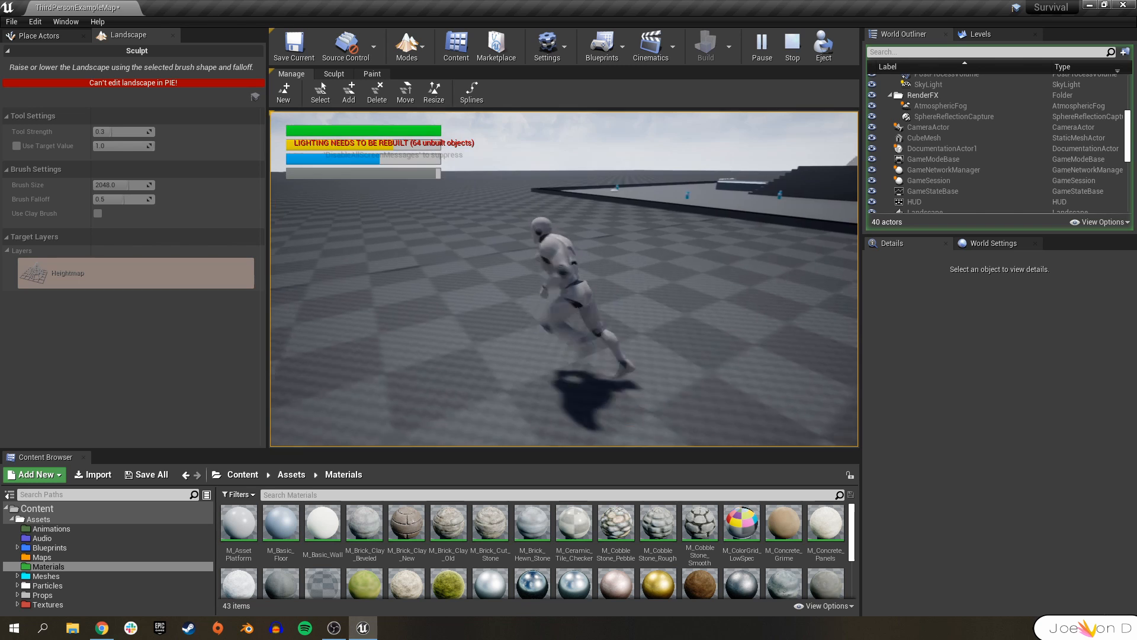
pyautogui.press('a')
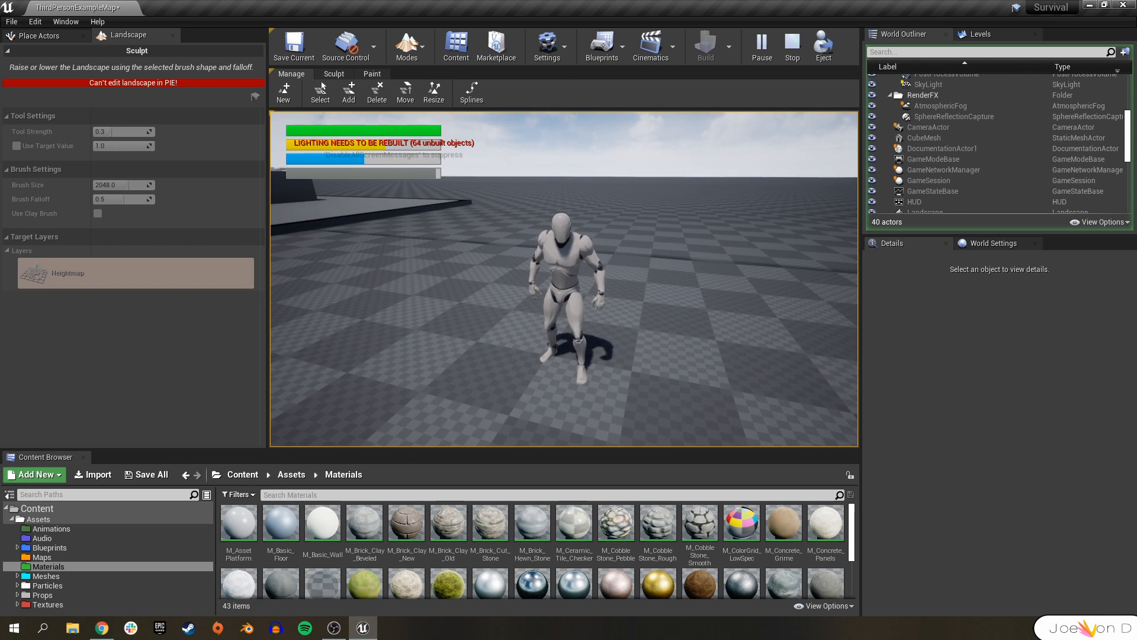
pyautogui.press('Escape')
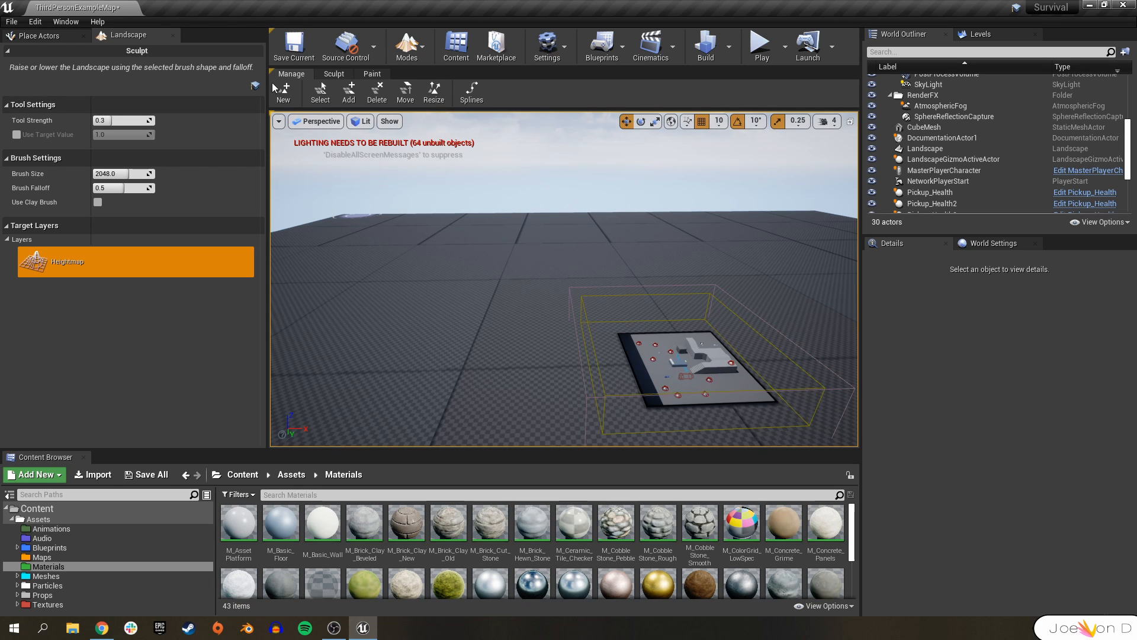
# Add a landscape component beyond the landscape's edge, then delete that component again.
pyautogui.click(340, 78)
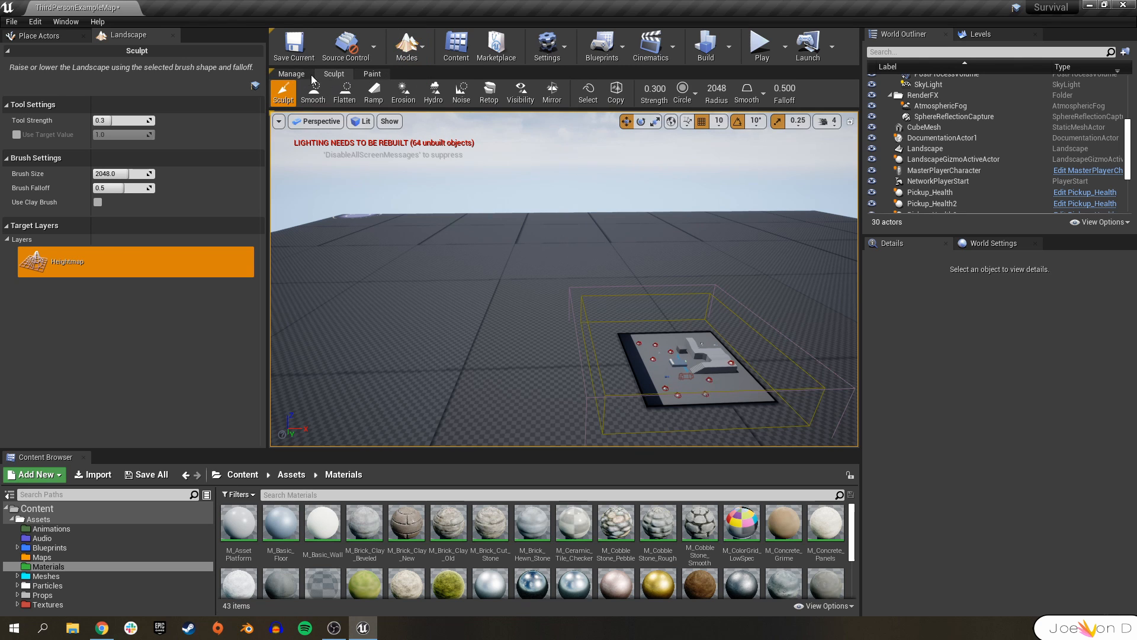
pyautogui.click(291, 74)
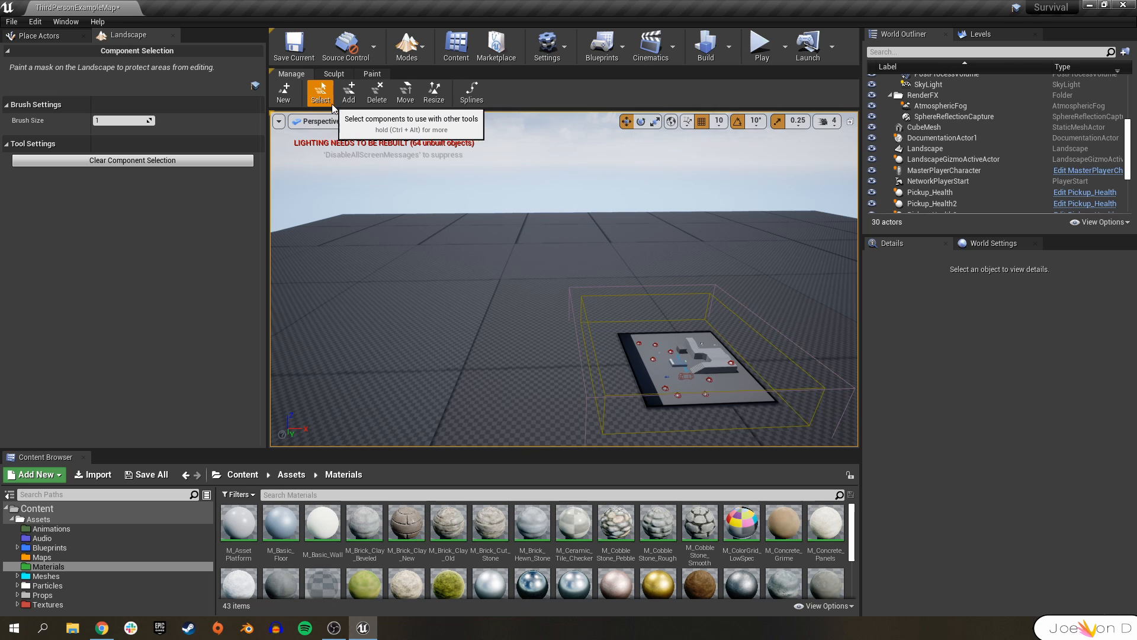
pyautogui.click(349, 95)
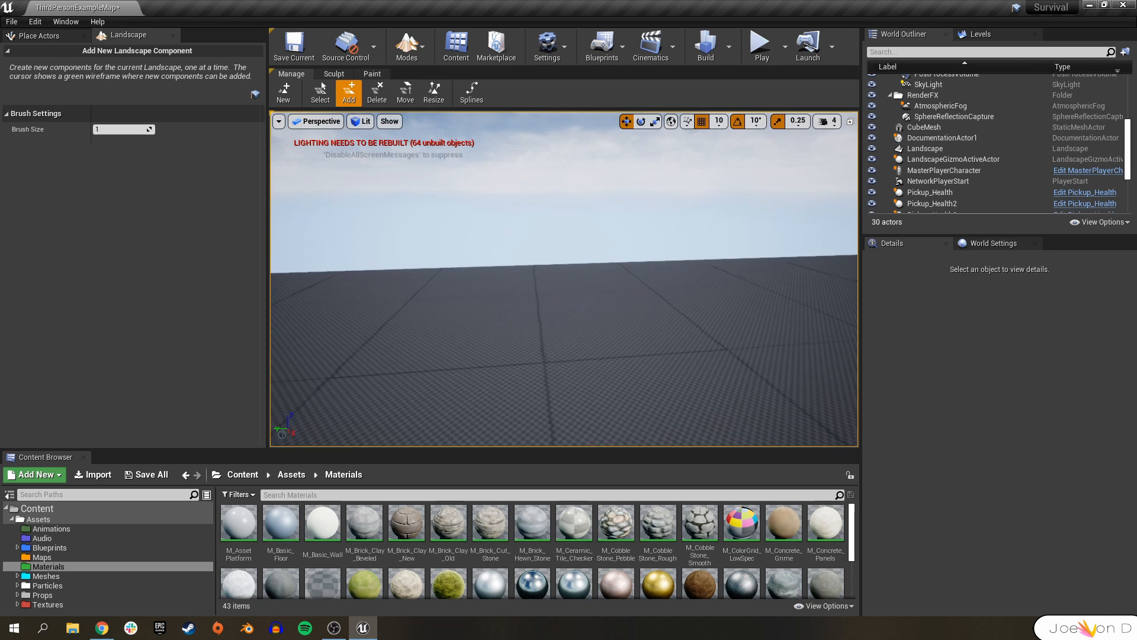
pyautogui.click(574, 348)
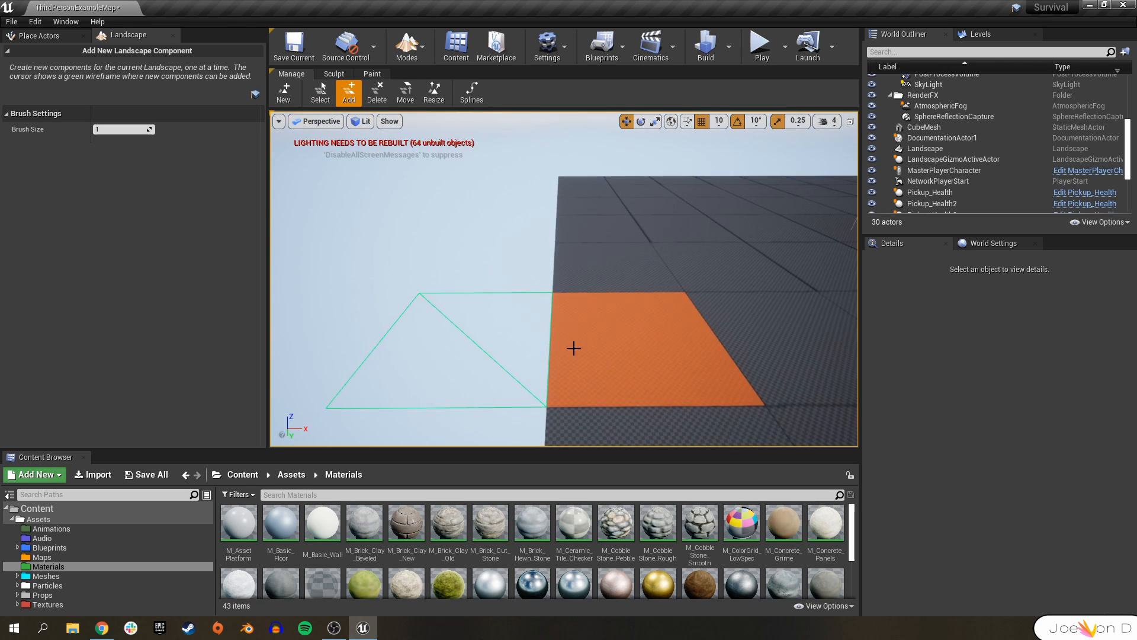
pyautogui.moveTo(437, 358); pyautogui.dragTo(426, 373, button='right')
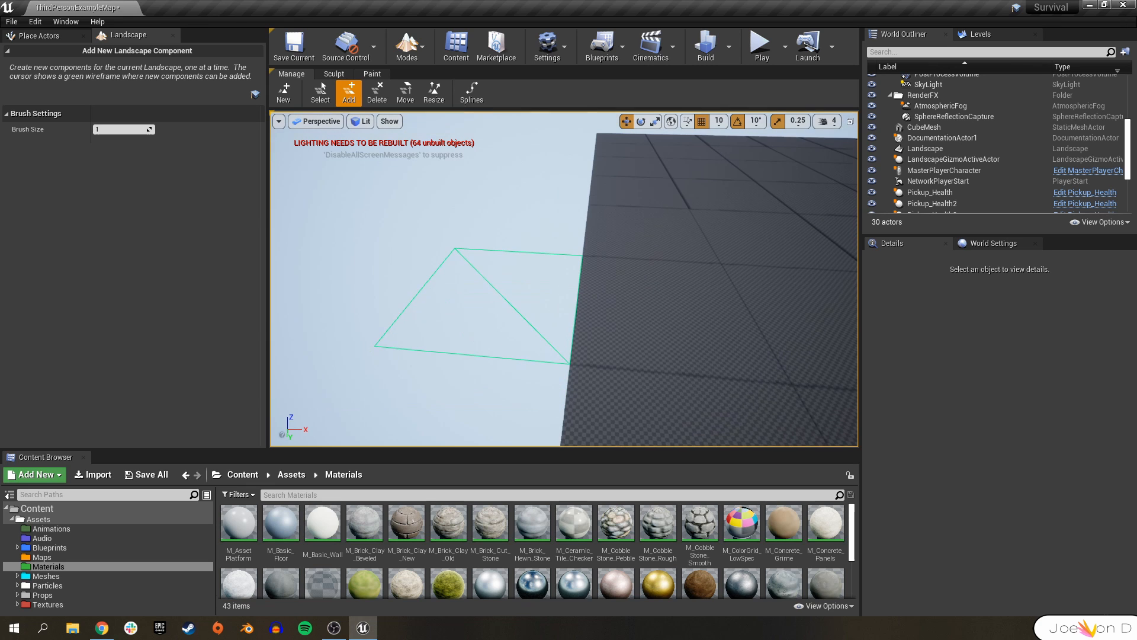
pyautogui.click(507, 289)
pyautogui.click(686, 309)
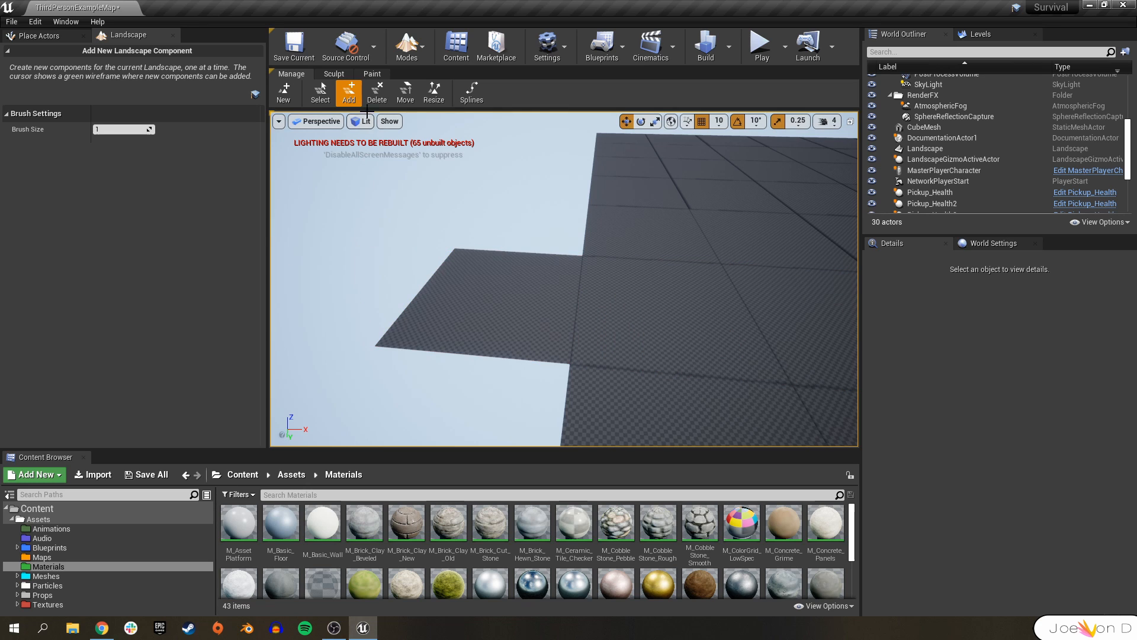
pyautogui.click(382, 92)
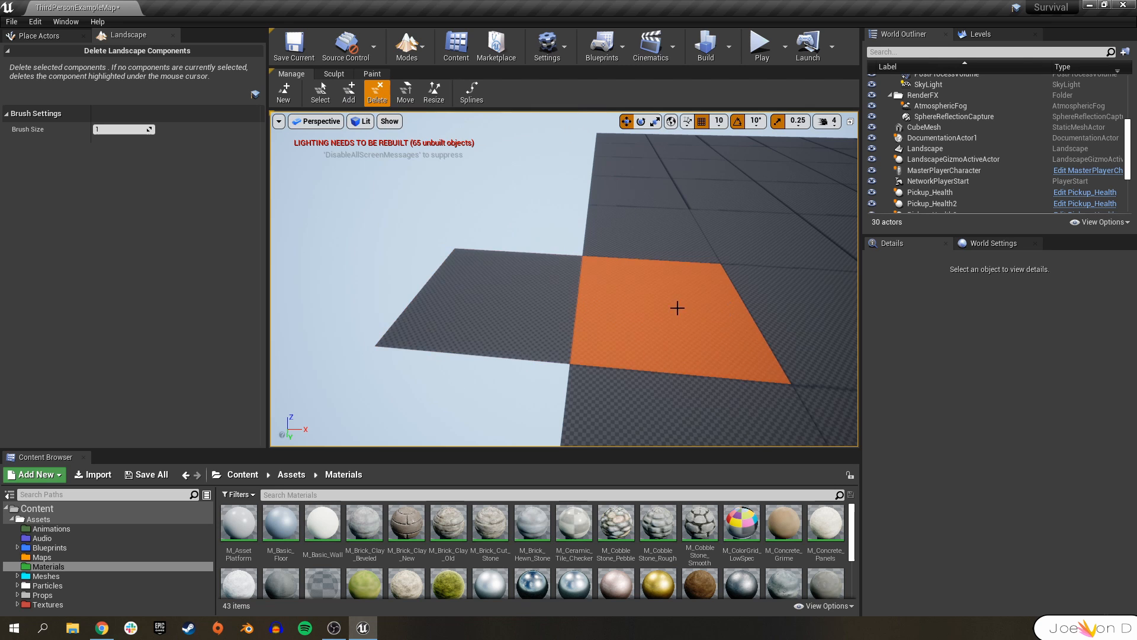
pyautogui.click(496, 293)
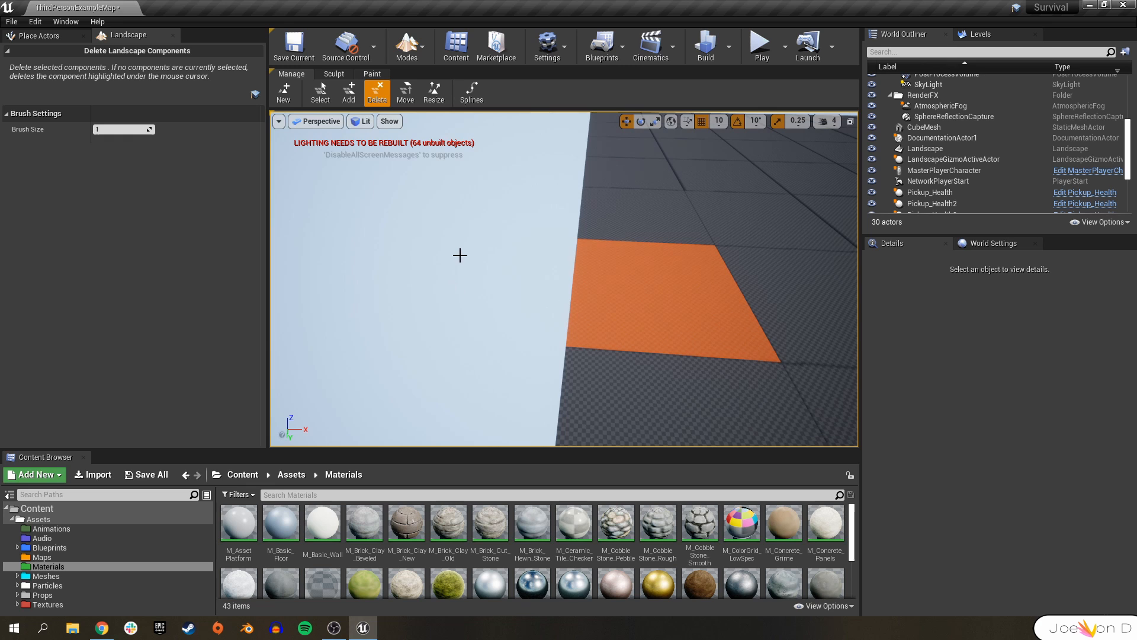
pyautogui.click(402, 98)
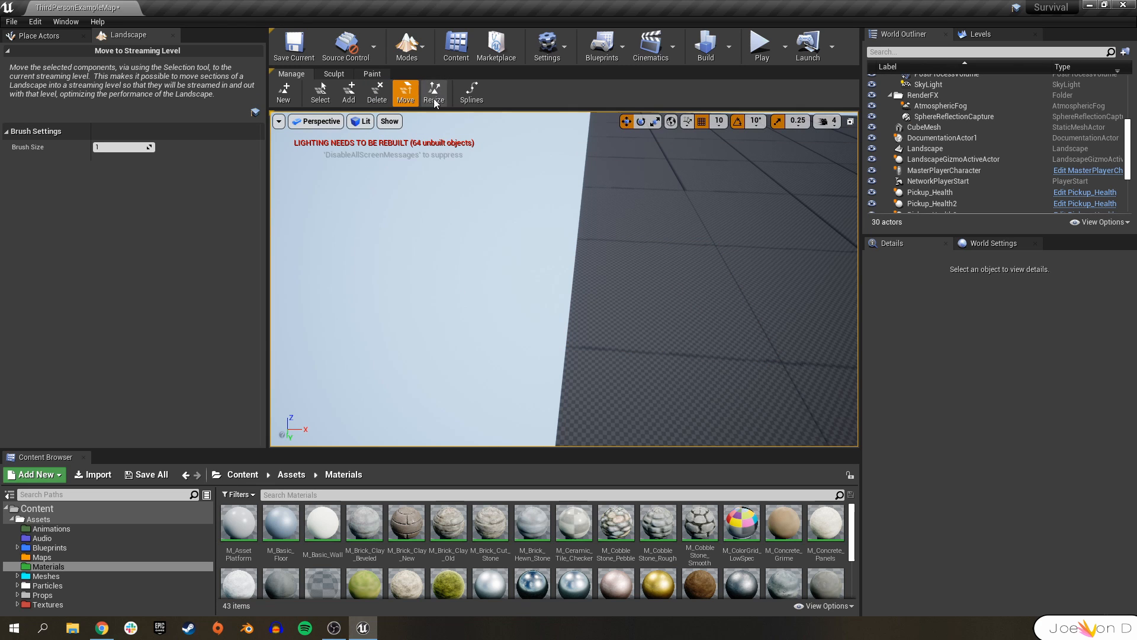
pyautogui.moveTo(586, 246); pyautogui.dragTo(490, 144, button='right')
pyautogui.moveTo(604, 279); pyautogui.dragTo(539, 277, button='right')
pyautogui.moveTo(626, 263); pyautogui.dragTo(515, 230, button='right')
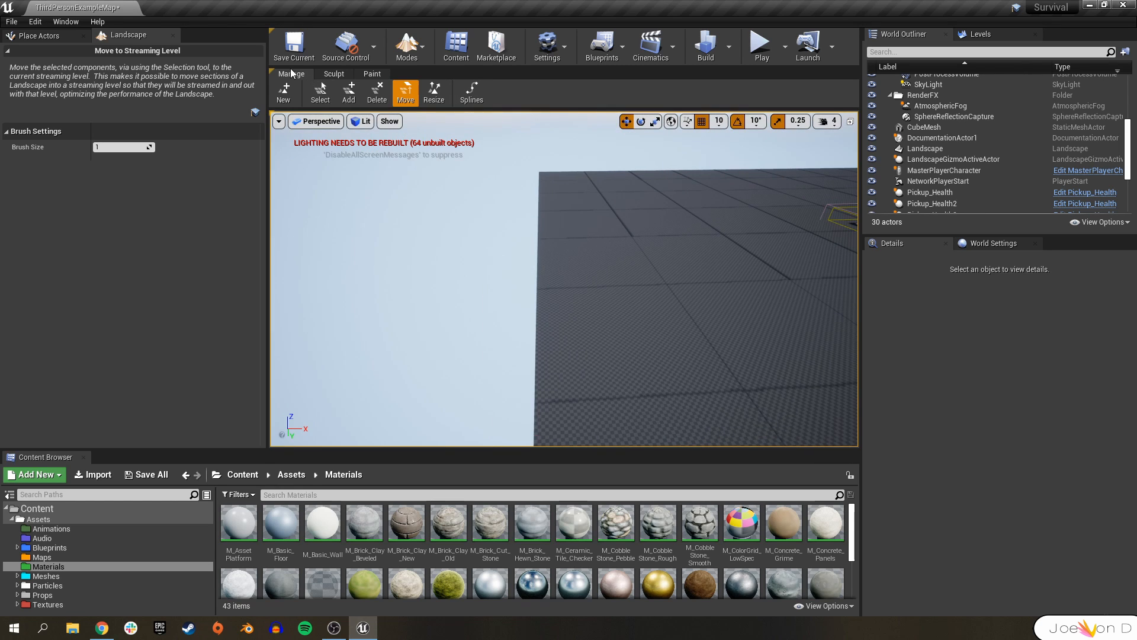
# Raise two tall hills on the landscape with the Sculpt tool at tool strength 1.0.
pyautogui.click(333, 73)
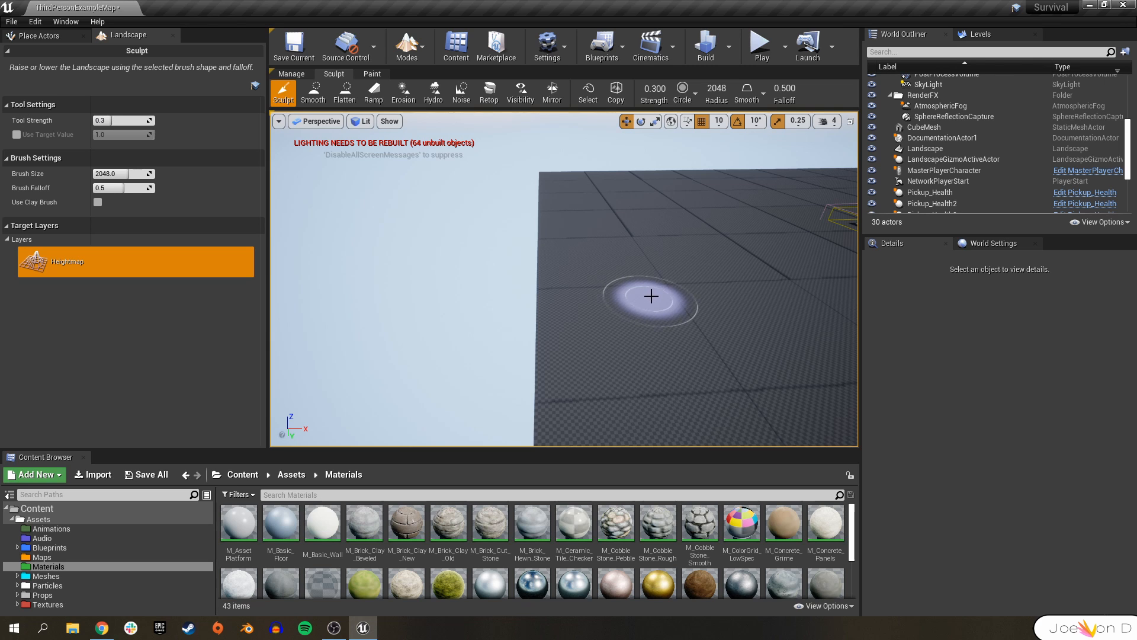
pyautogui.moveTo(680, 282)
pyautogui.mouseDown()
pyautogui.moveTo(673, 292)
pyautogui.moveTo(670, 251)
pyautogui.mouseUp()
pyautogui.moveTo(670, 358); pyautogui.dragTo(781, 373, button='right')
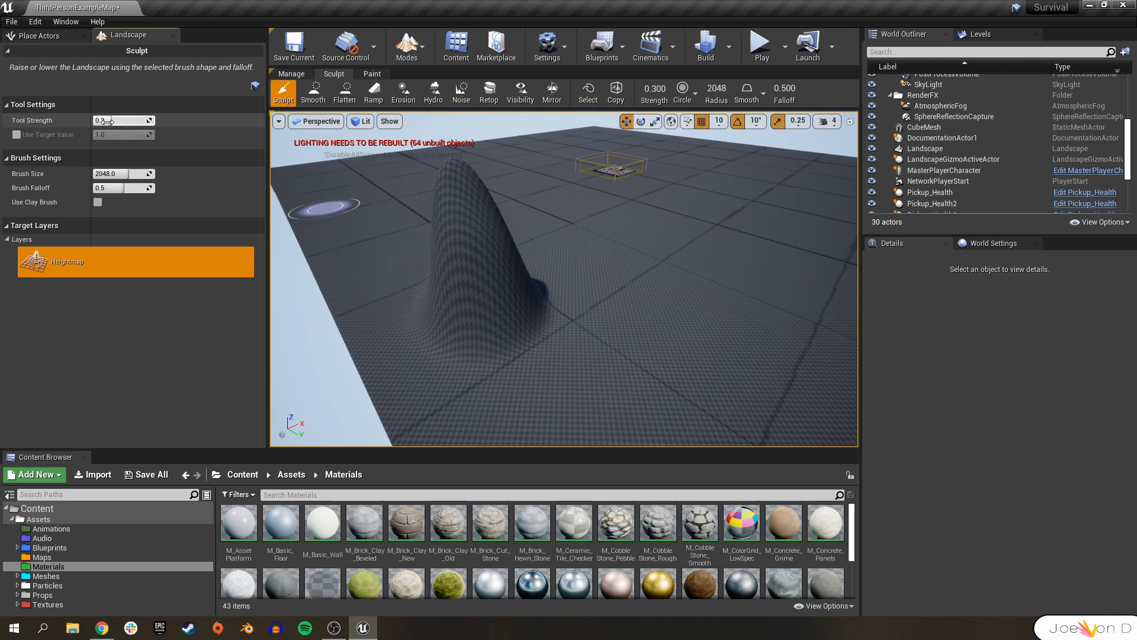
pyautogui.moveTo(701, 302)
pyautogui.mouseDown()
pyautogui.moveTo(685, 287)
pyautogui.moveTo(747, 225)
pyautogui.mouseUp()
pyautogui.moveTo(748, 225)
pyautogui.mouseDown(button='right')
pyautogui.moveTo(818, 133)
pyautogui.moveTo(797, 159)
pyautogui.mouseUp(button='right')
pyautogui.moveTo(597, 375); pyautogui.dragTo(603, 368)
pyautogui.moveTo(603, 369); pyautogui.dragTo(564, 449, button='right')
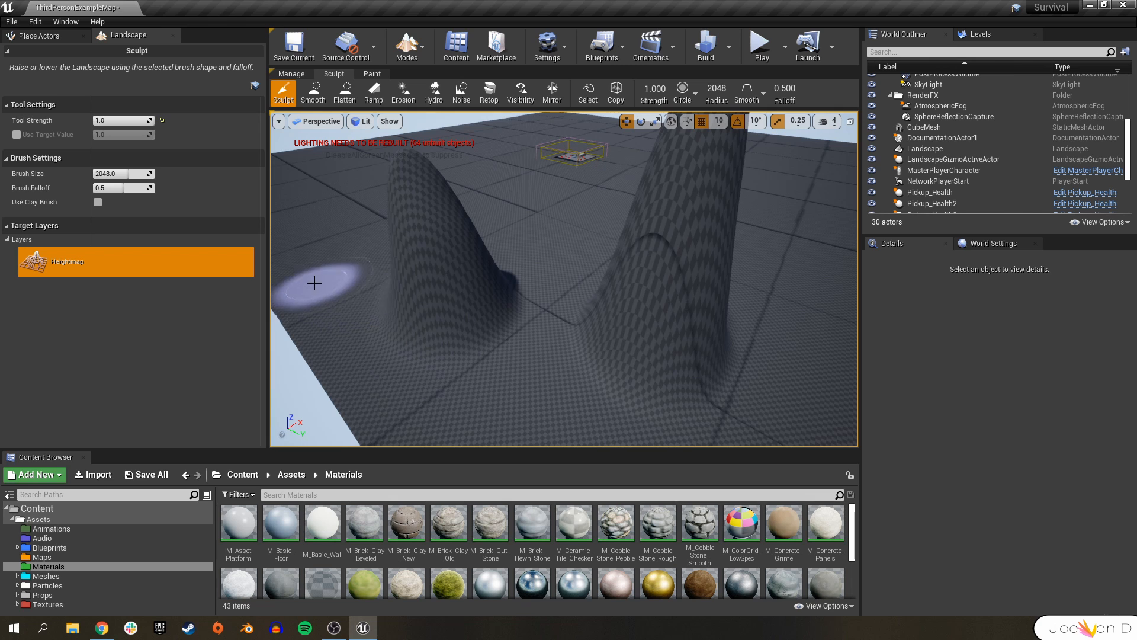
# Reset the tool strength to 0.3 and enlarge the sculpt brush size to 8192.
pyautogui.click(161, 121)
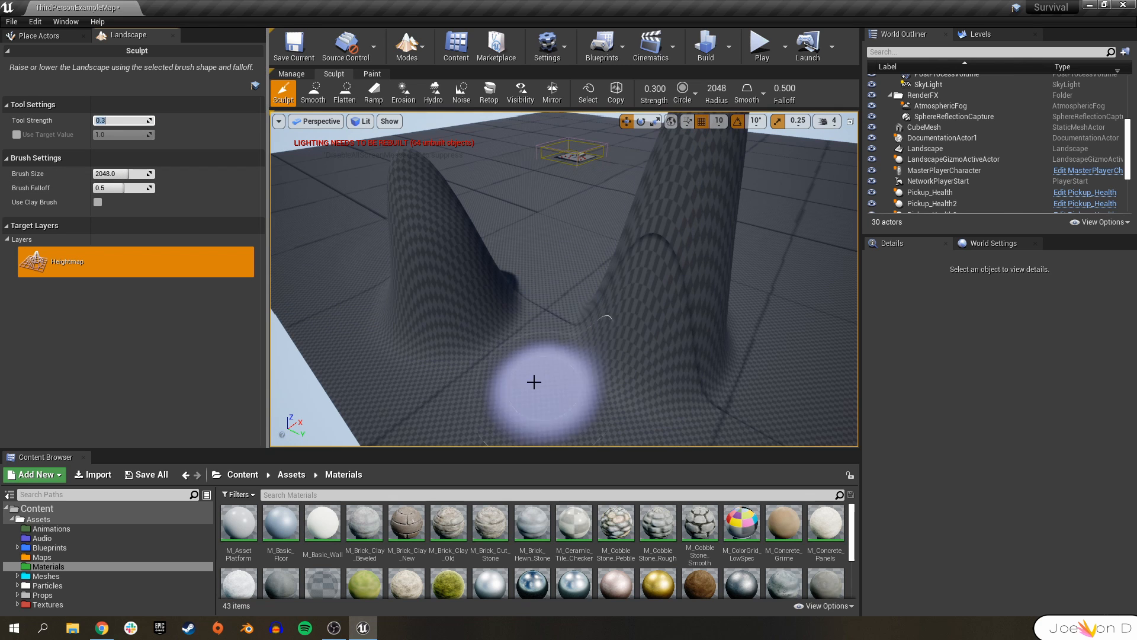
pyautogui.moveTo(118, 174); pyautogui.dragTo(172, 174)
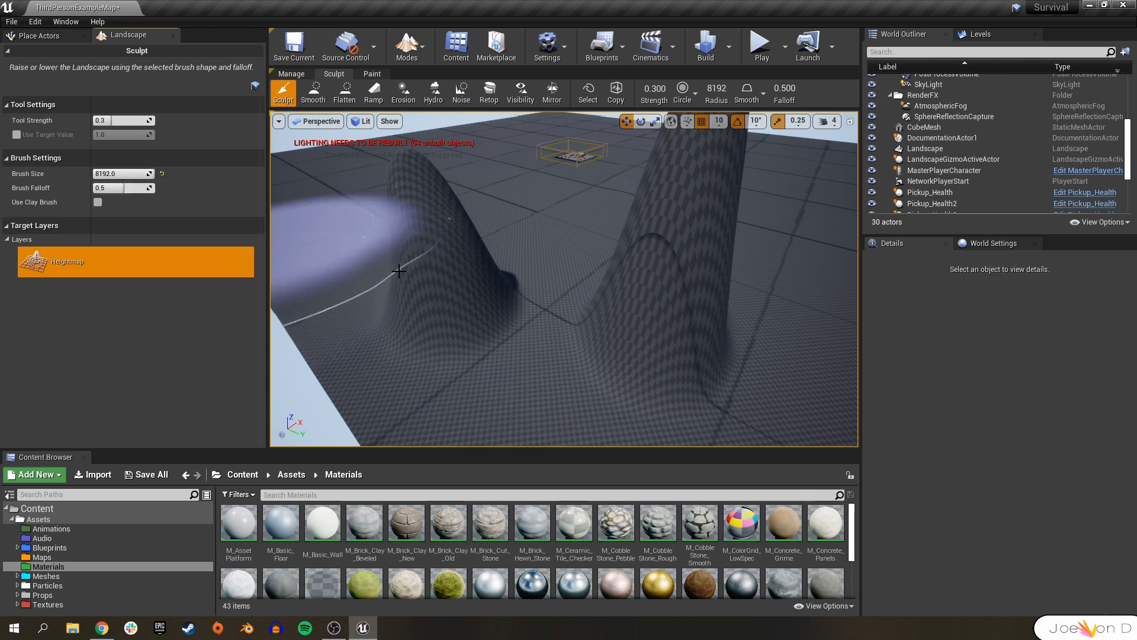
pyautogui.moveTo(556, 183); pyautogui.dragTo(587, 195, button='right')
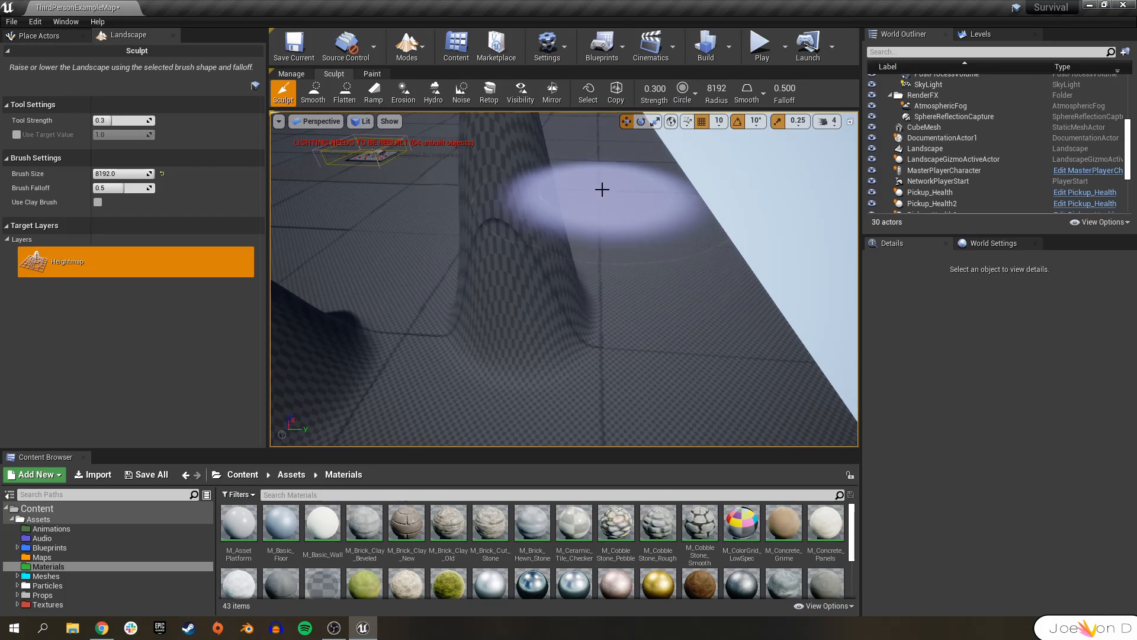
pyautogui.moveTo(349, 214); pyautogui.dragTo(284, 196, button='right')
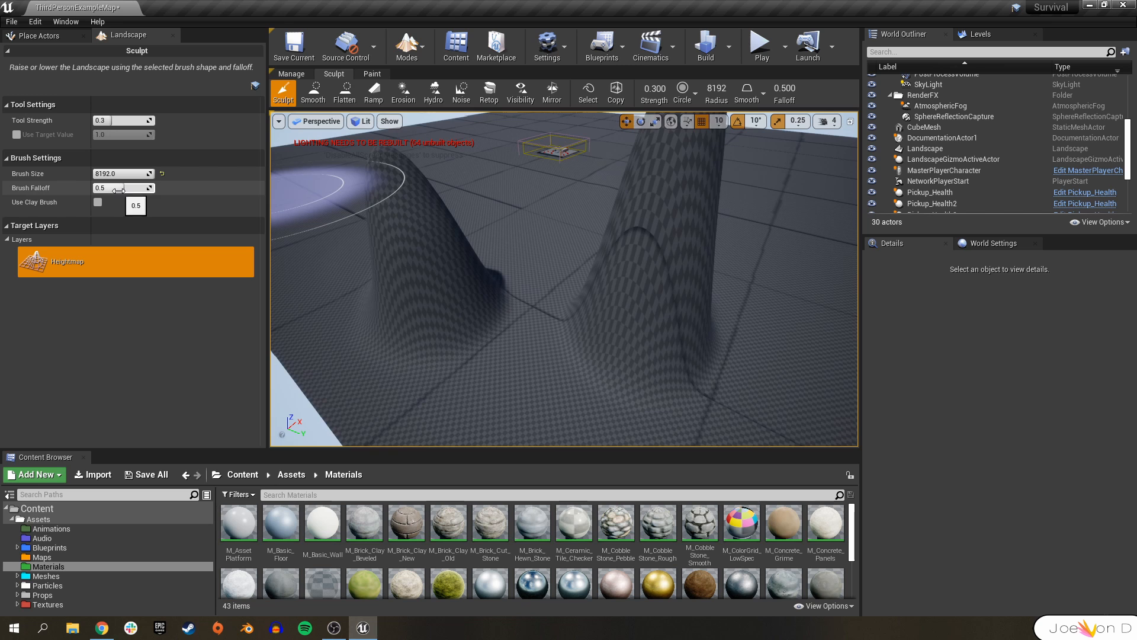
pyautogui.moveTo(668, 264); pyautogui.dragTo(731, 293, button='right')
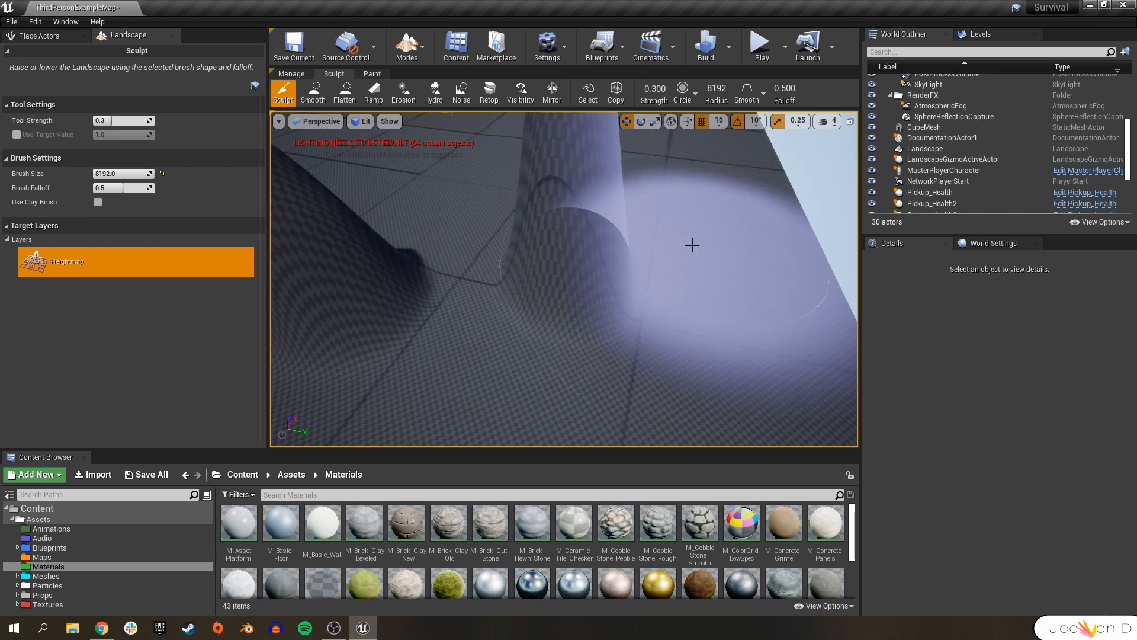
# Set the brush falloff to 0.0 and raise a sharp-edged plateau on the landscape.
pyautogui.moveTo(138, 187); pyautogui.dragTo(95, 188)
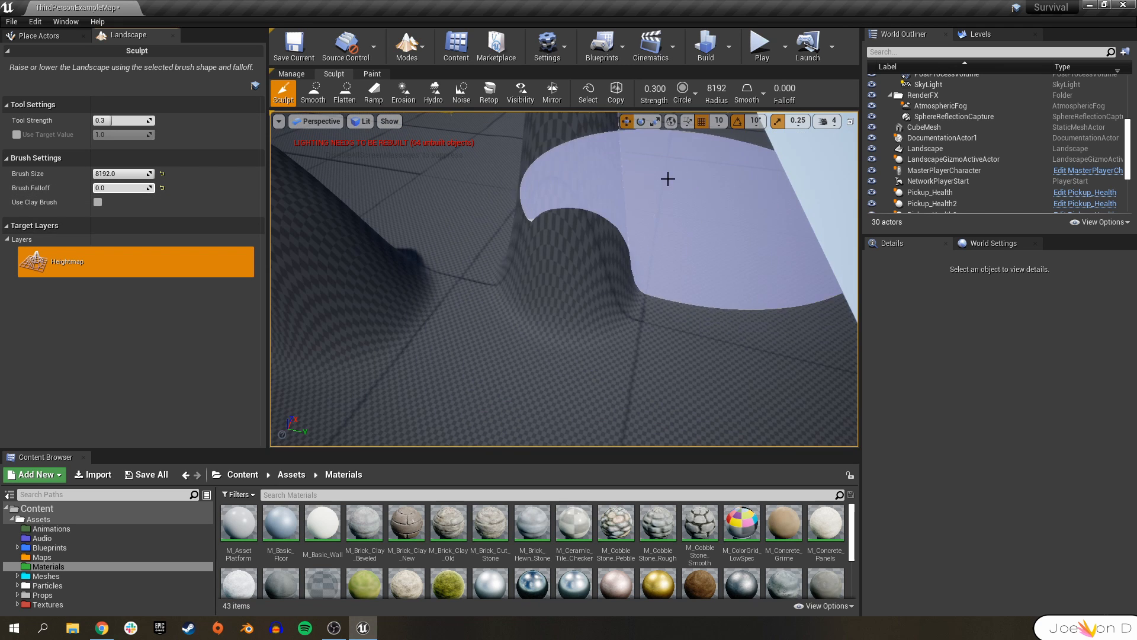
pyautogui.moveTo(665, 183)
pyautogui.mouseDown()
pyautogui.moveTo(675, 264)
pyautogui.moveTo(619, 295)
pyautogui.mouseUp()
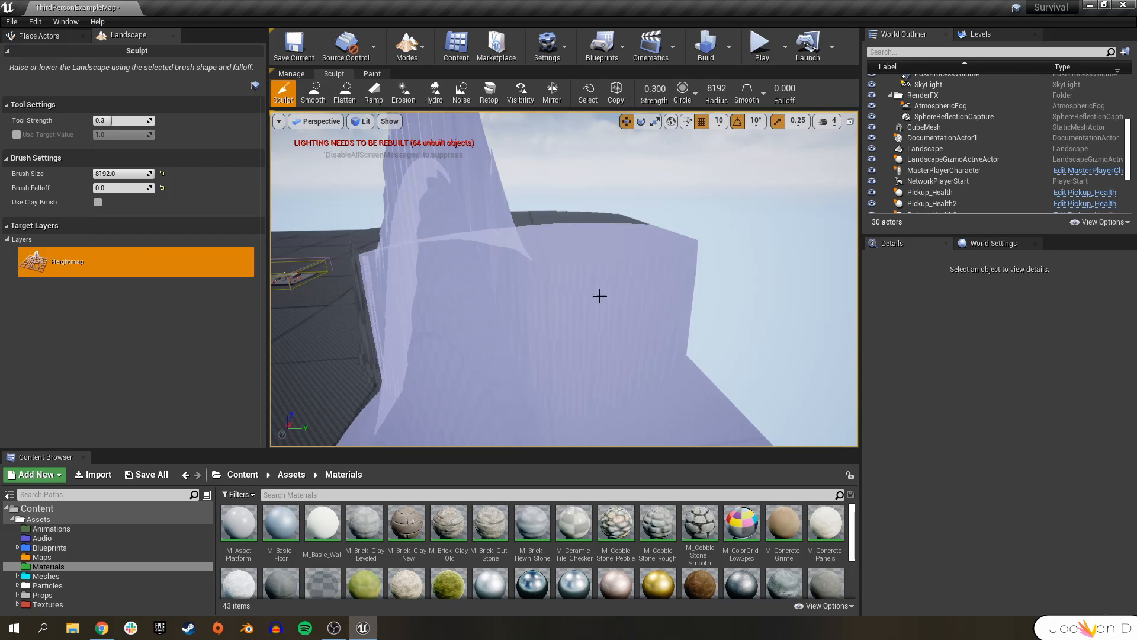
# Raise the brush falloff to about 0.28 and sculpt more raised terrain.
pyautogui.moveTo(103, 189); pyautogui.dragTo(154, 188)
pyautogui.moveTo(477, 314)
pyautogui.mouseDown(button='right')
pyautogui.moveTo(408, 349)
pyautogui.moveTo(391, 328)
pyautogui.mouseUp(button='right')
pyautogui.moveTo(477, 314)
pyautogui.mouseDown()
pyautogui.moveTo(584, 316)
pyautogui.moveTo(393, 293)
pyautogui.moveTo(409, 247)
pyautogui.mouseUp()
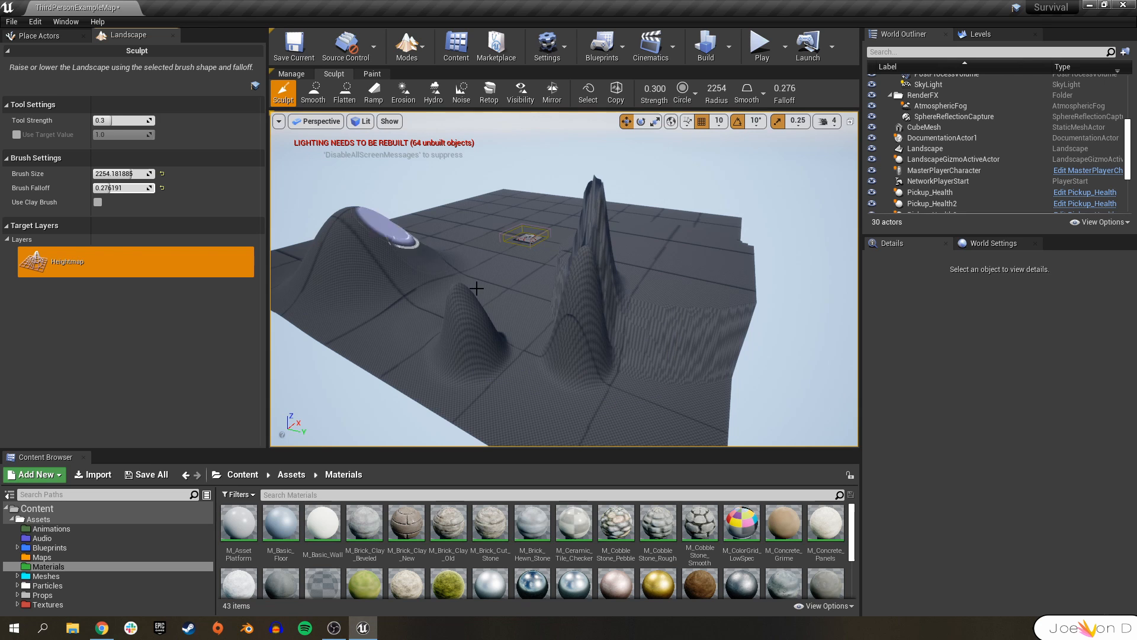
# Smooth the sculpted hills with the Smooth tool at brush size 8192 and strength about 0.55.
pyautogui.moveTo(133, 174); pyautogui.dragTo(154, 173)
pyautogui.click(312, 94)
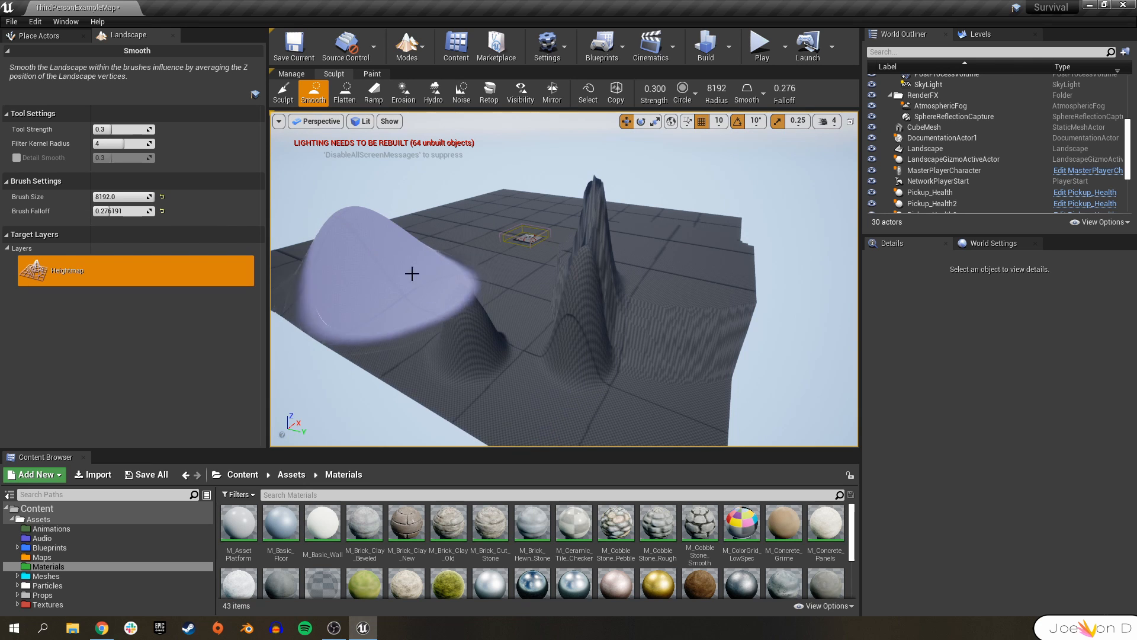
pyautogui.moveTo(415, 258)
pyautogui.mouseDown()
pyautogui.moveTo(508, 266)
pyautogui.moveTo(604, 318)
pyautogui.moveTo(767, 319)
pyautogui.moveTo(743, 332)
pyautogui.moveTo(630, 222)
pyautogui.moveTo(450, 332)
pyautogui.moveTo(472, 314)
pyautogui.moveTo(398, 292)
pyautogui.moveTo(598, 246)
pyautogui.moveTo(727, 353)
pyautogui.moveTo(587, 339)
pyautogui.mouseUp()
pyautogui.moveTo(587, 339)
pyautogui.mouseDown(button='right')
pyautogui.moveTo(642, 303)
pyautogui.moveTo(557, 314)
pyautogui.moveTo(456, 355)
pyautogui.moveTo(355, 349)
pyautogui.mouseUp(button='right')
pyautogui.press('d')
pyautogui.press('w')
pyautogui.moveTo(620, 333); pyautogui.dragTo(411, 289)
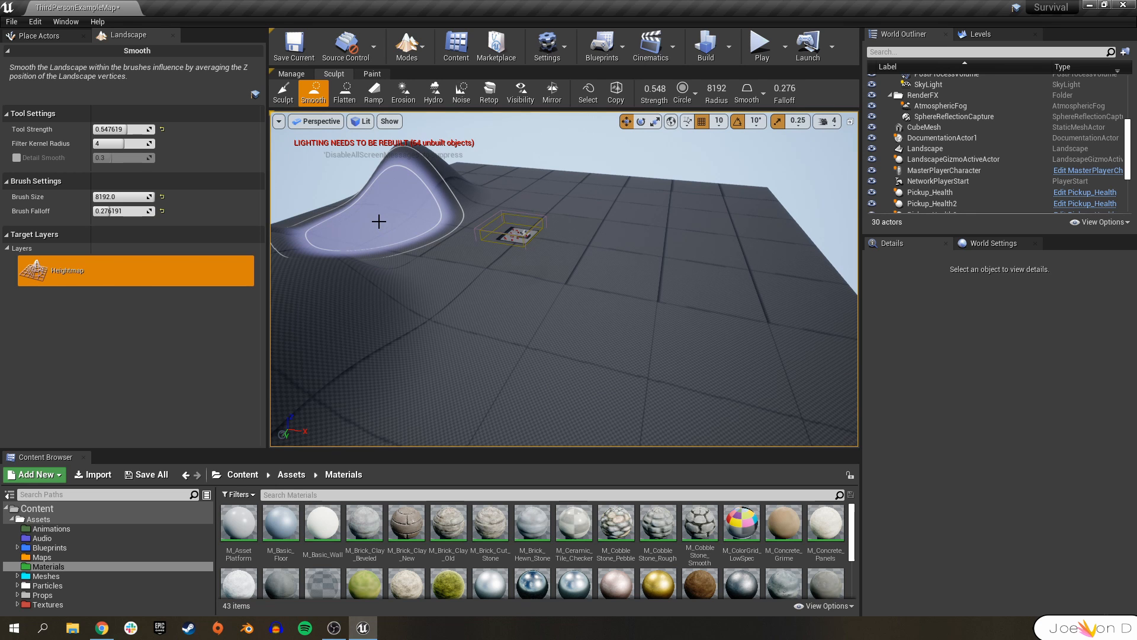
# Switch back to the Sculpt tool and raise gentle rolling hills across the landscape.
pyautogui.click(283, 93)
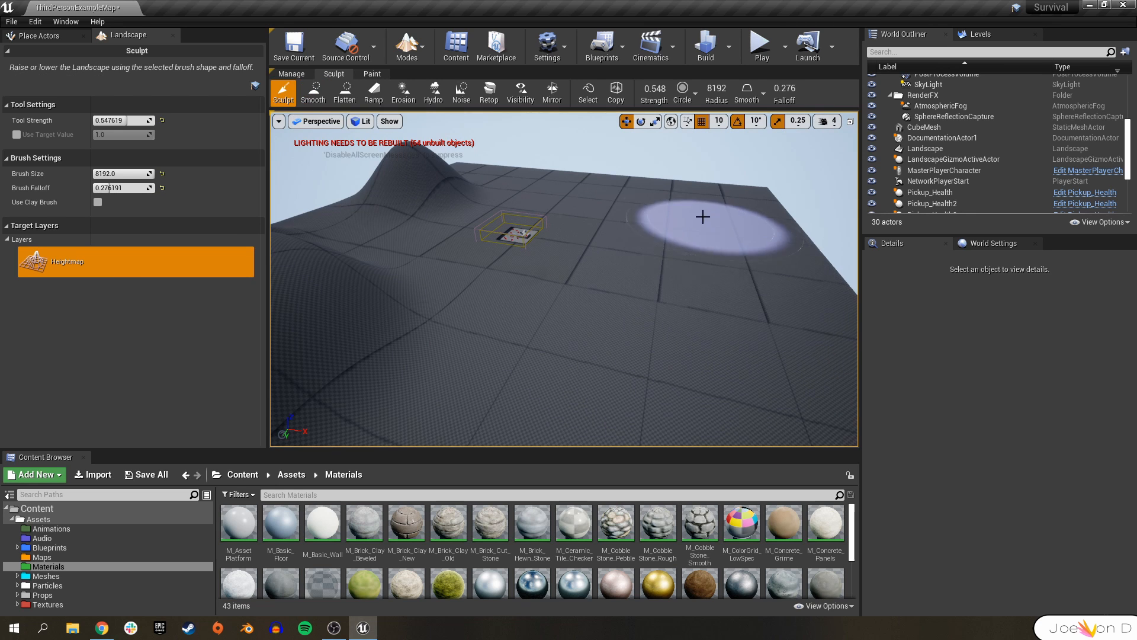
pyautogui.moveTo(604, 267)
pyautogui.mouseDown(button='right')
pyautogui.moveTo(619, 270)
pyautogui.moveTo(542, 266)
pyautogui.moveTo(556, 289)
pyautogui.moveTo(554, 266)
pyautogui.moveTo(540, 272)
pyautogui.mouseUp(button='right')
pyautogui.press('w')
pyautogui.press('q')
pyautogui.press('e')
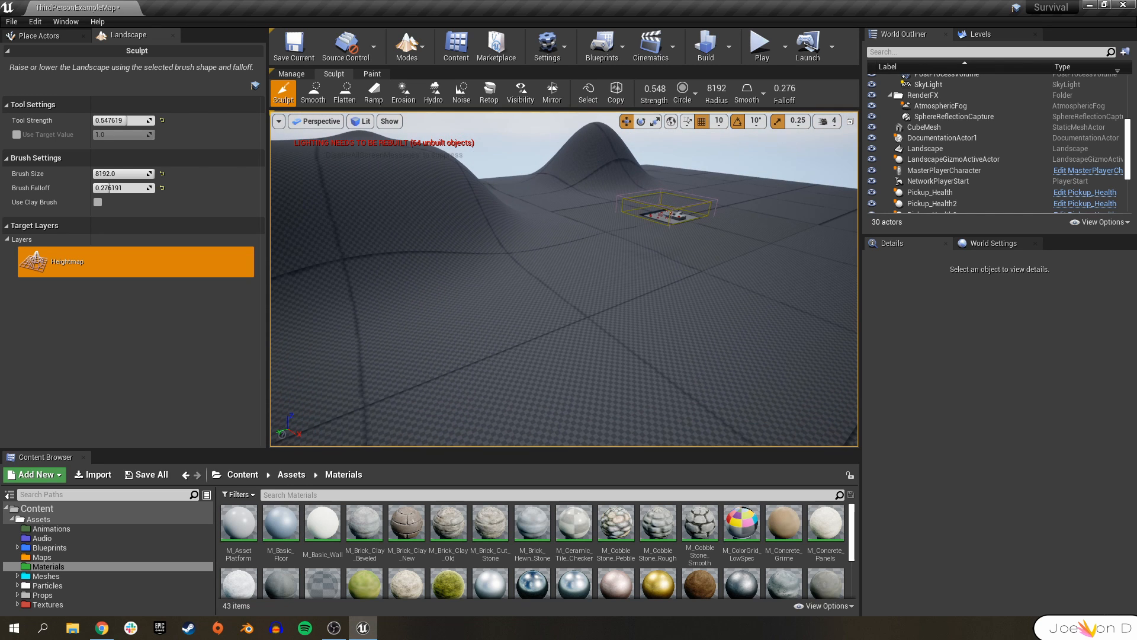
pyautogui.moveTo(594, 332)
pyautogui.mouseDown(button='right')
pyautogui.moveTo(592, 356)
pyautogui.moveTo(605, 356)
pyautogui.mouseUp(button='right')
pyautogui.moveTo(561, 270)
pyautogui.mouseDown(button='right')
pyautogui.moveTo(590, 246)
pyautogui.moveTo(548, 266)
pyautogui.moveTo(565, 271)
pyautogui.mouseUp(button='right')
pyautogui.press('s')
pyautogui.press('d')
pyautogui.press('e')
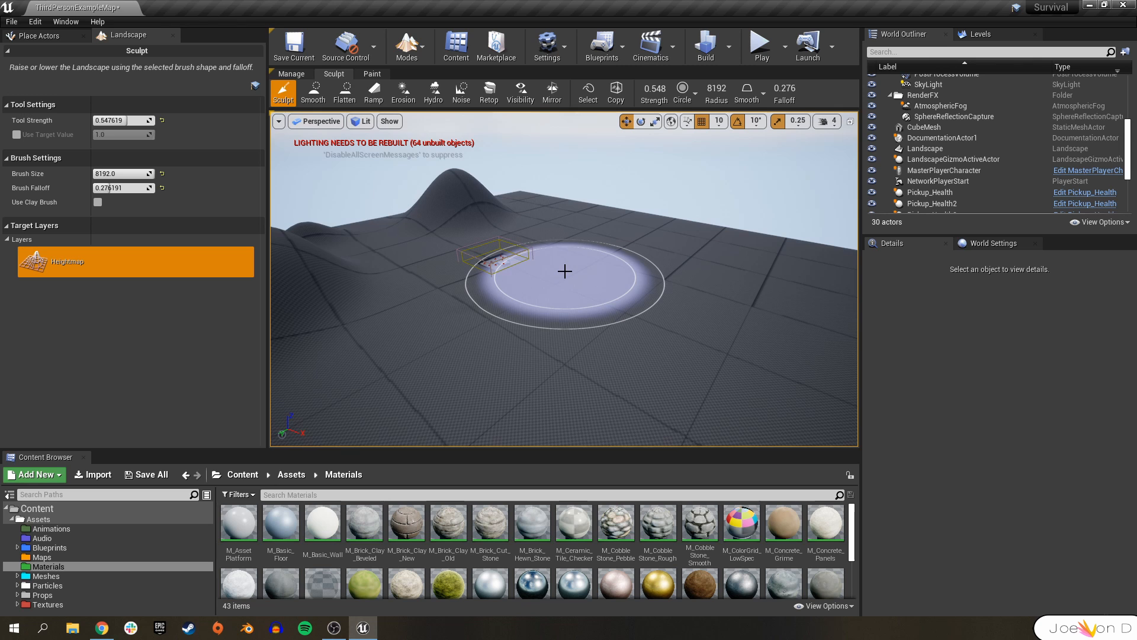
pyautogui.press('w')
pyautogui.moveTo(657, 343); pyautogui.dragTo(681, 346, button='right')
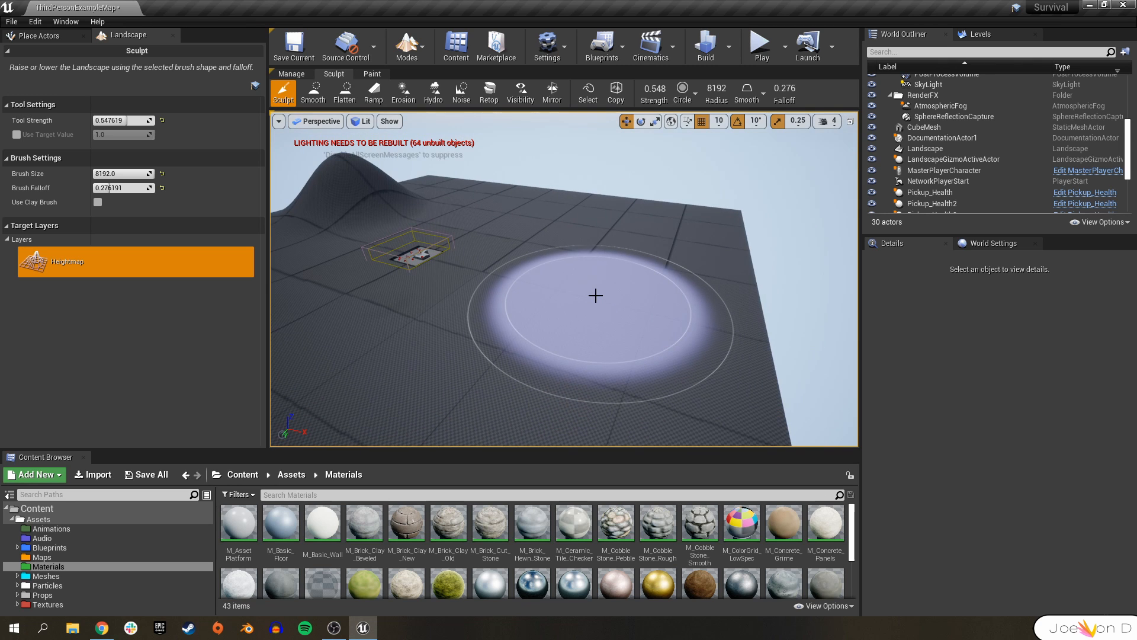
pyautogui.press('w')
pyautogui.moveTo(581, 295); pyautogui.dragTo(560, 287, button='right')
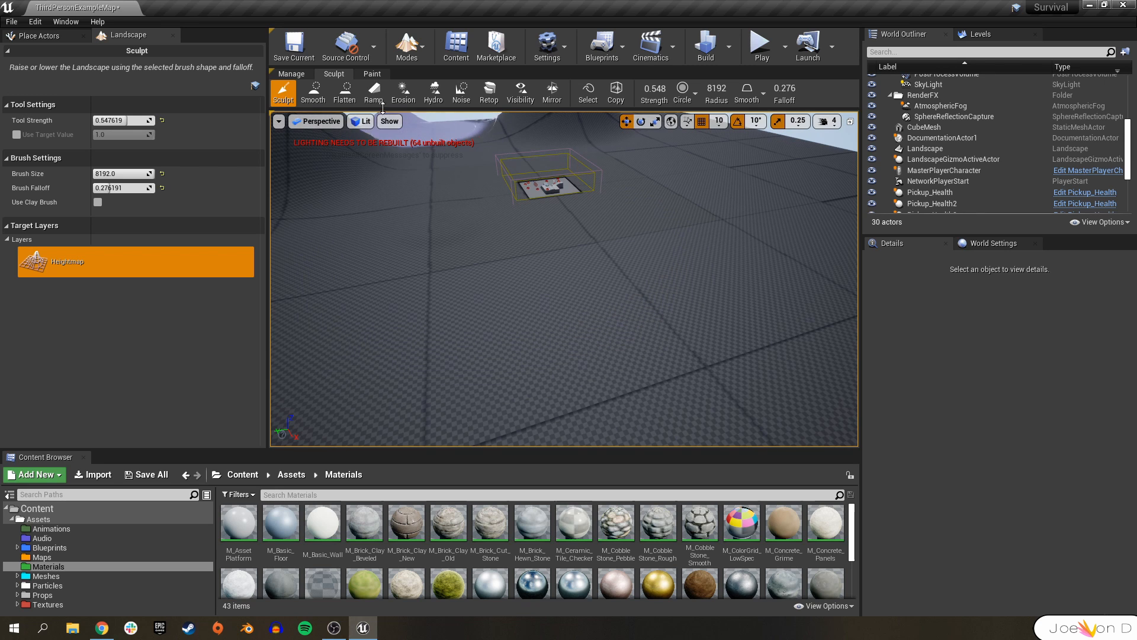
# Open the landscape Manage tools and inspect the Delete Landscape Components tool over a landscape component.
pyautogui.click(295, 77)
pyautogui.click(377, 92)
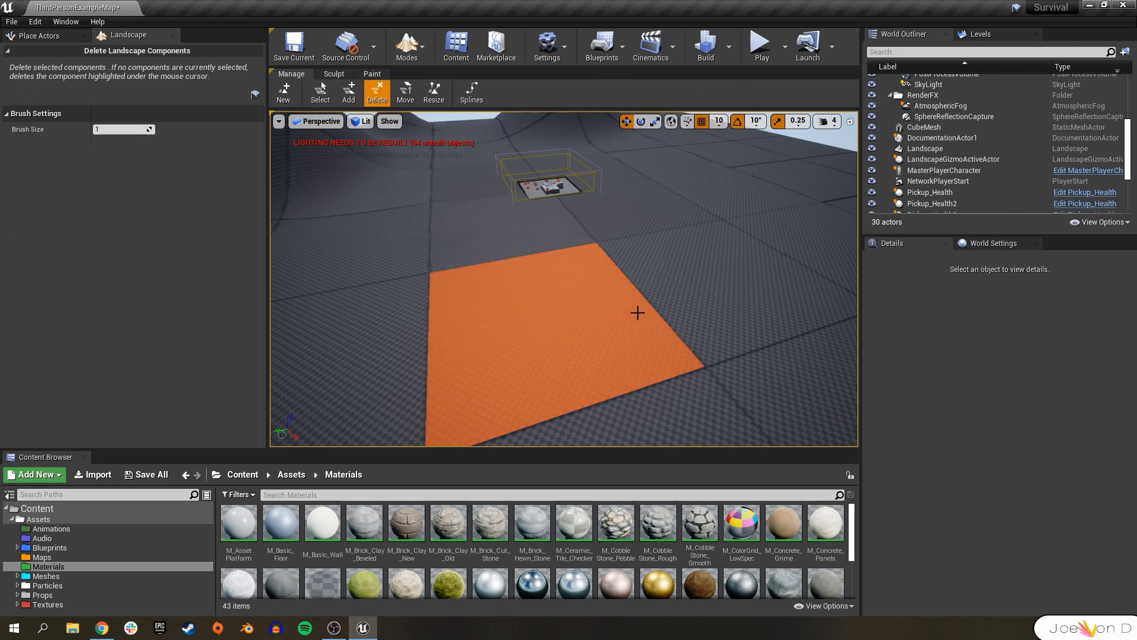
pyautogui.click(564, 287)
pyautogui.moveTo(594, 269); pyautogui.dragTo(632, 294, button='right')
pyautogui.press('w')
pyautogui.press('s')
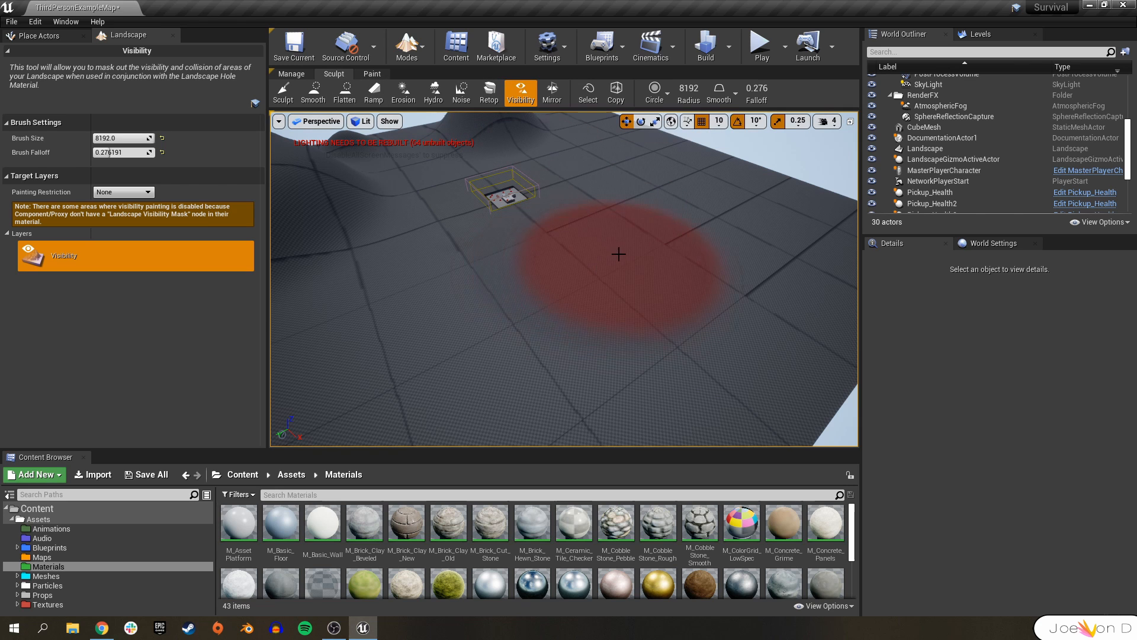
# Try masking out part of the landscape with the Visibility tool.
pyautogui.moveTo(622, 251)
pyautogui.mouseDown(button='right')
pyautogui.moveTo(657, 231)
pyautogui.moveTo(575, 266)
pyautogui.moveTo(602, 271)
pyautogui.mouseUp(button='right')
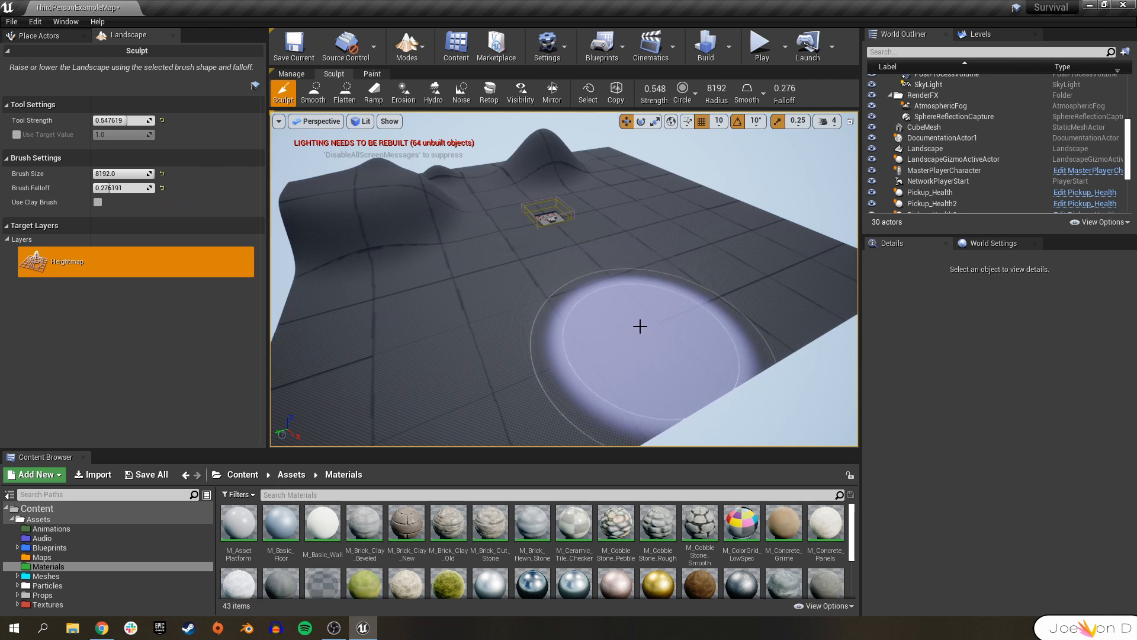
pyautogui.moveTo(640, 325); pyautogui.dragTo(641, 325, button='right')
pyautogui.moveTo(423, 267)
pyautogui.mouseDown()
pyautogui.moveTo(399, 299)
pyautogui.moveTo(622, 318)
pyautogui.moveTo(380, 307)
pyautogui.moveTo(657, 278)
pyautogui.moveTo(642, 213)
pyautogui.moveTo(521, 318)
pyautogui.moveTo(410, 235)
pyautogui.mouseUp()
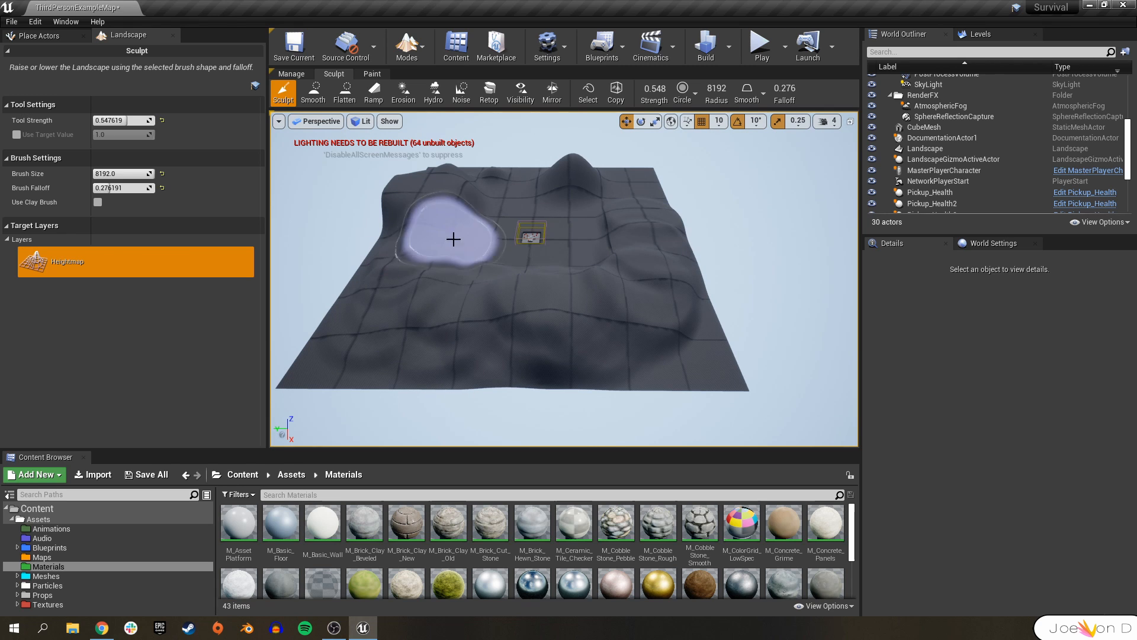
# Raise more terrain, then switch to the Flatten tool and flatten ground near the arena.
pyautogui.moveTo(608, 241)
pyautogui.mouseDown()
pyautogui.moveTo(584, 190)
pyautogui.moveTo(495, 183)
pyautogui.moveTo(635, 186)
pyautogui.mouseUp()
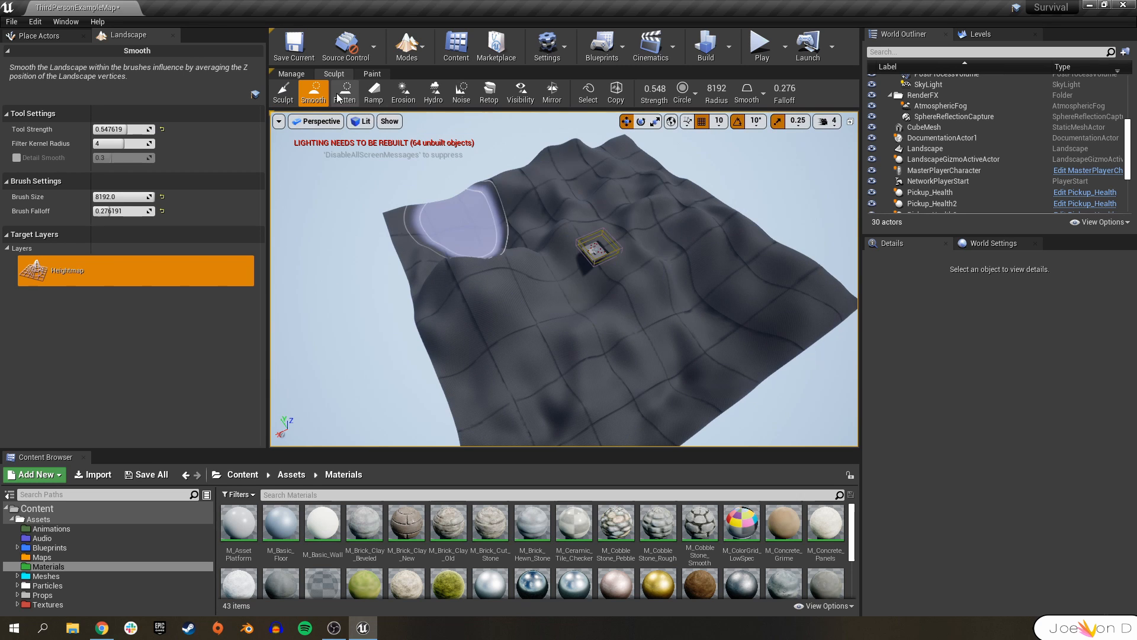
pyautogui.click(344, 92)
pyautogui.press('w')
pyautogui.moveTo(616, 275); pyautogui.dragTo(617, 230, button='right')
pyautogui.moveTo(552, 300); pyautogui.dragTo(529, 300)
pyautogui.press('w')
pyautogui.moveTo(530, 300); pyautogui.dragTo(490, 308, button='right')
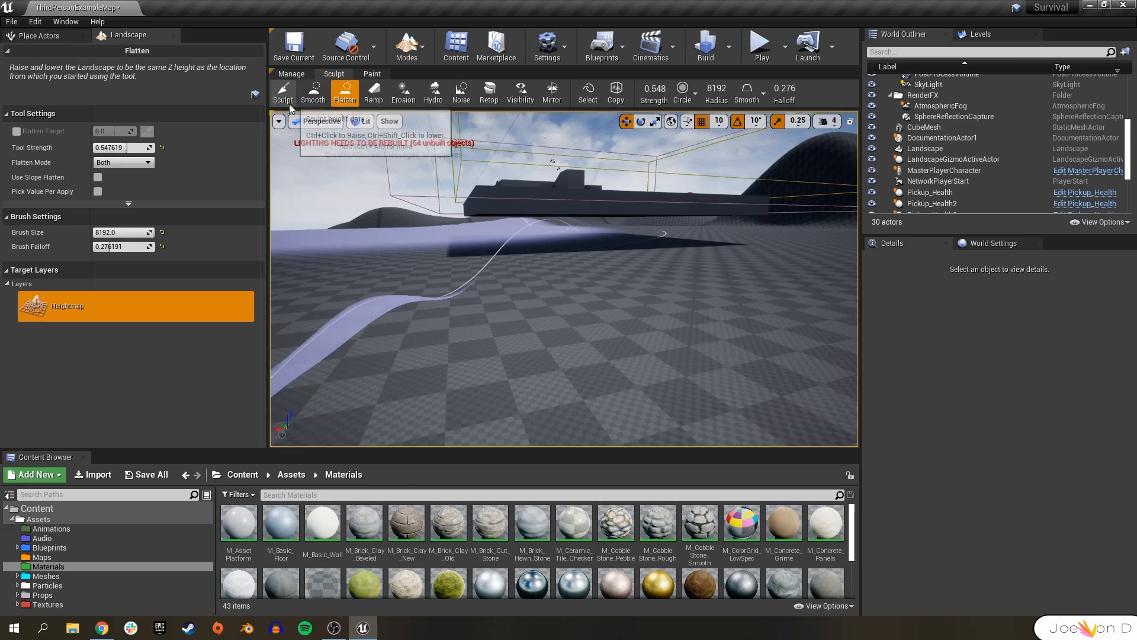
# Reduce the brush size to about 2797 and flatten the terrain around the template arena.
pyautogui.click(284, 93)
pyautogui.moveTo(122, 175); pyautogui.dragTo(104, 175)
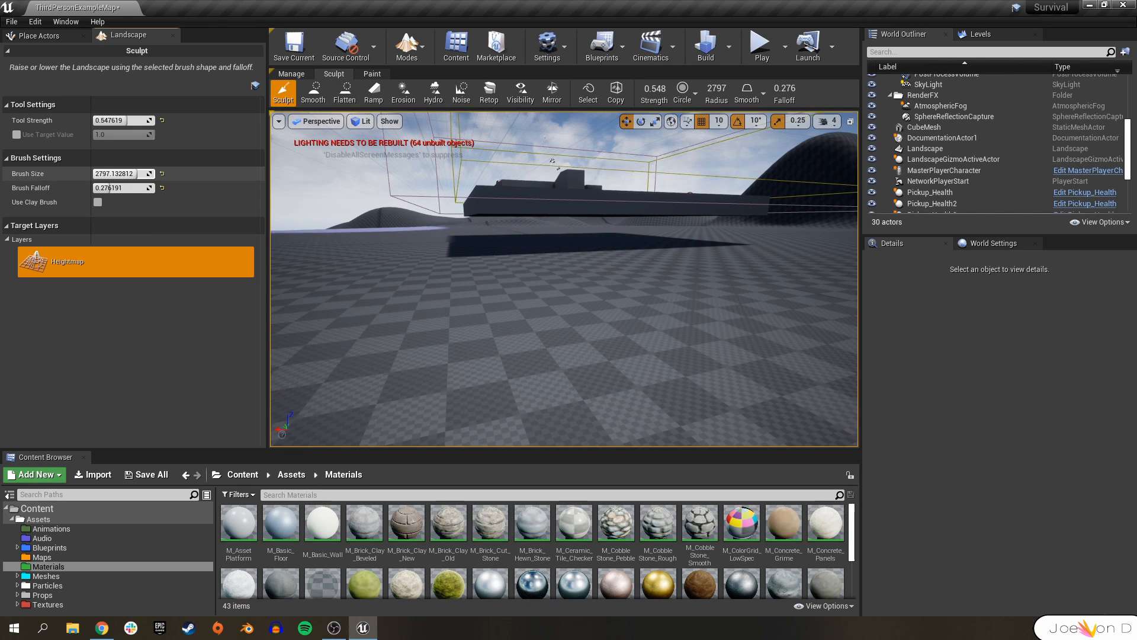
pyautogui.click(507, 248)
pyautogui.moveTo(600, 274); pyautogui.dragTo(600, 320, button='right')
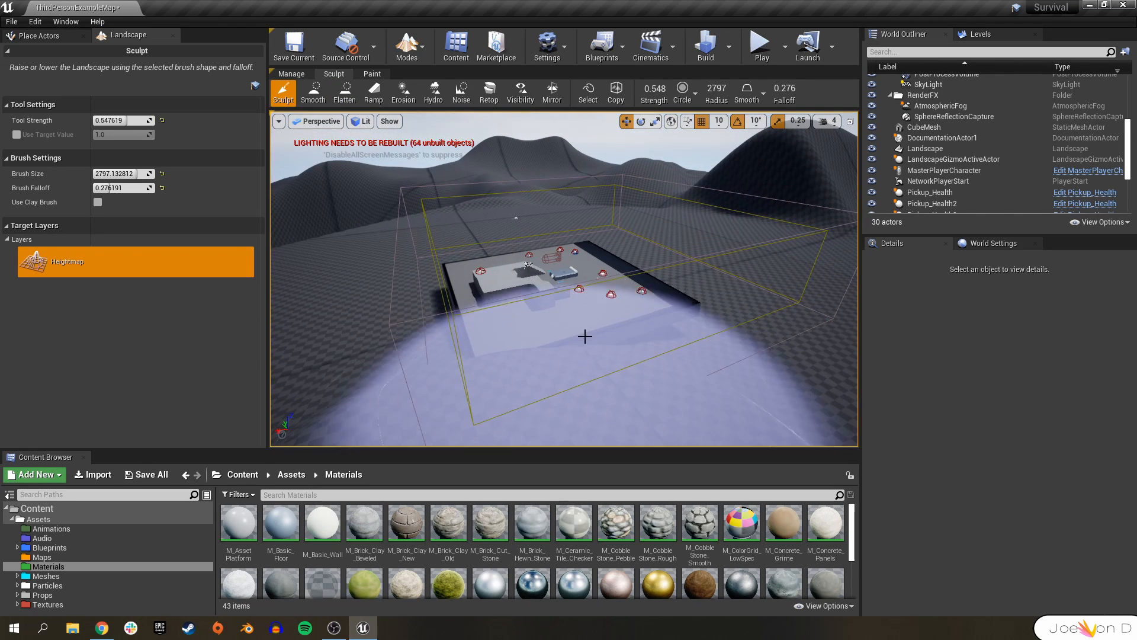
pyautogui.click(354, 91)
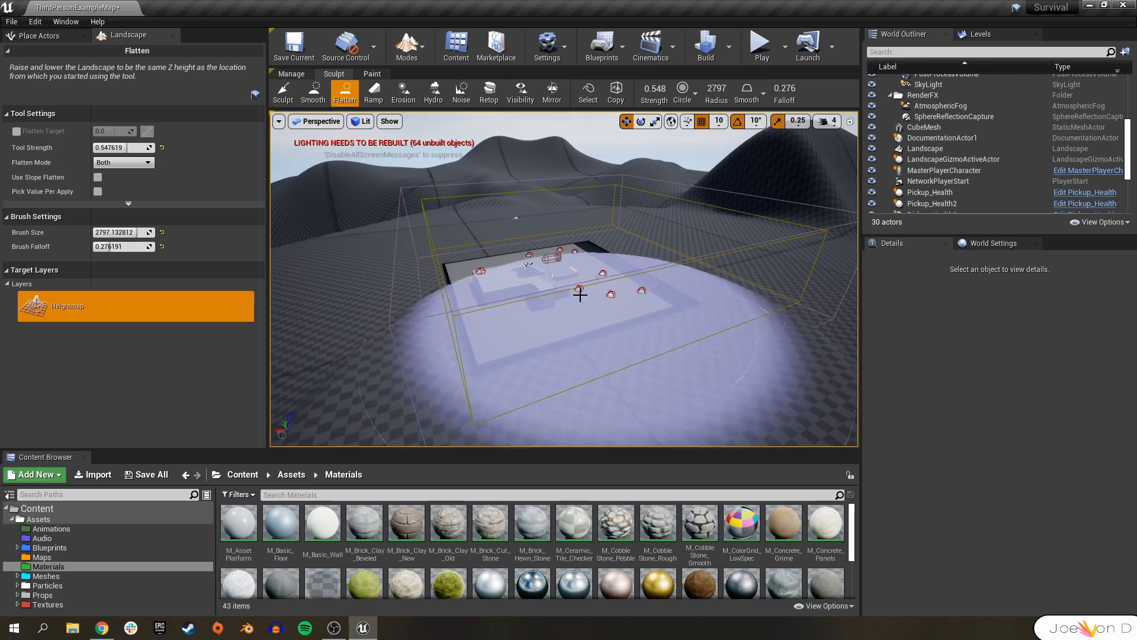
pyautogui.moveTo(562, 333); pyautogui.dragTo(412, 305, button='right')
pyautogui.press('w')
pyautogui.press('e')
pyautogui.press('w')
pyautogui.press('d')
pyautogui.press('s')
pyautogui.press('w')
# Play the level to test running and jumping on the new terrain, then stop.
pyautogui.click(762, 44)
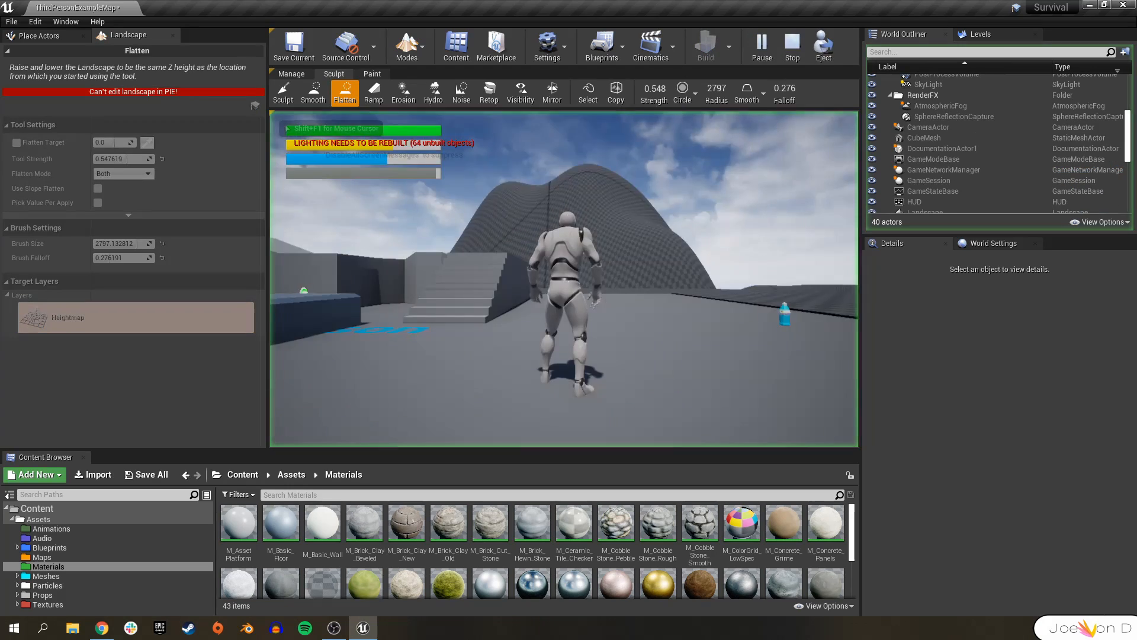
pyautogui.press('space')
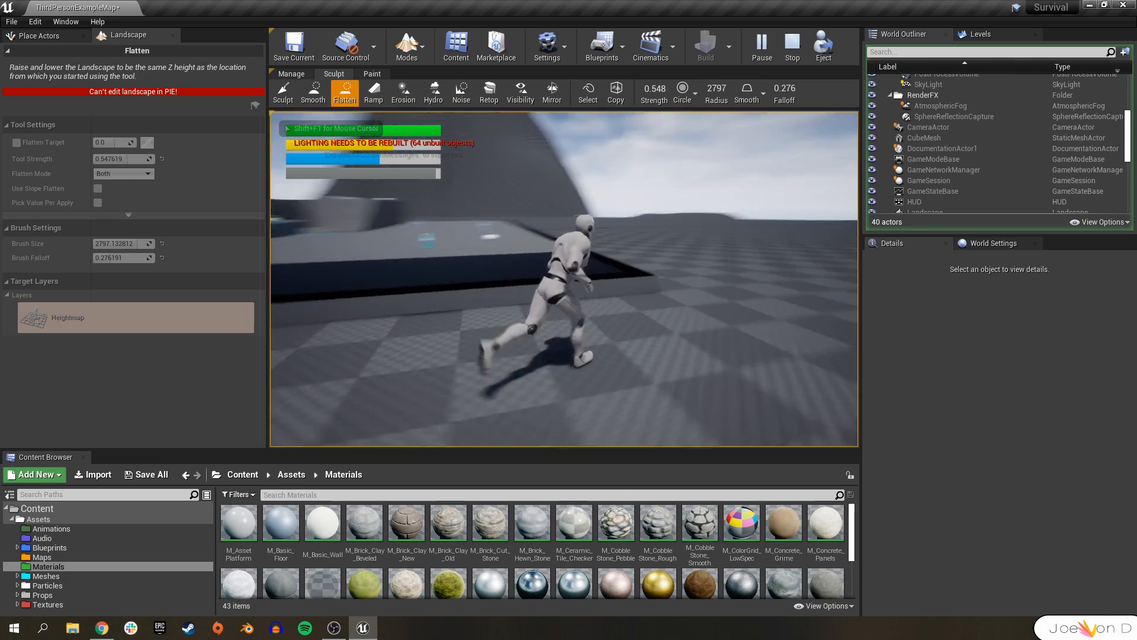
pyautogui.press('space')
pyautogui.press('Escape')
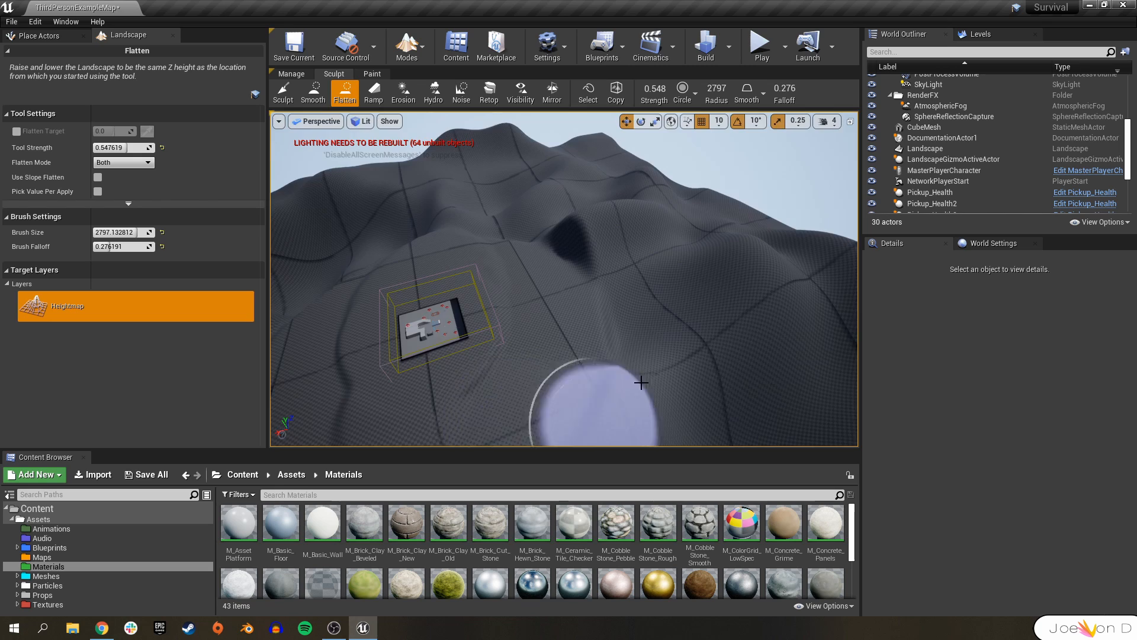
# Flatten more of the terrain around the arena with the Flatten brush.
pyautogui.moveTo(667, 307); pyautogui.dragTo(563, 367, button='right')
pyautogui.moveTo(639, 356); pyautogui.dragTo(628, 397, button='right')
pyautogui.moveTo(604, 315)
pyautogui.mouseDown(button='right')
pyautogui.moveTo(675, 308)
pyautogui.moveTo(628, 243)
pyautogui.mouseUp(button='right')
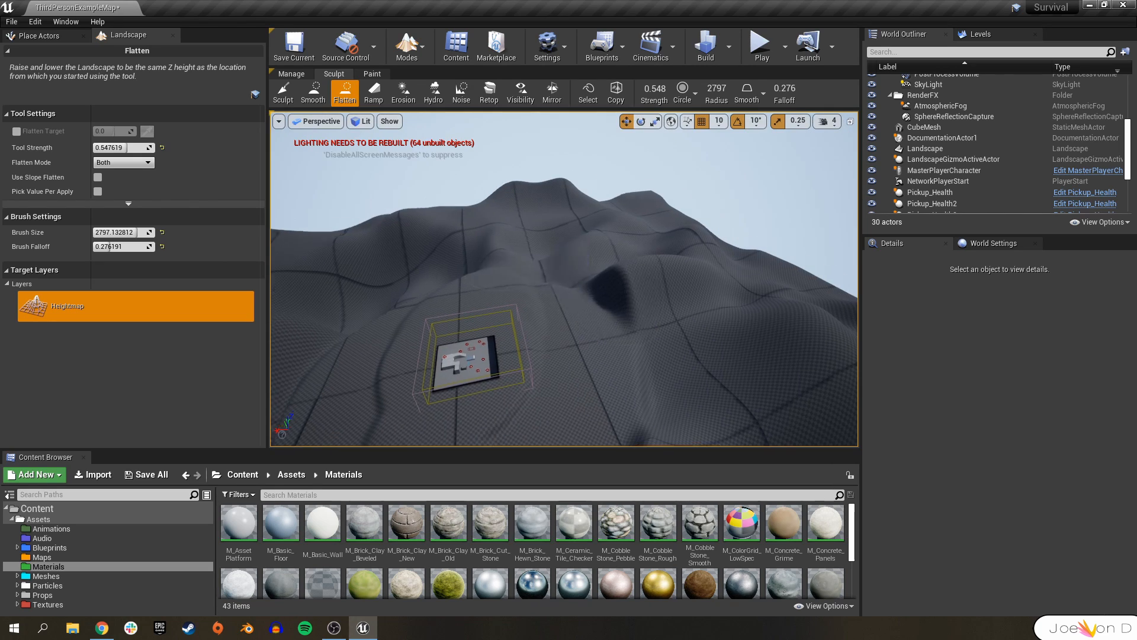
pyautogui.moveTo(509, 284); pyautogui.dragTo(438, 285, button='right')
pyautogui.moveTo(594, 293); pyautogui.dragTo(657, 290, button='right')
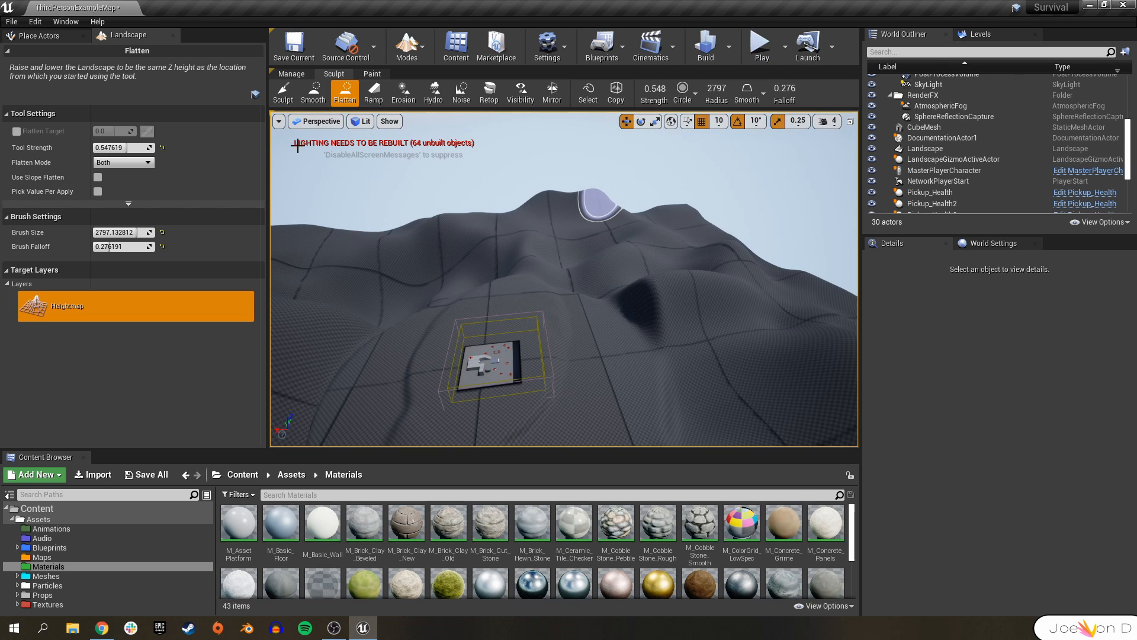
# Build the level, review the map check message log, and close it.
pyautogui.click(705, 51)
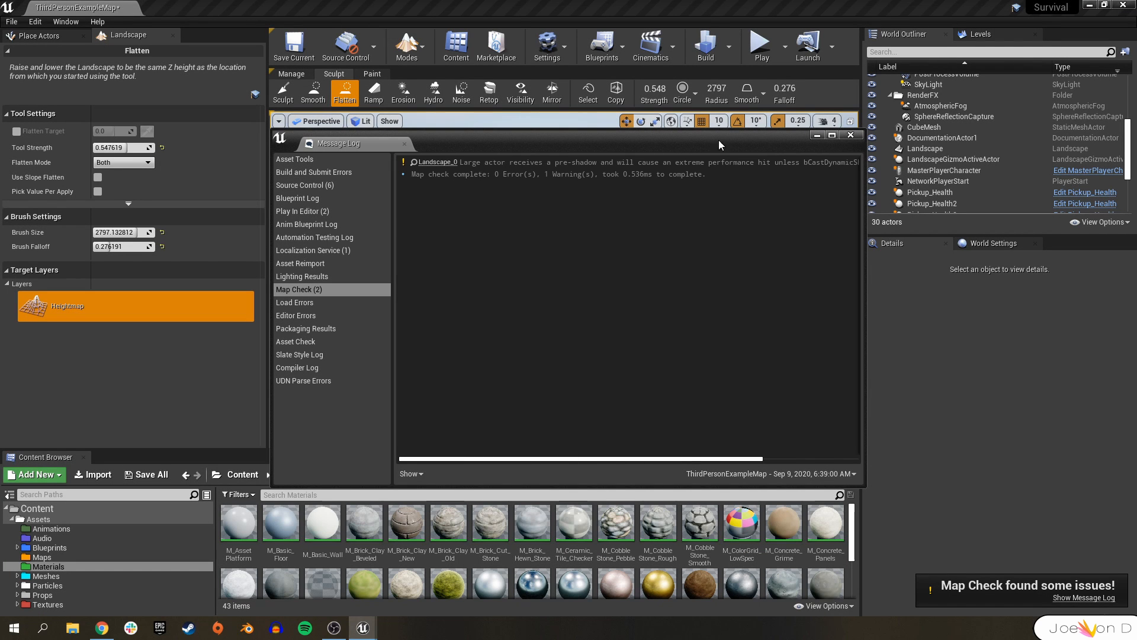
pyautogui.moveTo(682, 460); pyautogui.dragTo(775, 456)
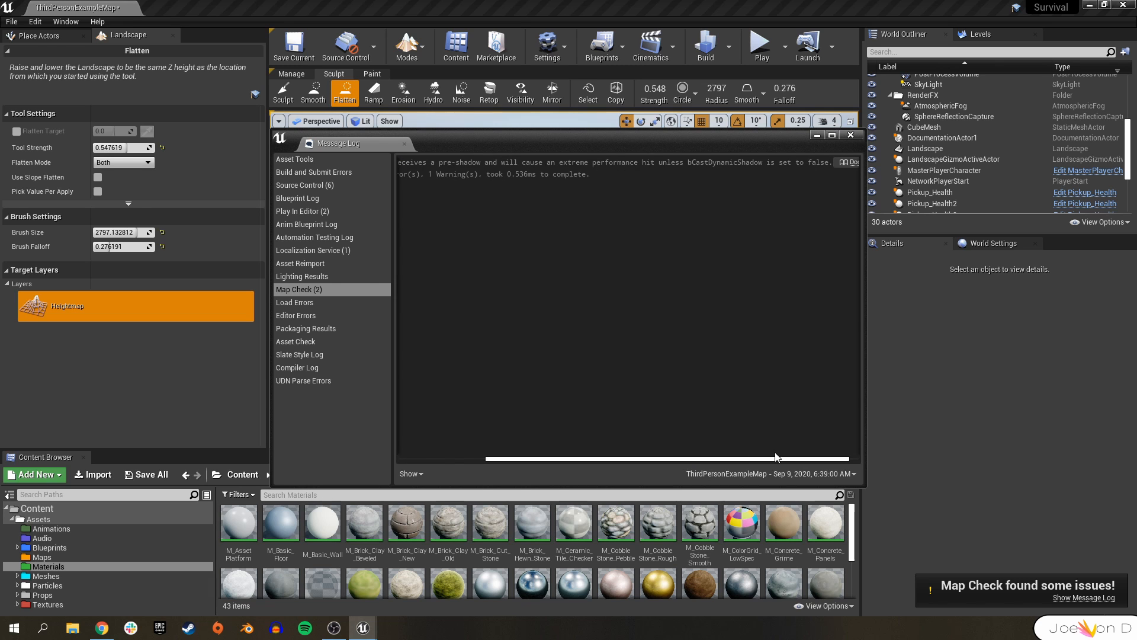
pyautogui.click(849, 135)
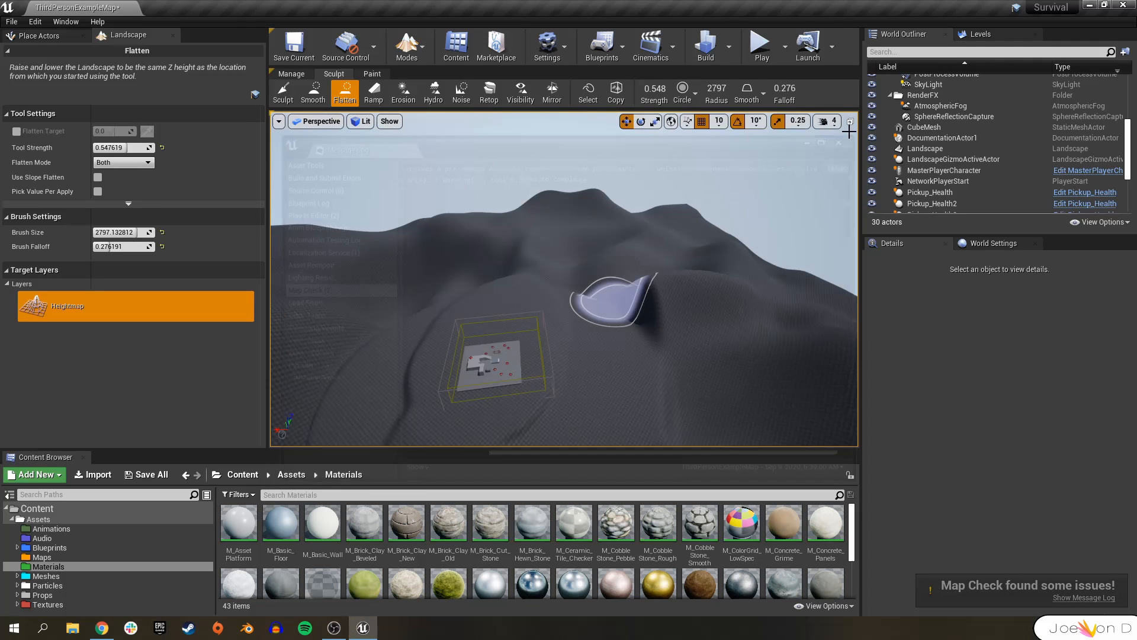
# Leave Landscape mode and return to Place Actors mode.
pyautogui.press('w')
pyautogui.moveTo(596, 249)
pyautogui.mouseDown(button='right')
pyautogui.moveTo(669, 246)
pyautogui.moveTo(551, 319)
pyautogui.moveTo(556, 296)
pyautogui.mouseUp(button='right')
pyautogui.moveTo(556, 375)
pyautogui.mouseDown(button='right')
pyautogui.moveTo(569, 409)
pyautogui.moveTo(727, 355)
pyautogui.moveTo(781, 409)
pyautogui.moveTo(580, 350)
pyautogui.moveTo(669, 350)
pyautogui.moveTo(723, 385)
pyautogui.mouseUp(button='right')
pyautogui.press('w')
pyautogui.press('s')
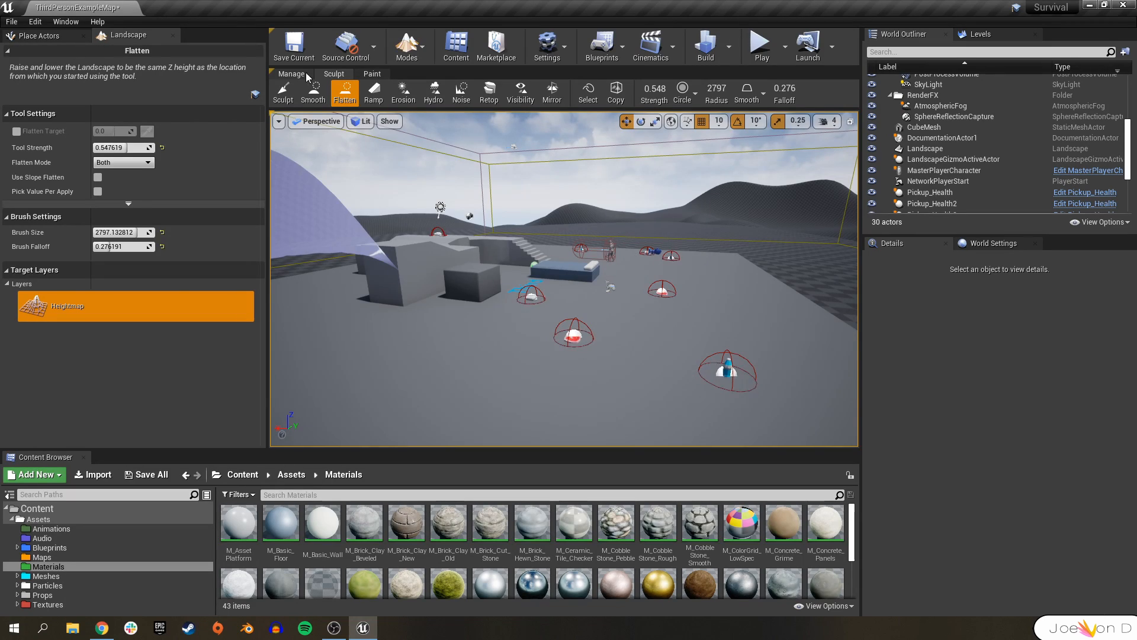
pyautogui.press('s')
pyautogui.moveTo(509, 237)
pyautogui.mouseDown(button='right')
pyautogui.moveTo(728, 272)
pyautogui.moveTo(553, 361)
pyautogui.mouseUp(button='right')
pyautogui.moveTo(402, 373); pyautogui.dragTo(296, 415, button='right')
pyautogui.moveTo(663, 308)
pyautogui.mouseDown(button='right')
pyautogui.moveTo(693, 278)
pyautogui.moveTo(616, 255)
pyautogui.moveTo(705, 219)
pyautogui.mouseUp(button='right')
pyautogui.hotkey('shift', '1')
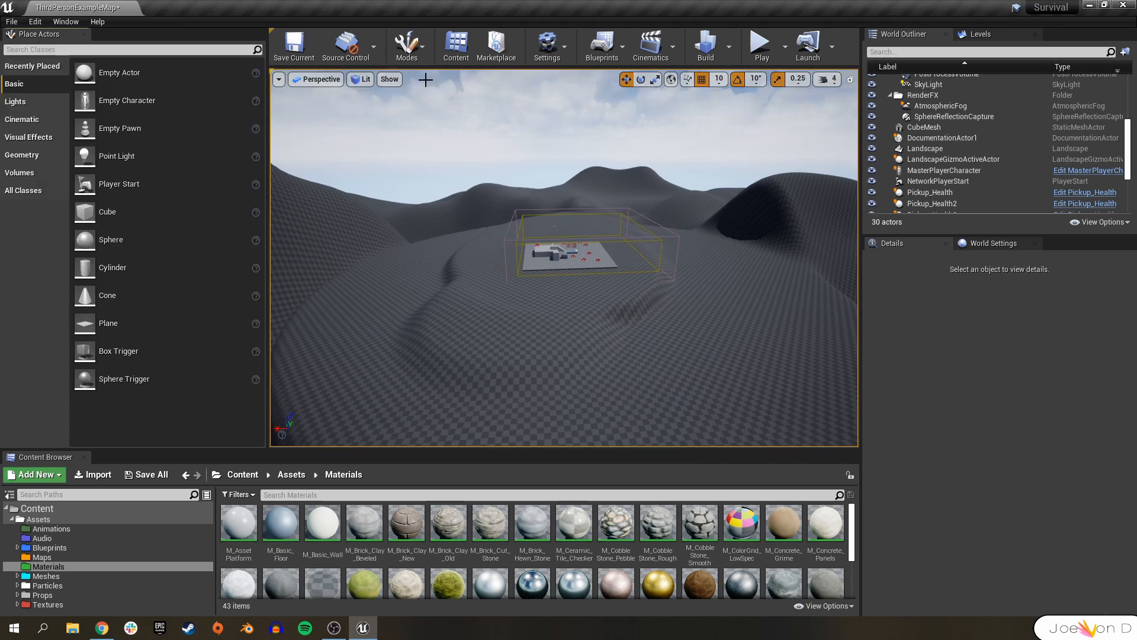
pyautogui.moveTo(268, 237); pyautogui.dragTo(191, 237)
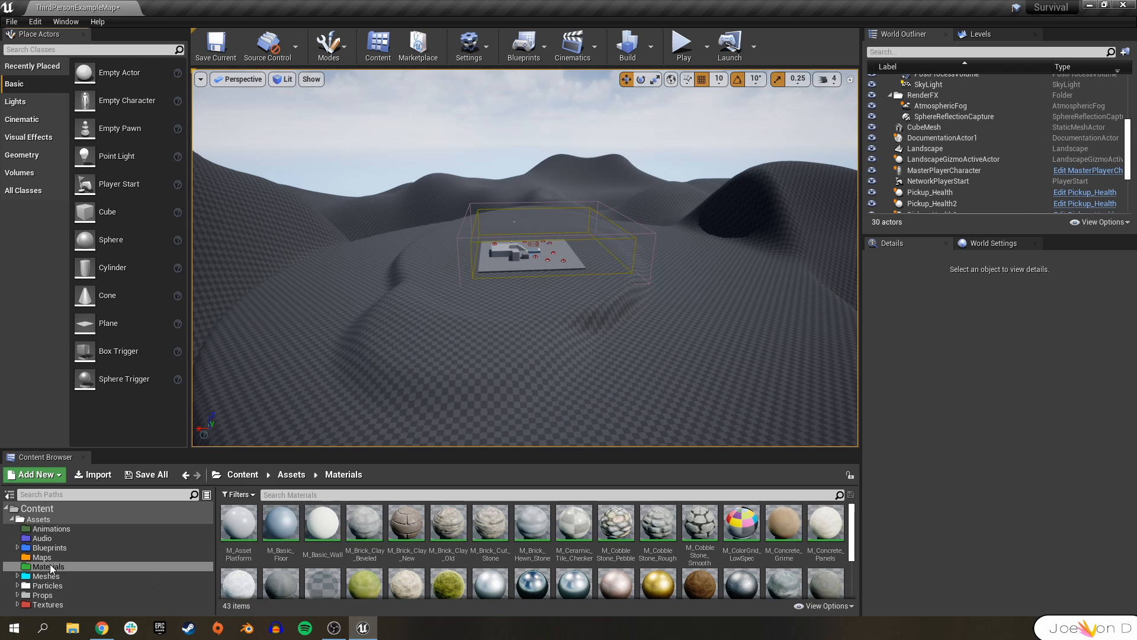
# Create a new material named M_Landscape in the Materials folder.
pyautogui.scroll(-3, 600, 543)
pyautogui.scroll(3, 600, 543)
pyautogui.scroll(-3, 740, 563)
pyautogui.rightClick(787, 571)
pyautogui.click(829, 308)
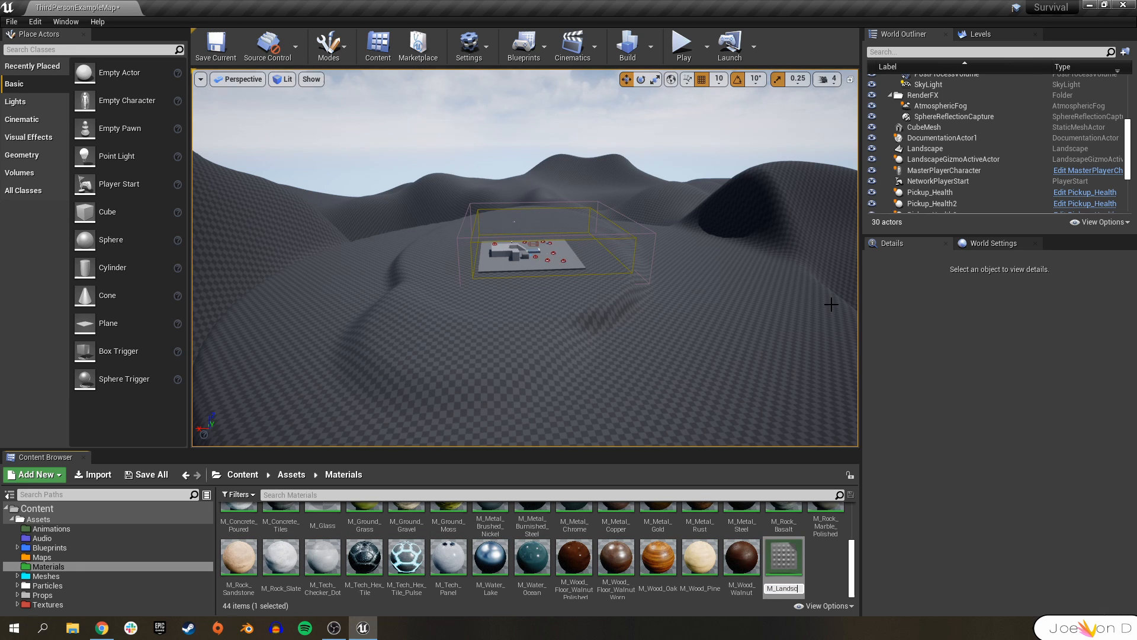
pyautogui.press('Return')
# Open M_Landscape in the Material Editor and save it.
pyautogui.doubleClick(501, 534)
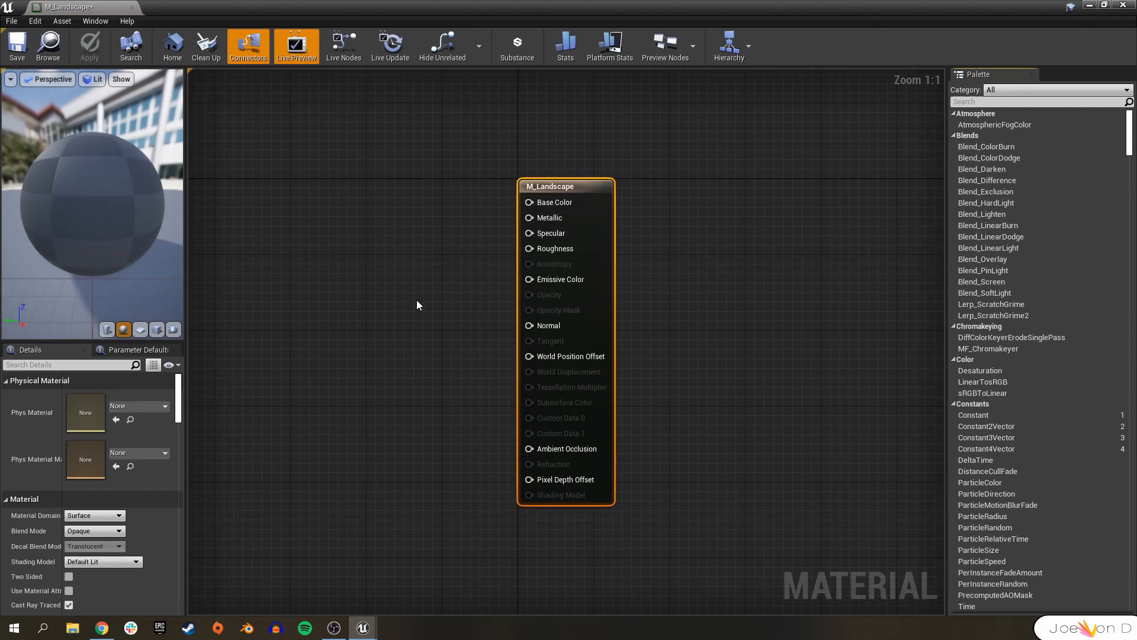
pyautogui.moveTo(416, 304); pyautogui.dragTo(498, 265, button='right')
pyautogui.click(17, 46)
pyautogui.moveTo(356, 314); pyautogui.dragTo(380, 329, button='right')
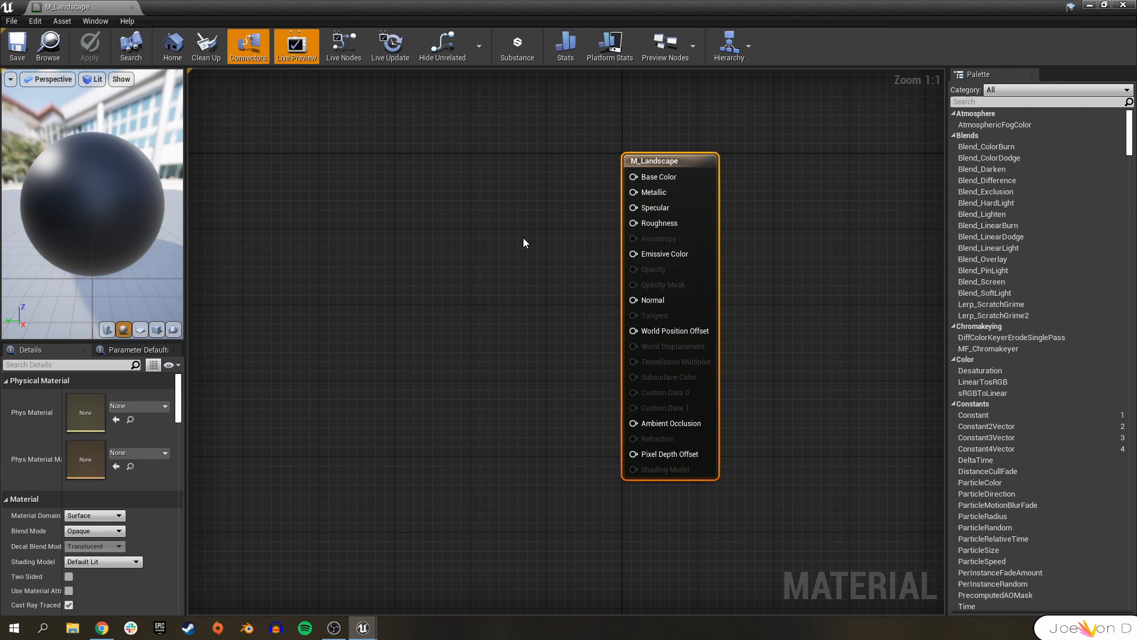
# Add a LandscapeLayerBlend node connected to the material's Base Color input.
pyautogui.moveTo(633, 177); pyautogui.dragTo(454, 178)
pyautogui.click(380, 283)
pyautogui.moveTo(633, 300); pyautogui.dragTo(462, 301)
pyautogui.click(395, 275)
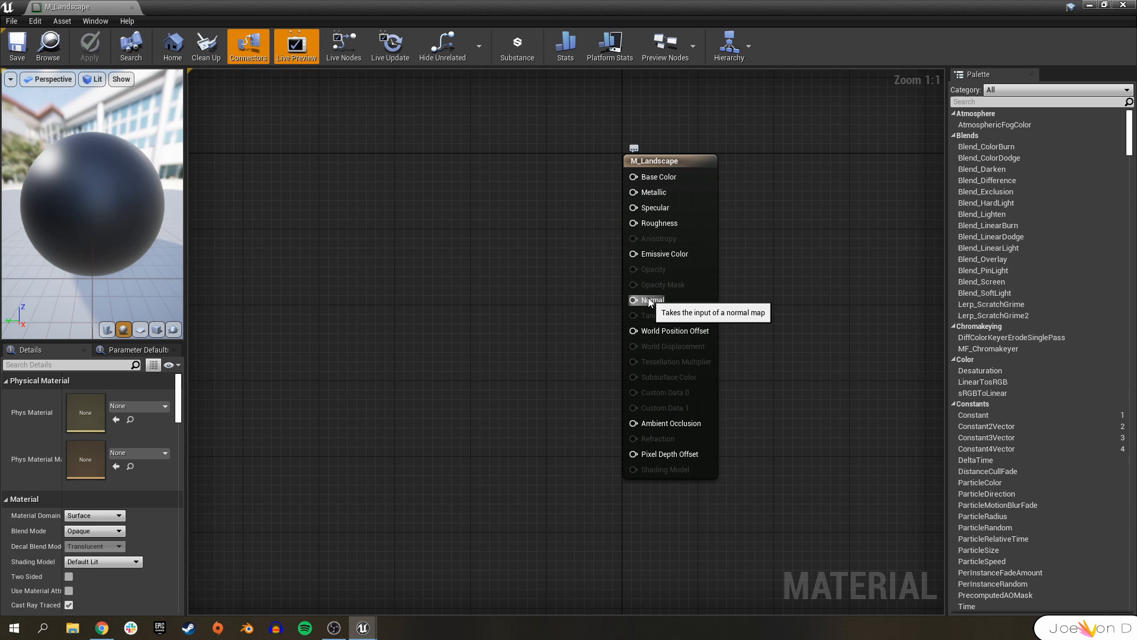
pyautogui.moveTo(650, 302); pyautogui.dragTo(728, 332, button='right')
pyautogui.moveTo(710, 206); pyautogui.dragTo(500, 212)
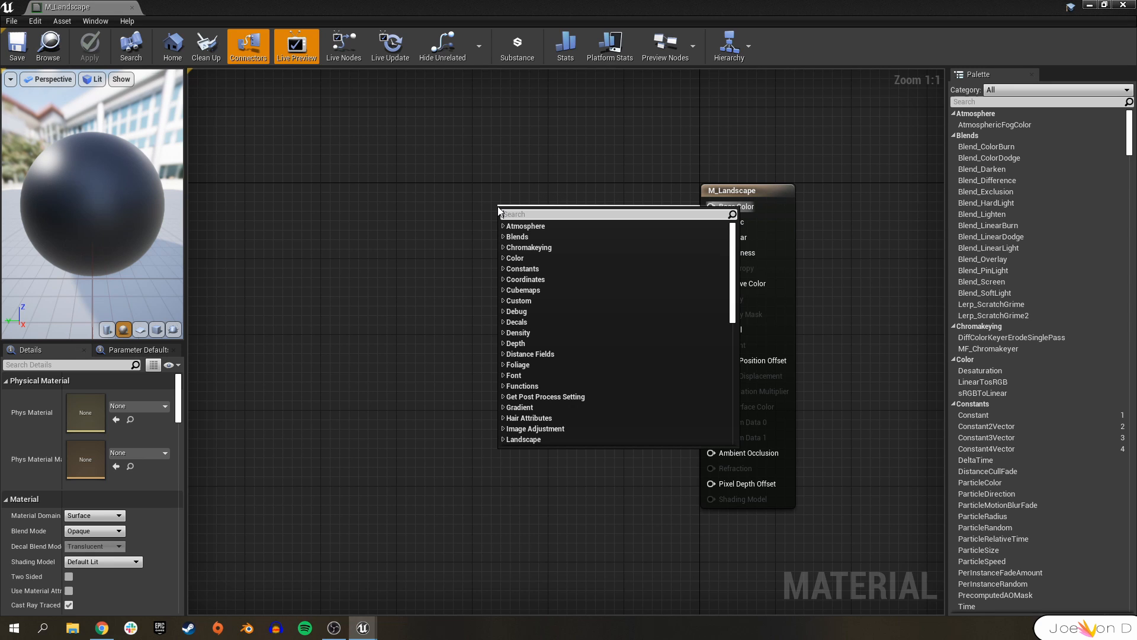
pyautogui.write('landsca')
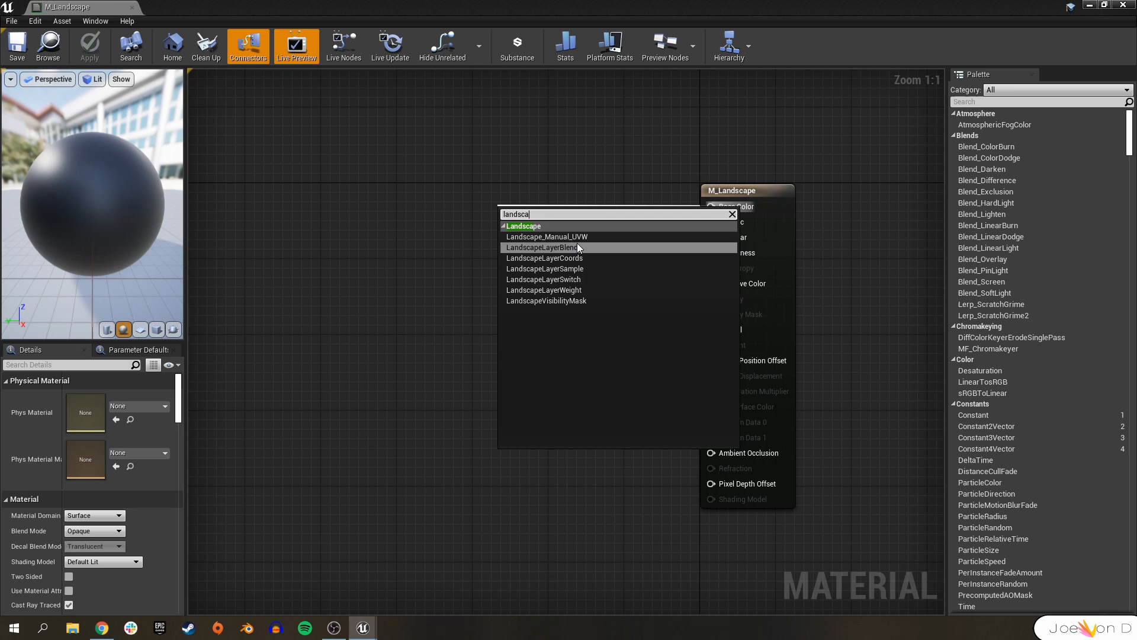
pyautogui.click(579, 249)
pyautogui.moveTo(521, 212); pyautogui.dragTo(600, 192)
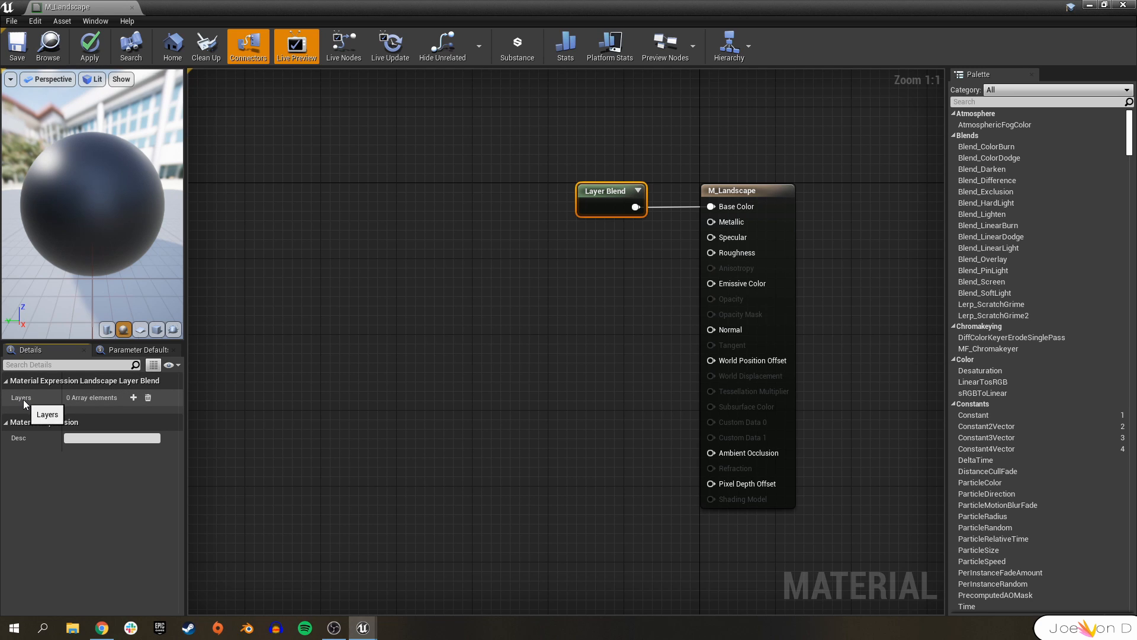
# Add a first layer to the Layer Blend node and name it Grass.
pyautogui.click(134, 397)
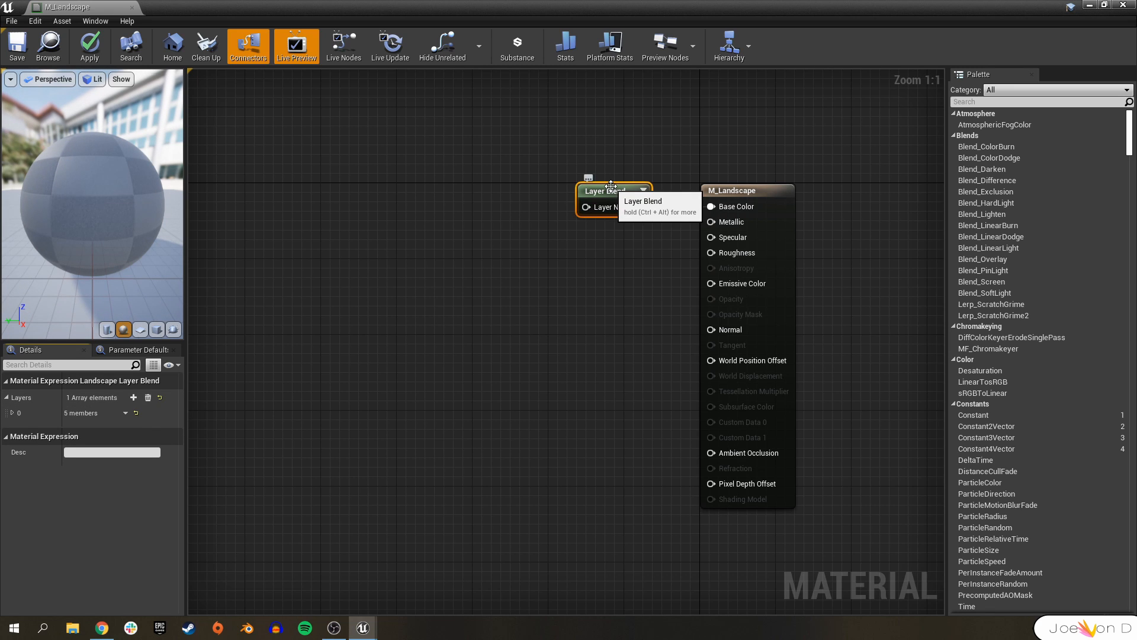
pyautogui.click(12, 413)
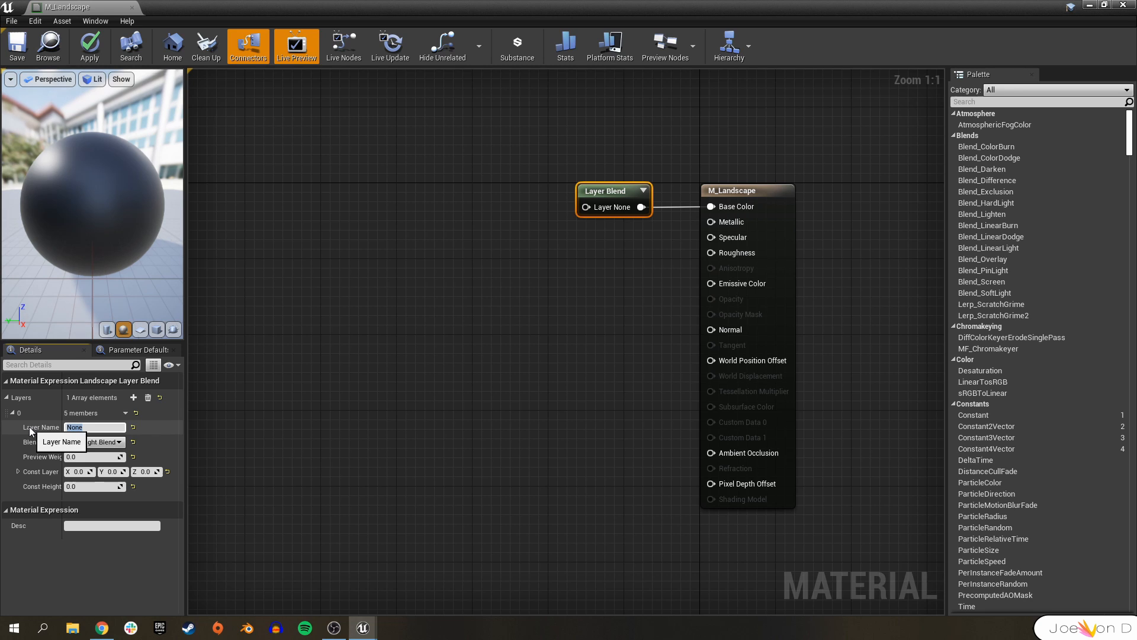
pyautogui.write('Grass')
pyautogui.press('Return')
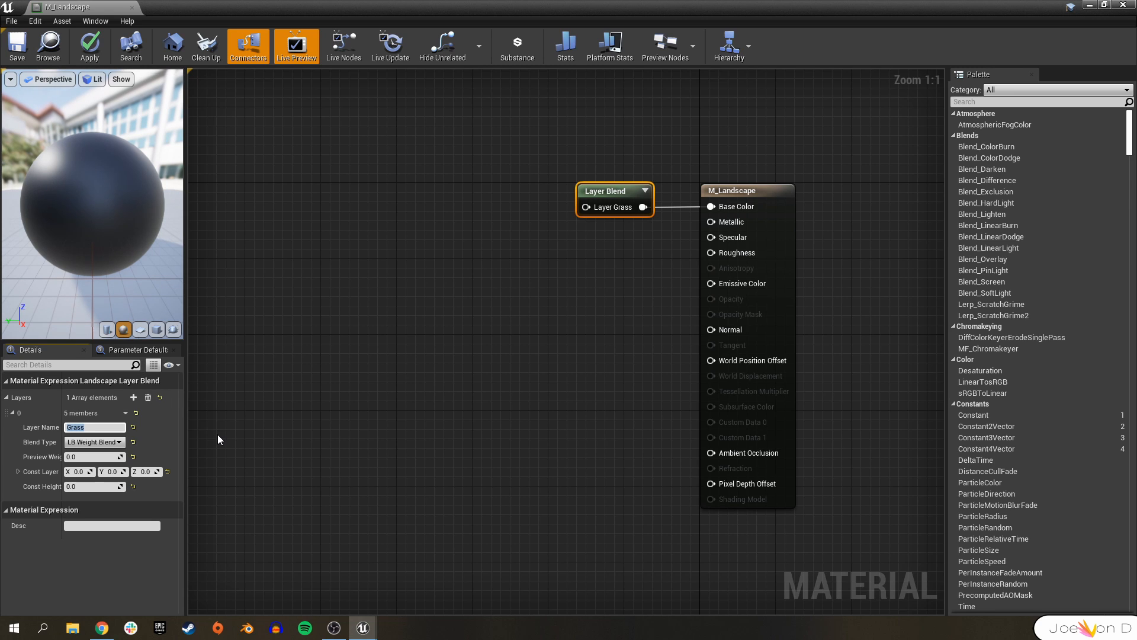
# Add a second layer to the Layer Blend node and name it Cobblestone.
pyautogui.click(134, 398)
pyautogui.click(15, 502)
pyautogui.scroll(-1, 95, 515)
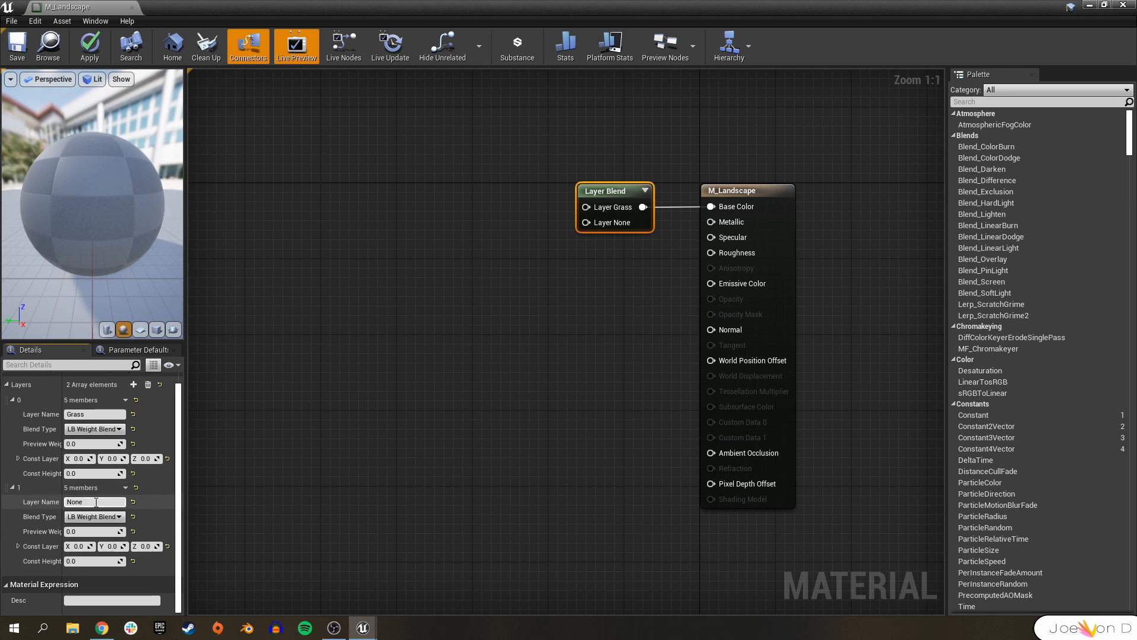
pyautogui.click(95, 501)
pyautogui.write('C')
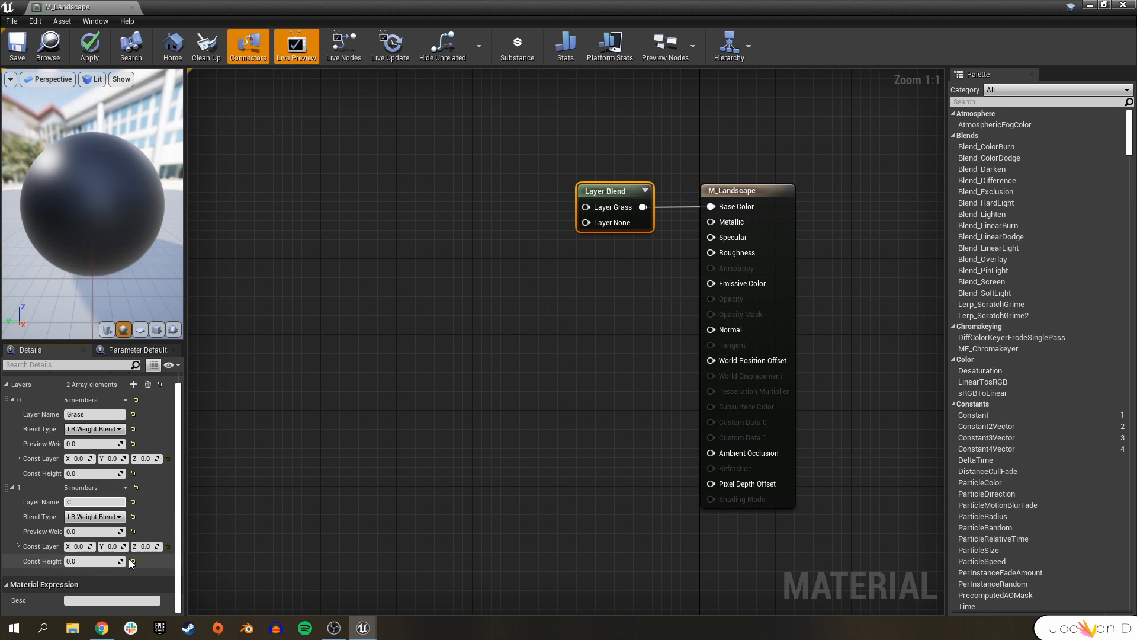
pyautogui.write('obblestone')
pyautogui.press('Return')
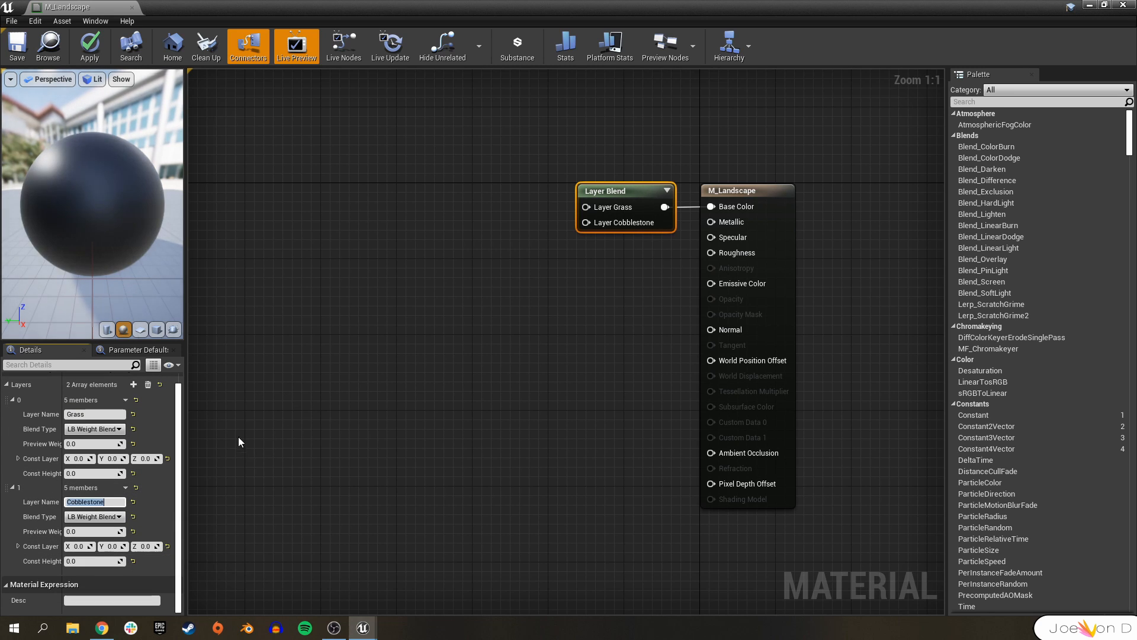
# Add a third layer named Rock to the Layer Blend node and set the Grass layer's blend type to LB Weight Blend.
pyautogui.click(133, 384)
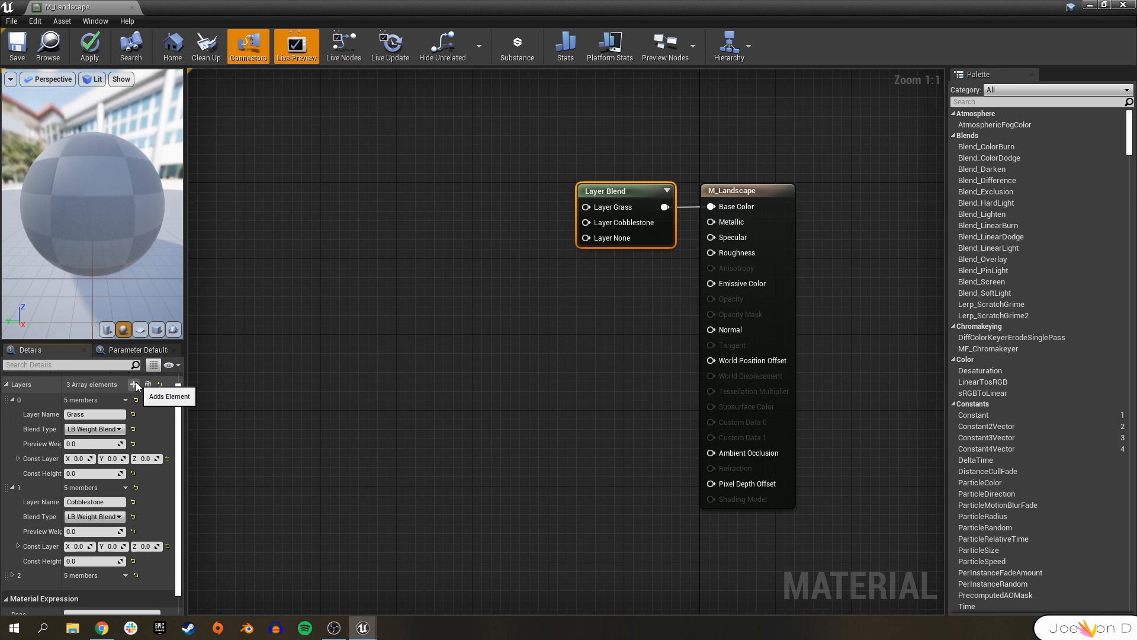
pyautogui.click(12, 575)
pyautogui.scroll(-3, 13, 536)
pyautogui.press('Tab')
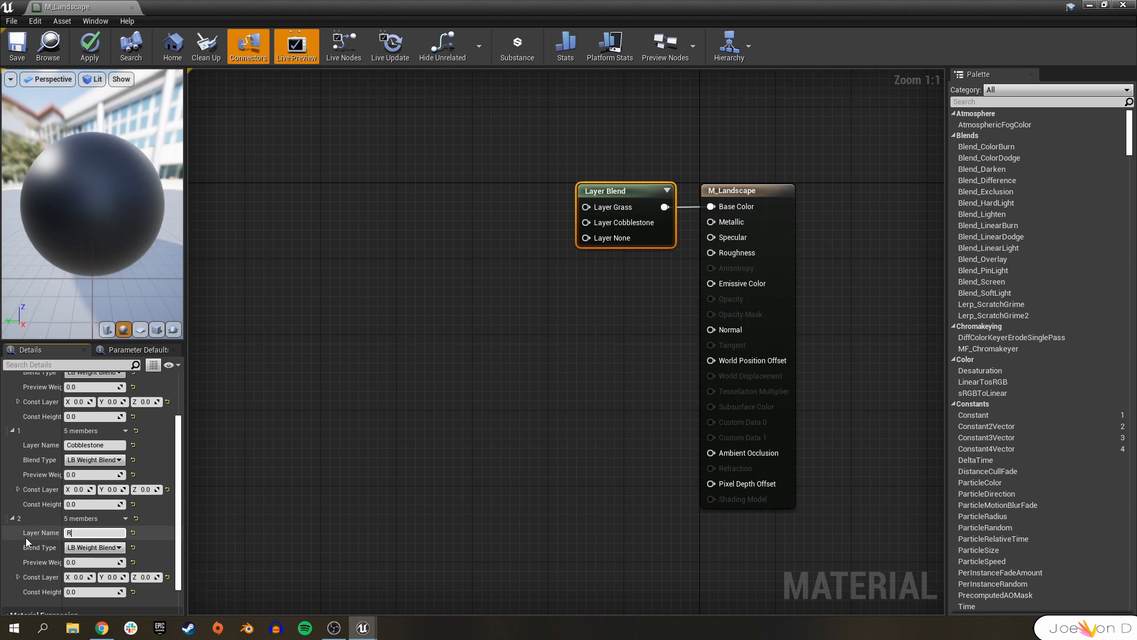
pyautogui.press('Return')
pyautogui.scroll(1, 83, 482)
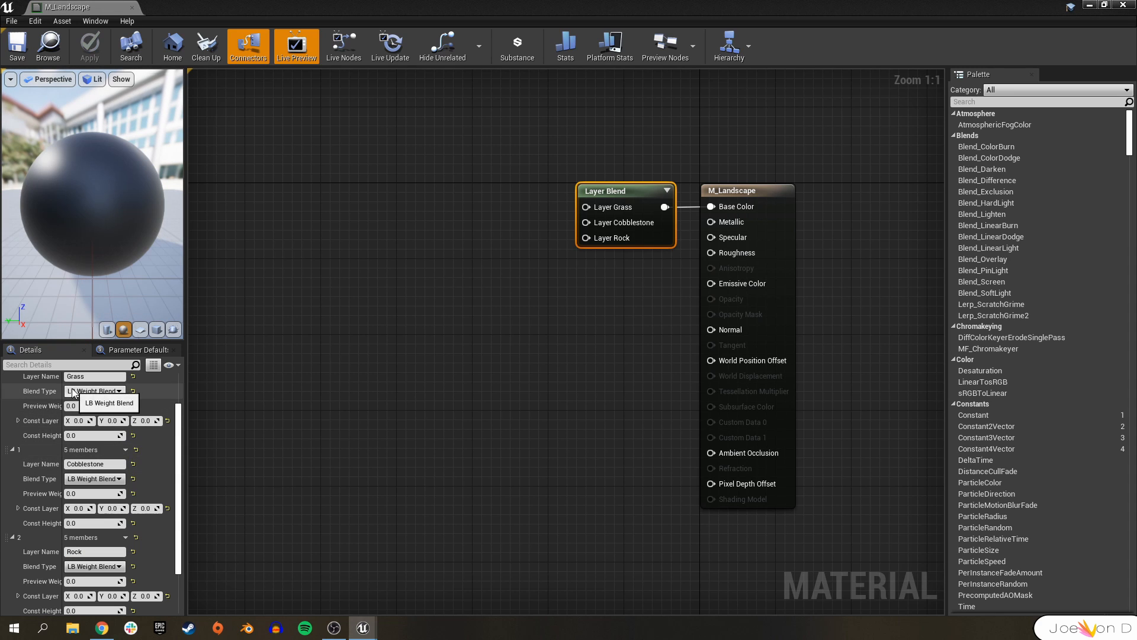
pyautogui.click(89, 391)
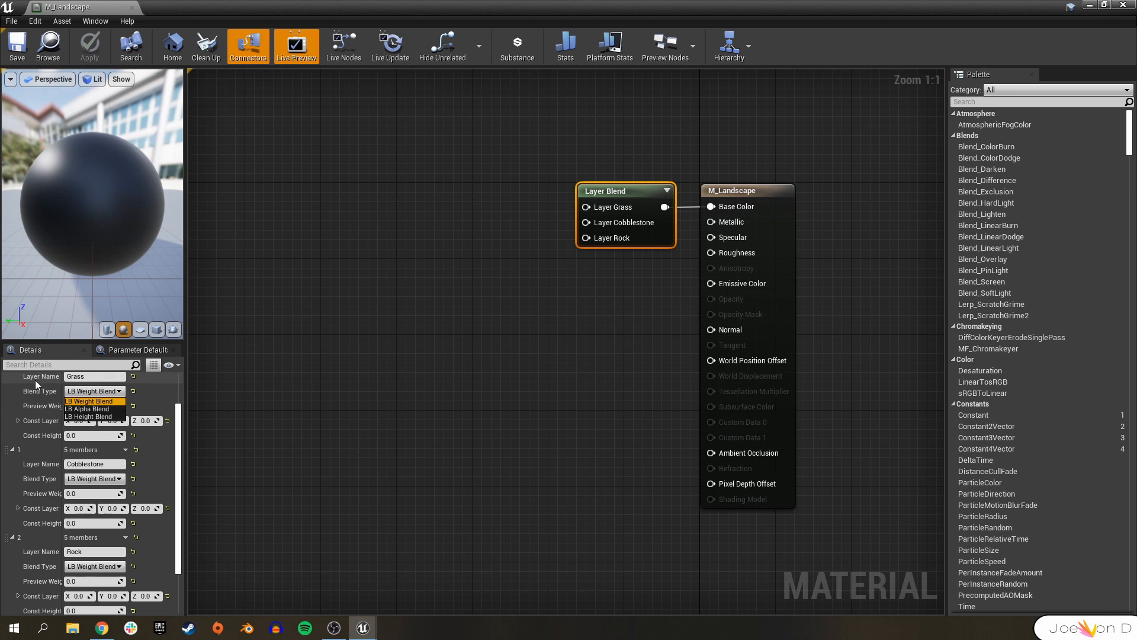
pyautogui.click(90, 403)
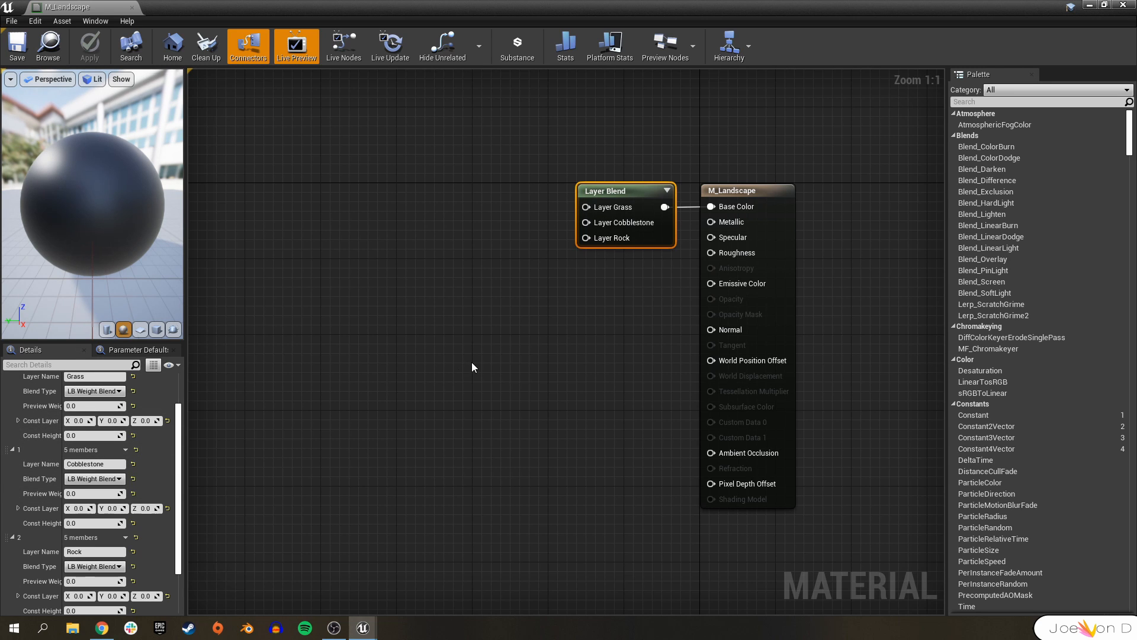
# Place three Texture Sample nodes stacked to the left of the Layer Blend node.
pyautogui.moveTo(405, 164); pyautogui.dragTo(520, 195, button='right')
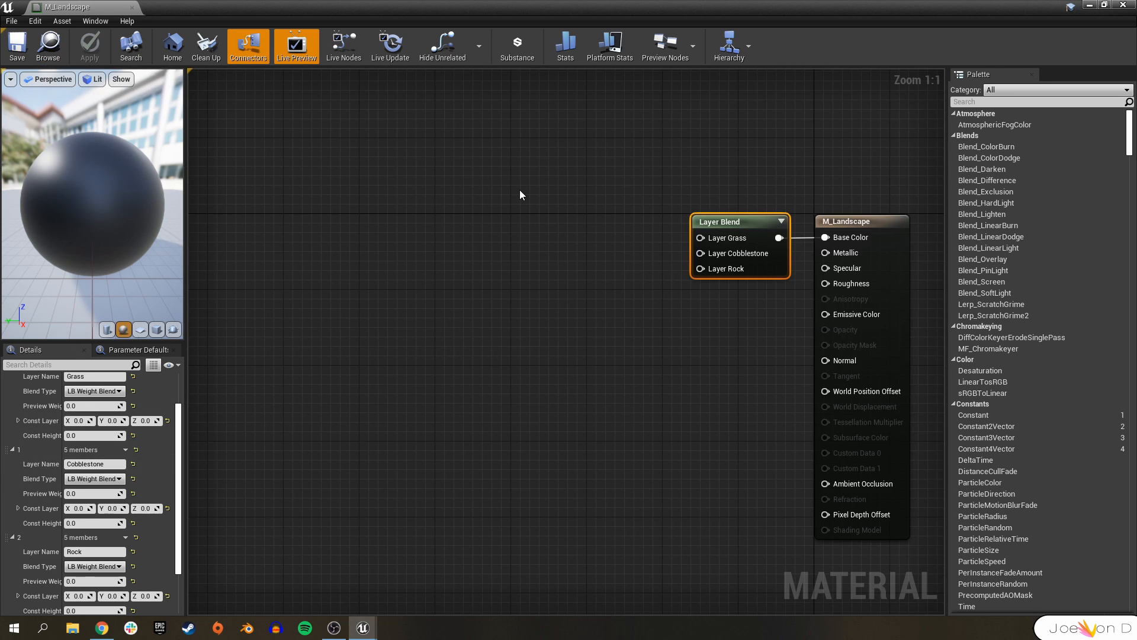
pyautogui.click(499, 145)
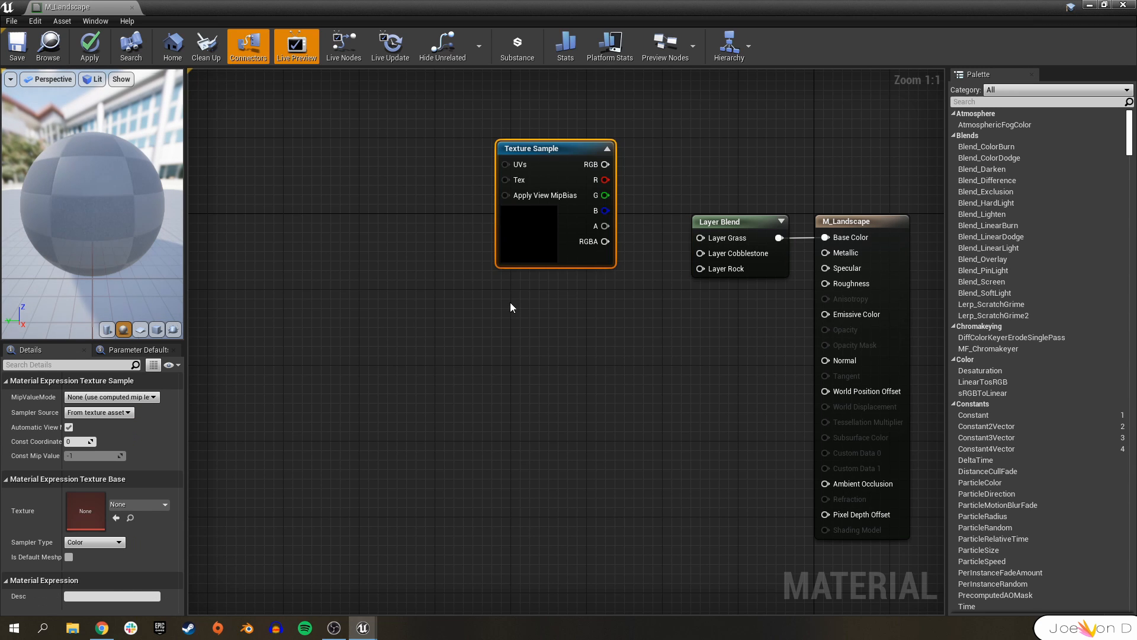
pyautogui.click(512, 306)
pyautogui.click(536, 494)
pyautogui.moveTo(584, 508); pyautogui.dragTo(552, 451)
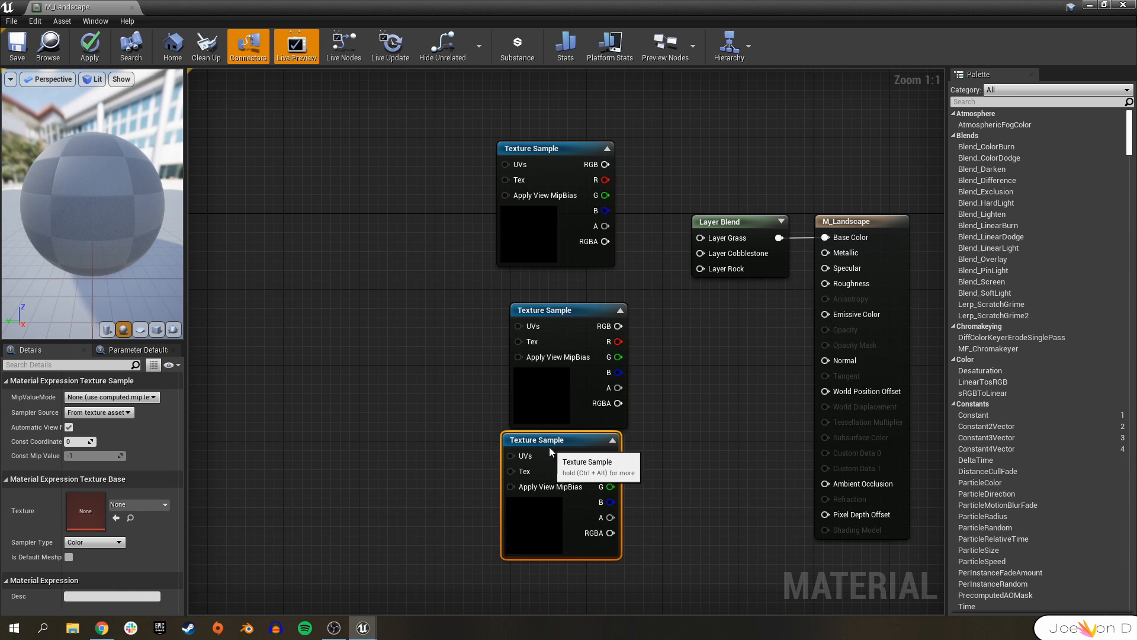
pyautogui.moveTo(570, 343); pyautogui.dragTo(553, 331)
pyautogui.moveTo(559, 447); pyautogui.dragTo(548, 437)
pyautogui.moveTo(548, 171); pyautogui.dragTo(544, 189)
pyautogui.click(664, 304)
pyautogui.moveTo(664, 304); pyautogui.dragTo(517, 262, button='right')
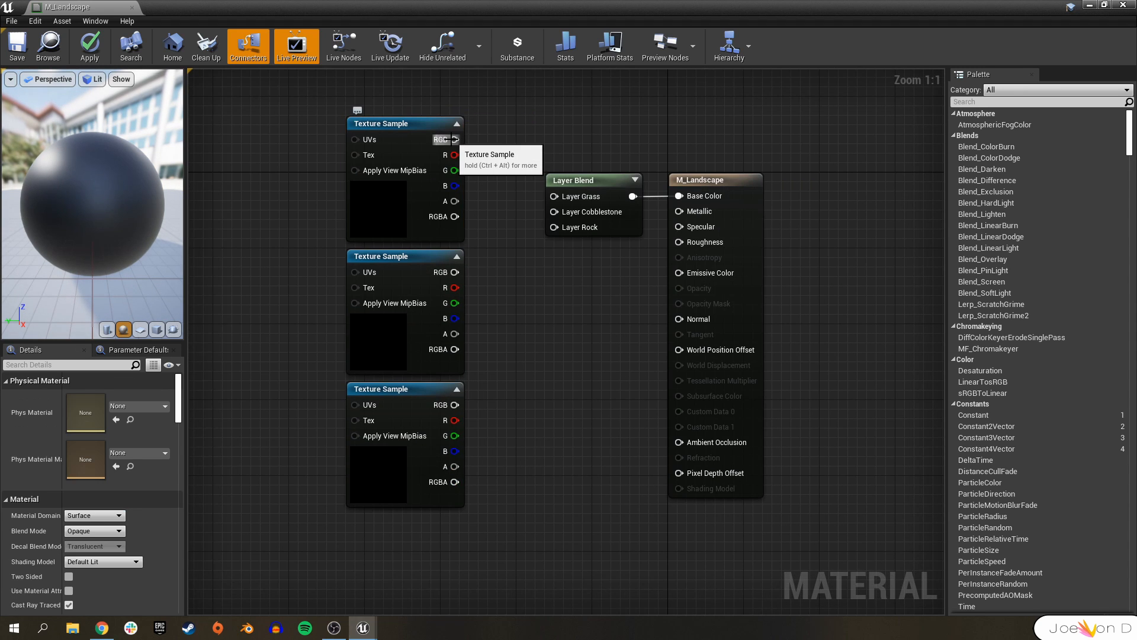
# Connect the three Texture Samples' RGB outputs to the Layer Grass, Layer Cobblestone and Layer Rock inputs.
pyautogui.moveTo(455, 139); pyautogui.dragTo(554, 196)
pyautogui.moveTo(455, 271); pyautogui.dragTo(554, 211)
pyautogui.moveTo(454, 404); pyautogui.dragTo(554, 227)
pyautogui.click(403, 397)
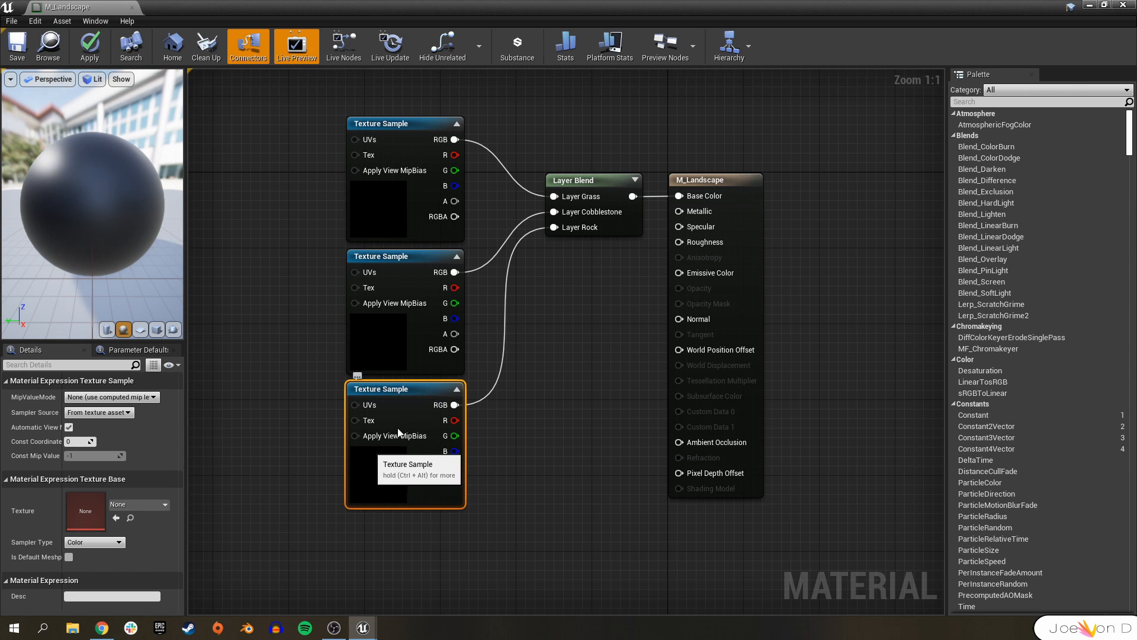
# Assign the T_Ground_Grass_D texture to the top Texture Sample and save the material.
pyautogui.click(417, 204)
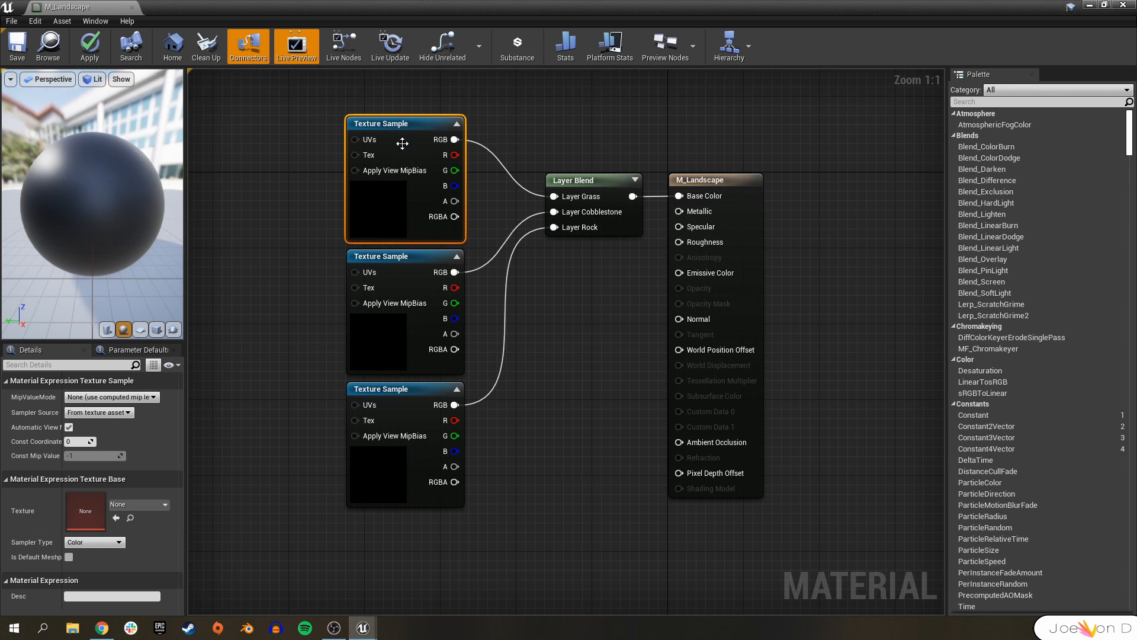
pyautogui.click(156, 506)
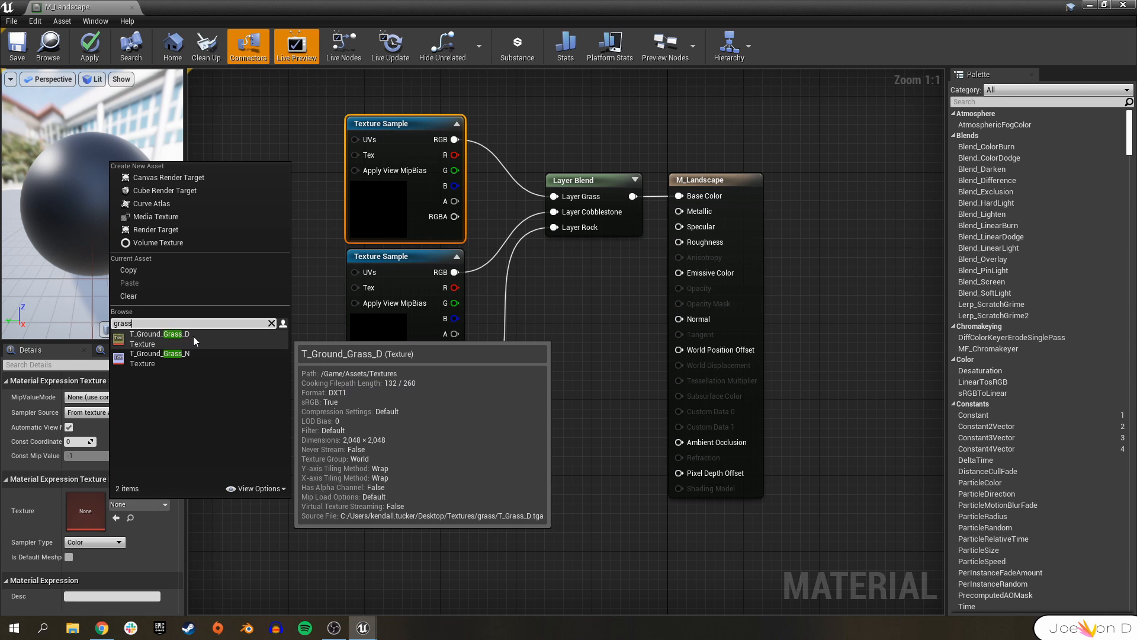
pyautogui.click(195, 340)
pyautogui.click(23, 42)
# Assign the T_CobbleStone_Smooth_D texture to the middle Texture Sample.
pyautogui.click(391, 256)
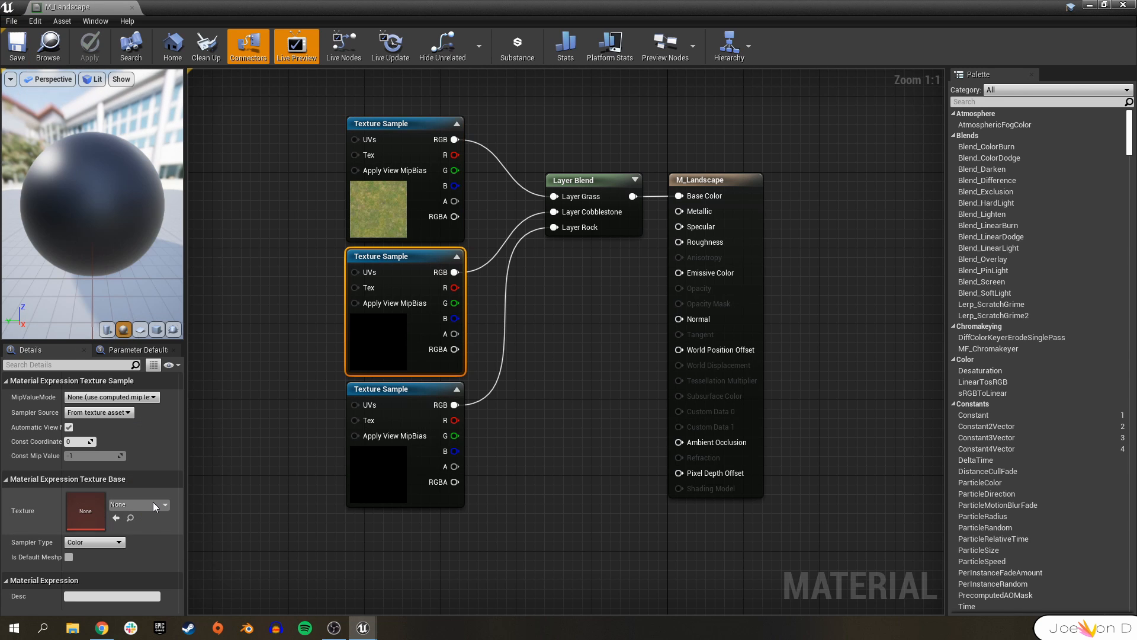
pyautogui.click(157, 505)
pyautogui.write('cobbl')
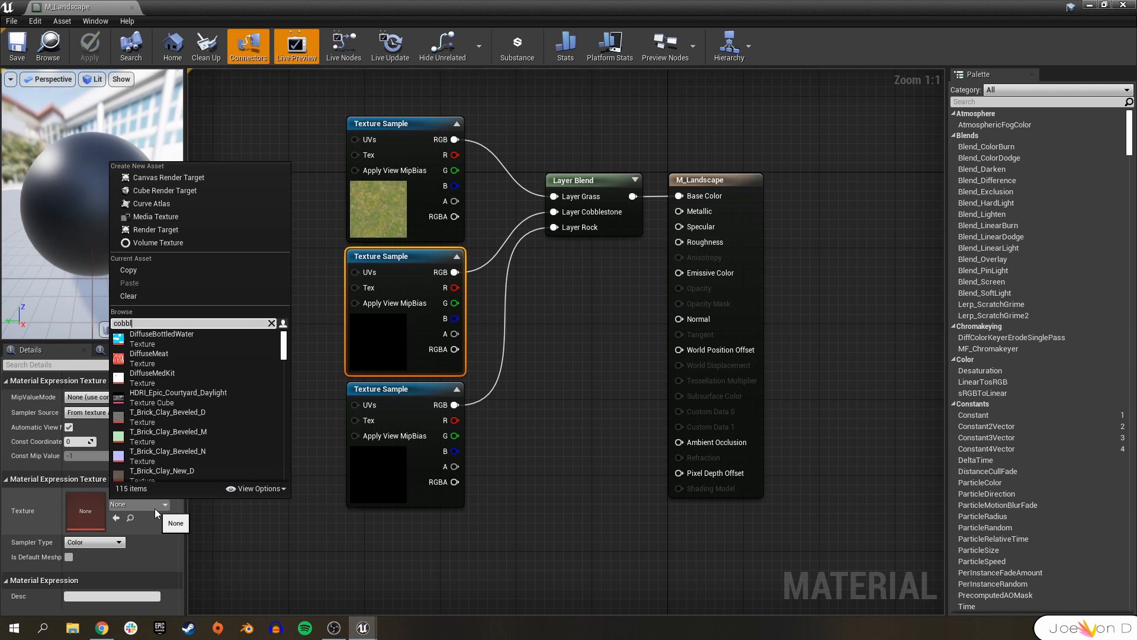
pyautogui.write('e')
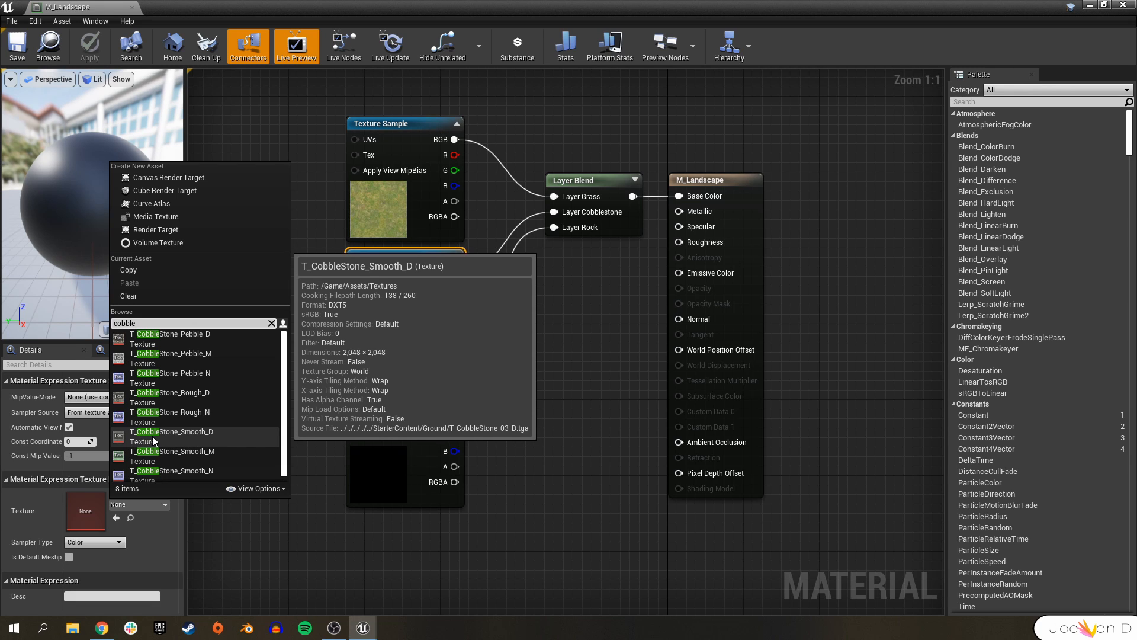
pyautogui.click(204, 439)
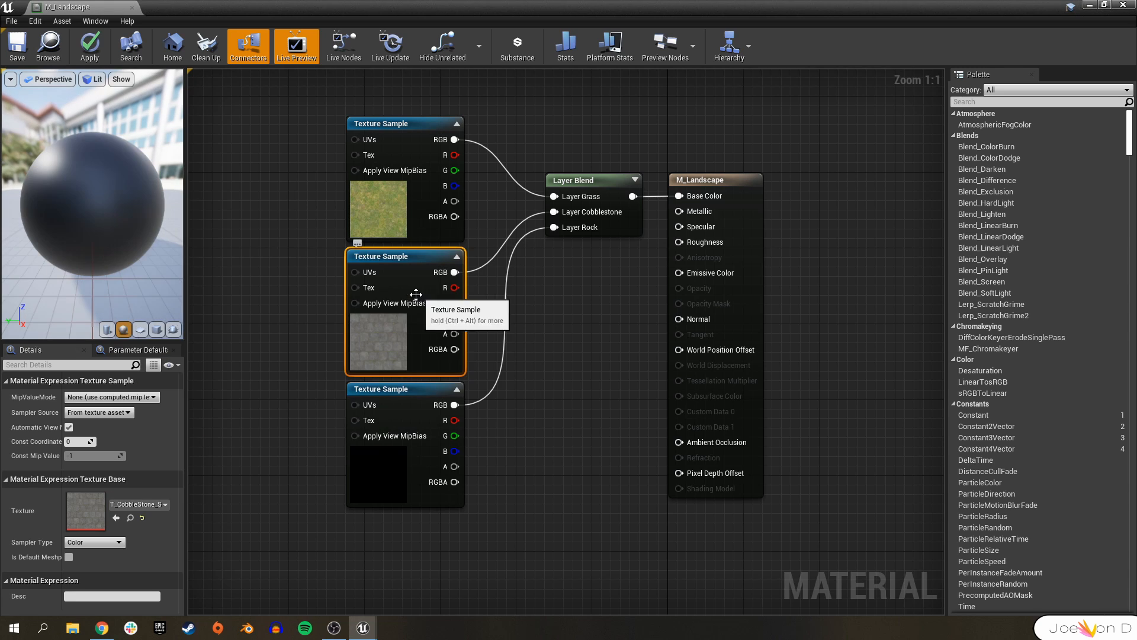
# Assign the T_Rock_Sandstone_D texture to the bottom Texture Sample.
pyautogui.click(391, 388)
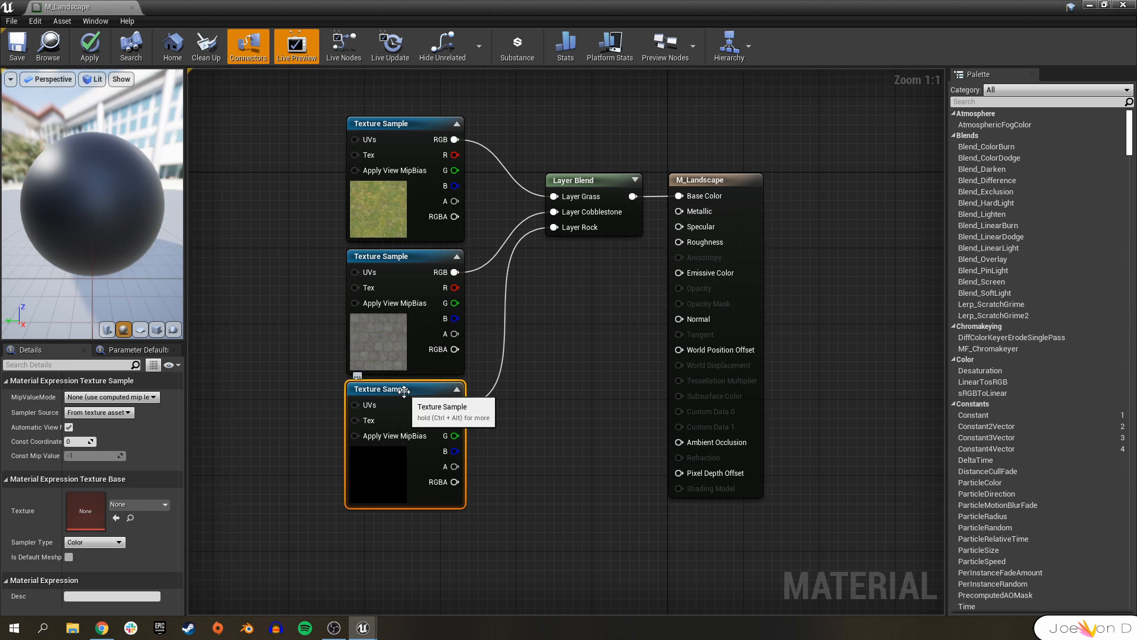
pyautogui.click(143, 503)
pyautogui.write('rock')
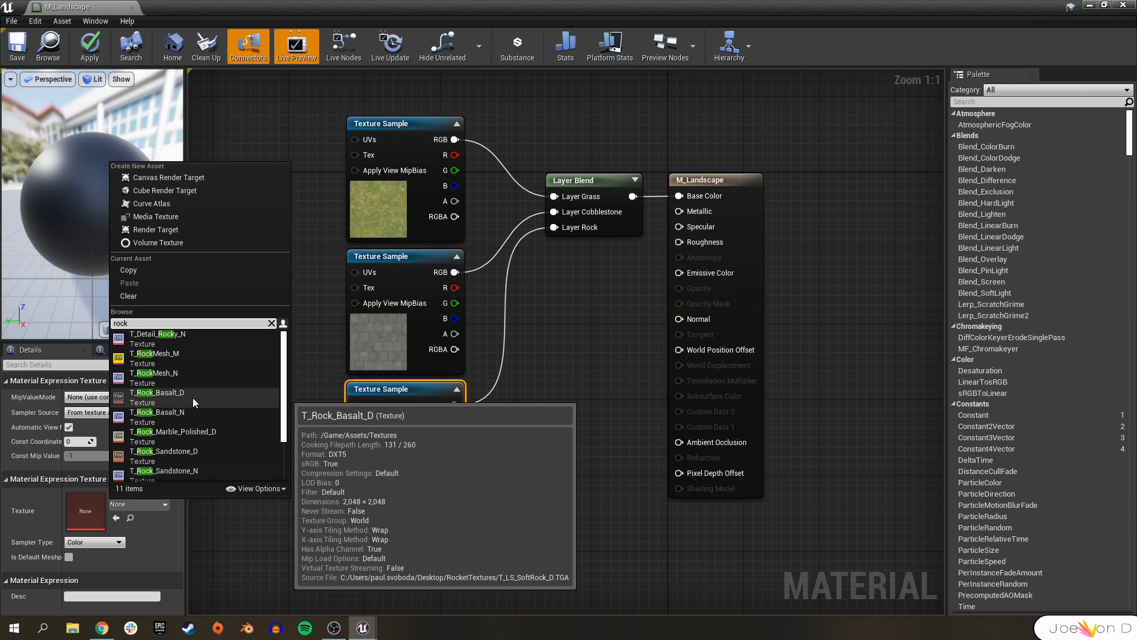
pyautogui.click(176, 453)
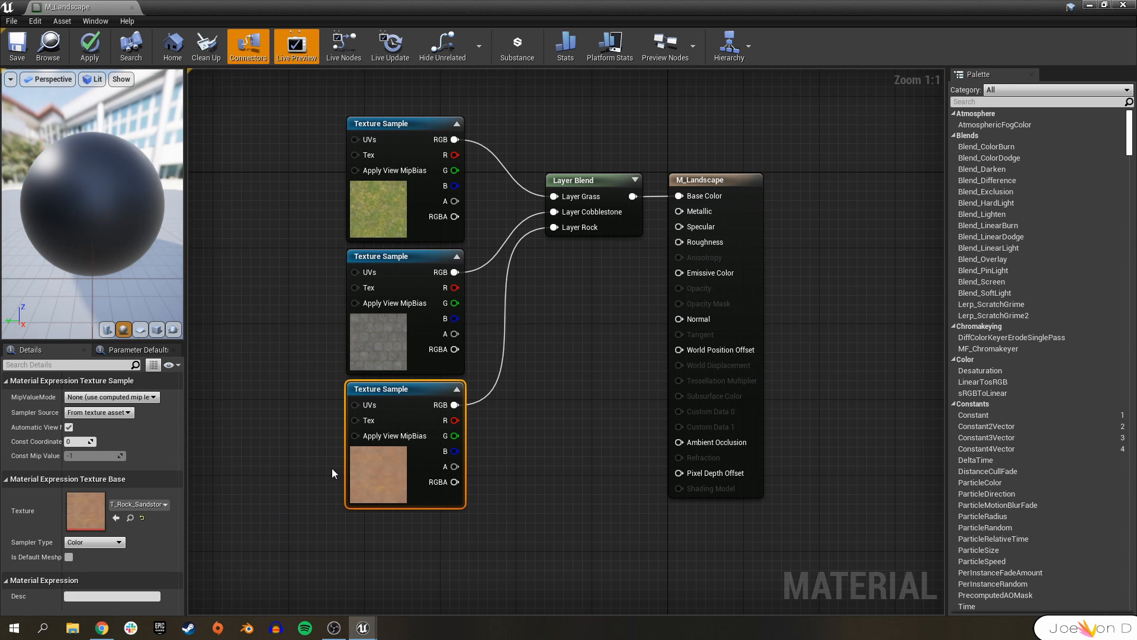
# Duplicate the Layer Blend node and connect the copy's output to the material's Normal input.
pyautogui.moveTo(318, 463); pyautogui.dragTo(298, 412, button='right')
pyautogui.scroll(-1, 577, 426)
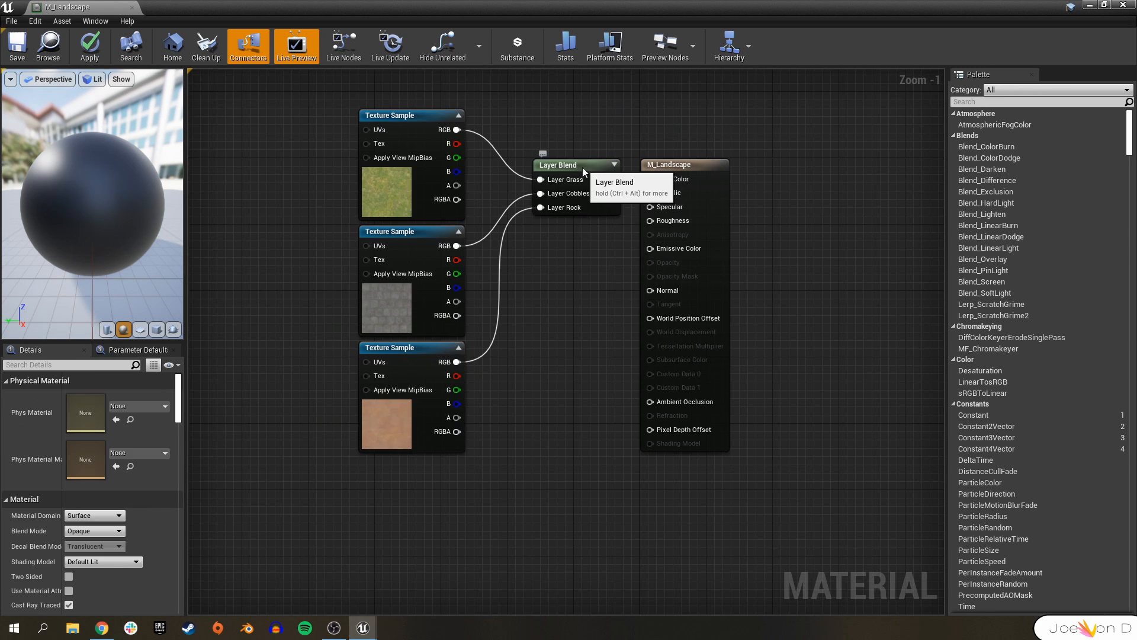
pyautogui.click(580, 165)
pyautogui.moveTo(548, 417); pyautogui.dragTo(557, 327, button='right')
pyautogui.hotkey('ctrl', 'v')
pyautogui.moveTo(602, 400); pyautogui.dragTo(592, 409)
pyautogui.moveTo(617, 413); pyautogui.dragTo(562, 410, button='right')
pyautogui.moveTo(557, 418); pyautogui.dragTo(603, 197)
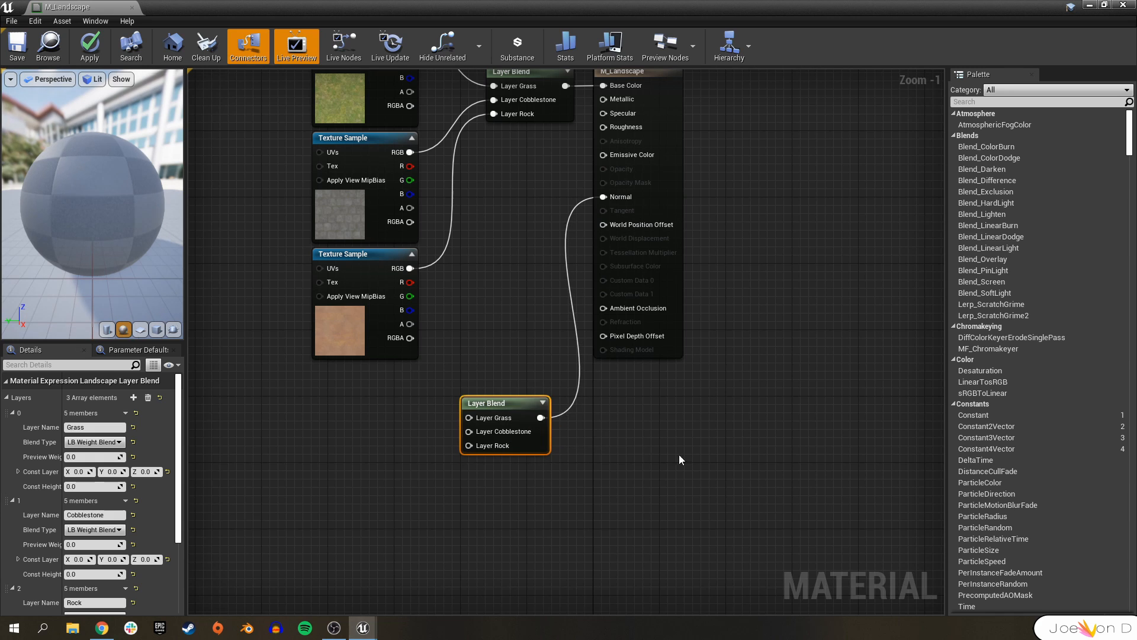
pyautogui.moveTo(540, 469); pyautogui.dragTo(650, 437, button='right')
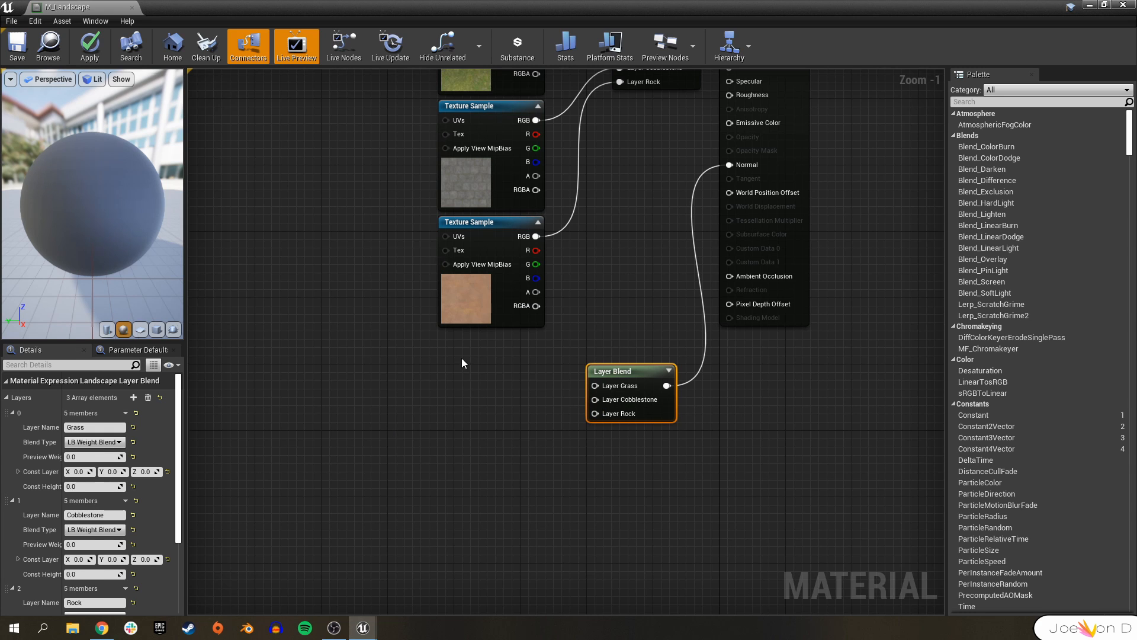
# Place three more Texture Sample nodes beside the second Layer Blend node.
pyautogui.click(448, 374)
pyautogui.click(573, 542)
pyautogui.press('t')
pyautogui.click(455, 522)
pyautogui.moveTo(595, 531); pyautogui.dragTo(552, 382, button='right')
pyautogui.press('t')
pyautogui.click(453, 531)
pyautogui.moveTo(499, 532); pyautogui.dragTo(459, 493)
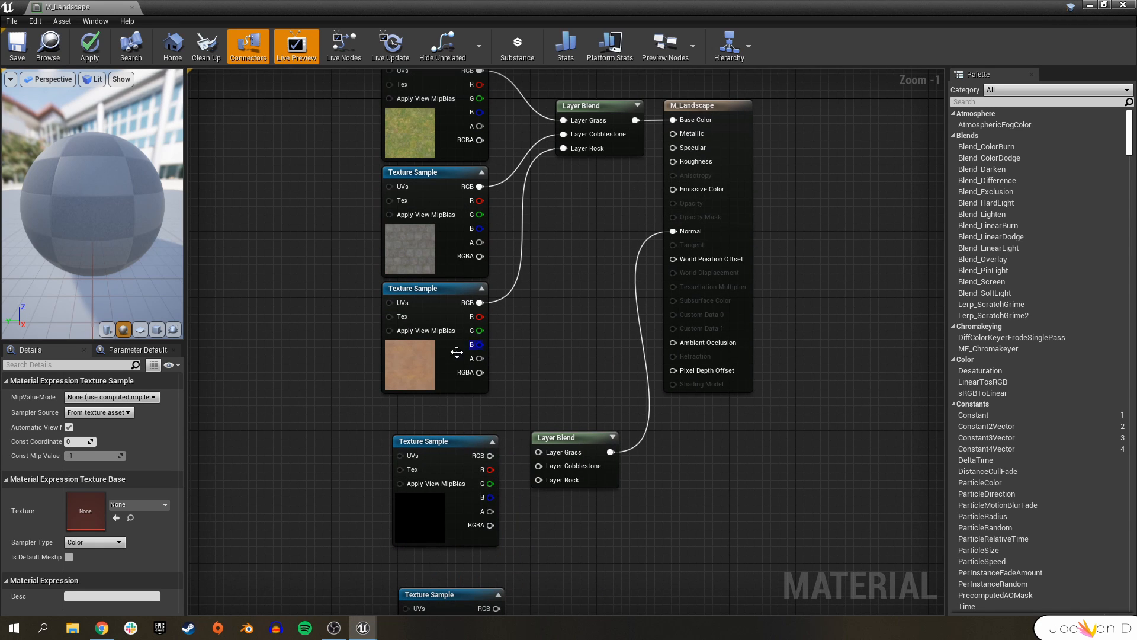
pyautogui.click(394, 347)
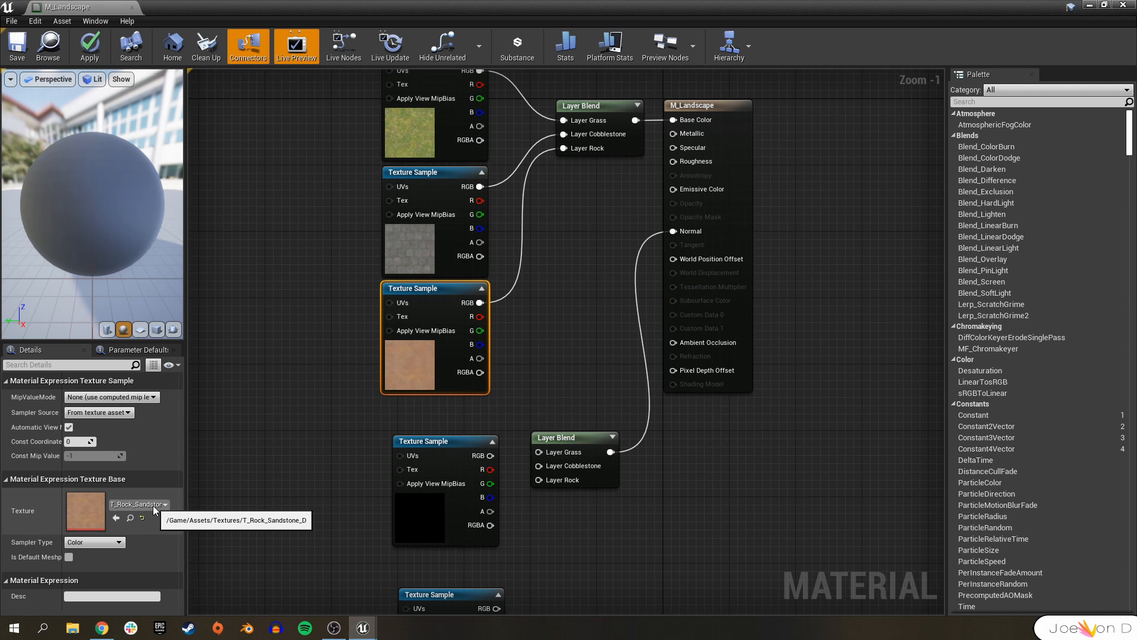
# Connect the new Texture Samples' RGB outputs to the second Layer Blend's Grass, Cobblestone and Rock inputs.
pyautogui.moveTo(330, 507); pyautogui.dragTo(283, 372, button='right')
pyautogui.moveTo(391, 305); pyautogui.dragTo(380, 294)
pyautogui.moveTo(433, 307); pyautogui.dragTo(493, 315)
pyautogui.moveTo(420, 469); pyautogui.dragTo(493, 335)
pyautogui.moveTo(412, 575); pyautogui.dragTo(492, 343)
pyautogui.moveTo(543, 515); pyautogui.dragTo(526, 418, button='right')
# Assign the T_Ground_Grass_N normal texture to the top new Texture Sample.
pyautogui.click(367, 276)
pyautogui.click(145, 506)
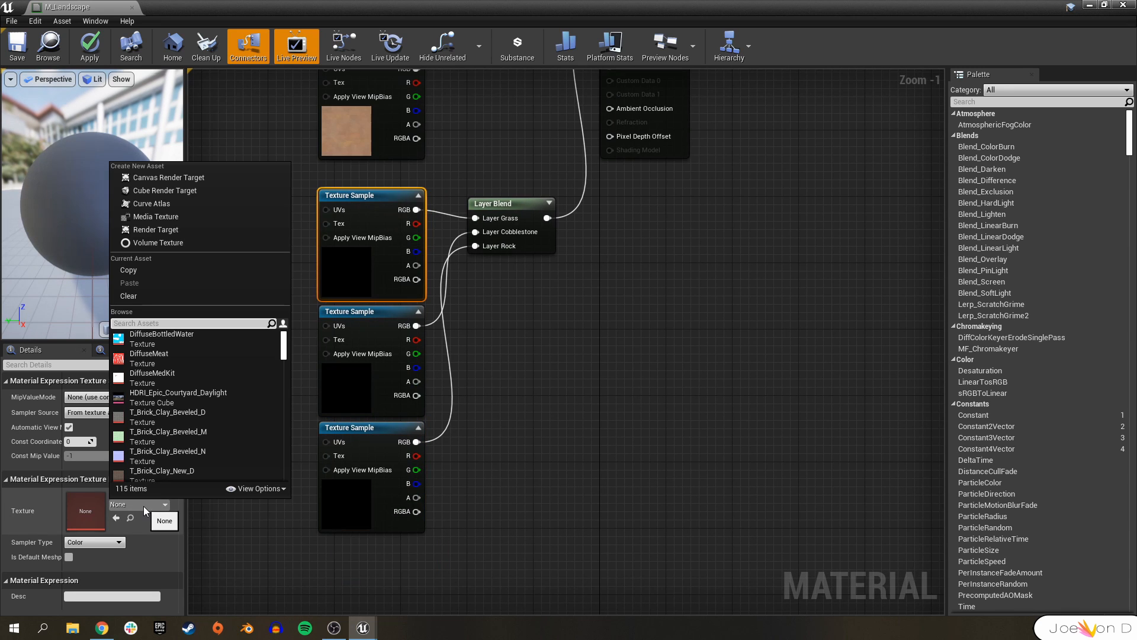
pyautogui.write('grass')
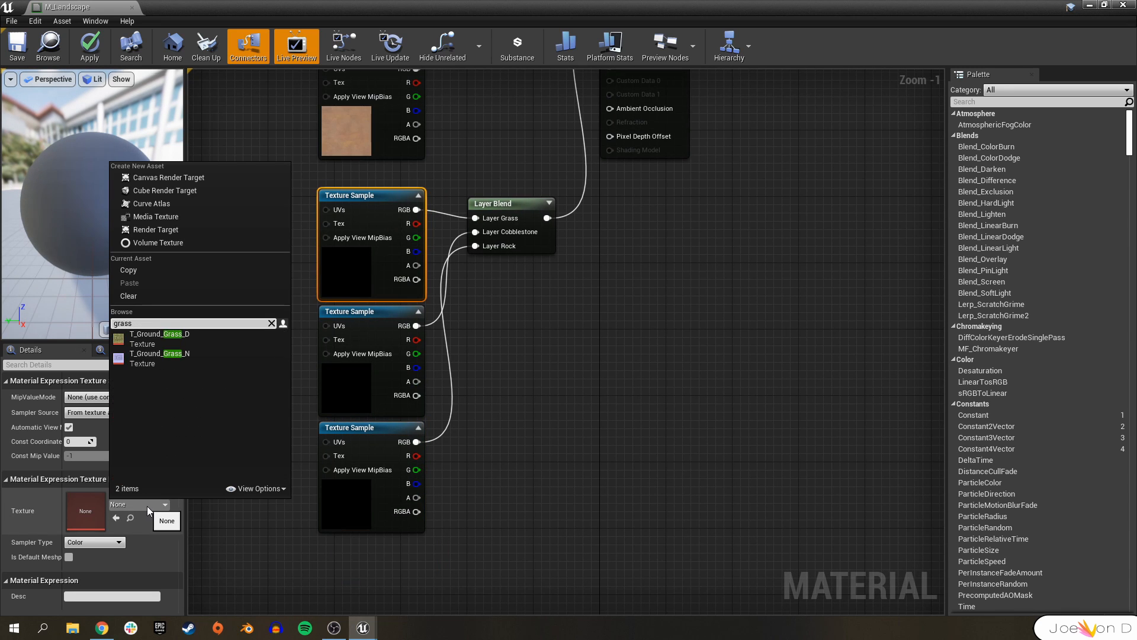
pyautogui.click(179, 357)
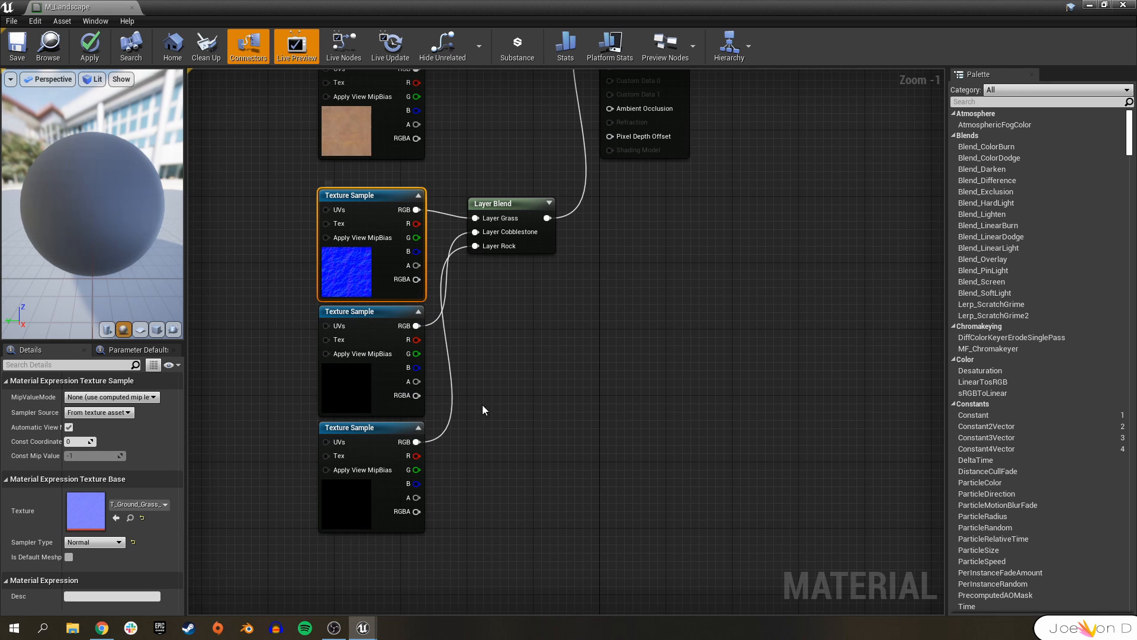
# Assign the T_CobbleStone_Smooth_N normal texture to the middle new Texture Sample.
pyautogui.click(332, 311)
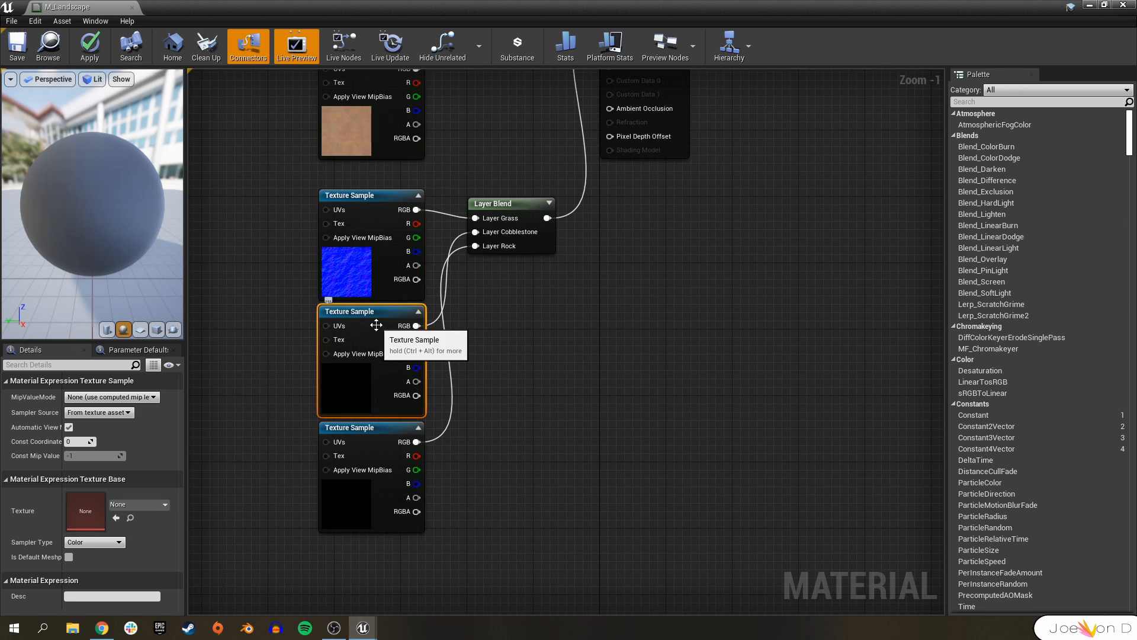
pyautogui.click(144, 506)
pyautogui.write('cobble')
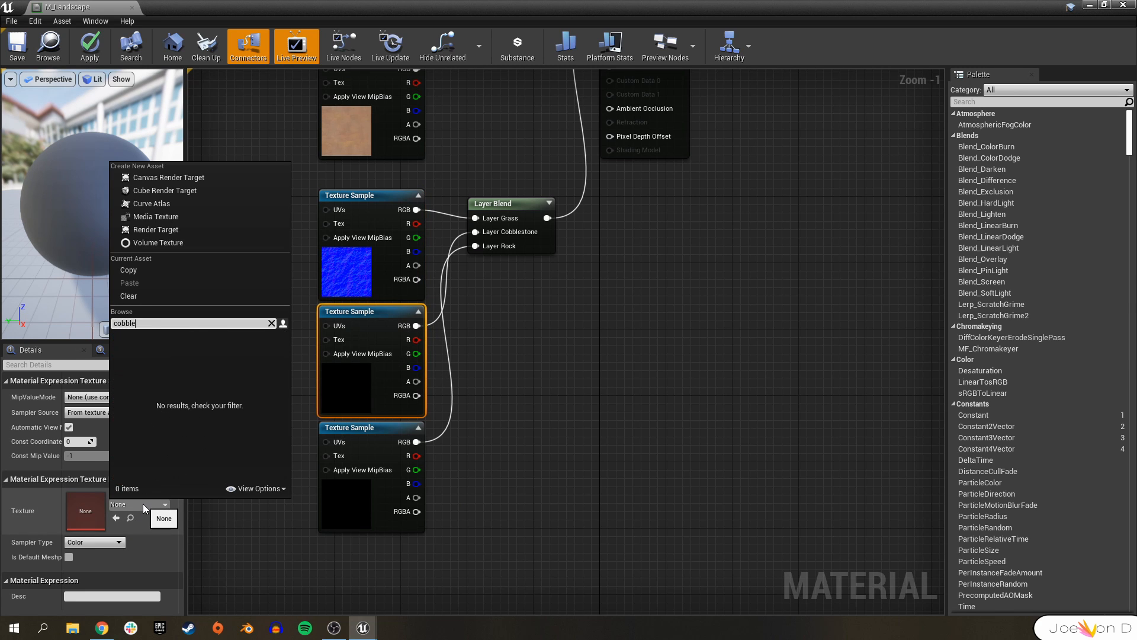
pyautogui.write('st')
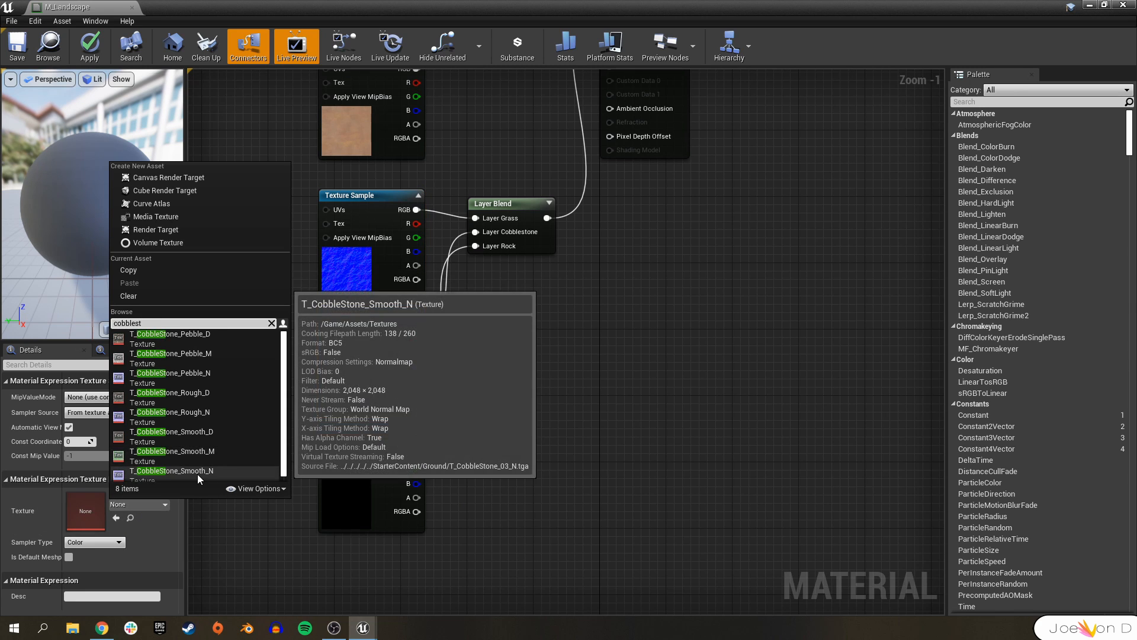
pyautogui.click(172, 472)
# Assign the T_Rock_Sandstone normal texture to the bottom new Texture Sample.
pyautogui.click(349, 427)
pyautogui.click(138, 505)
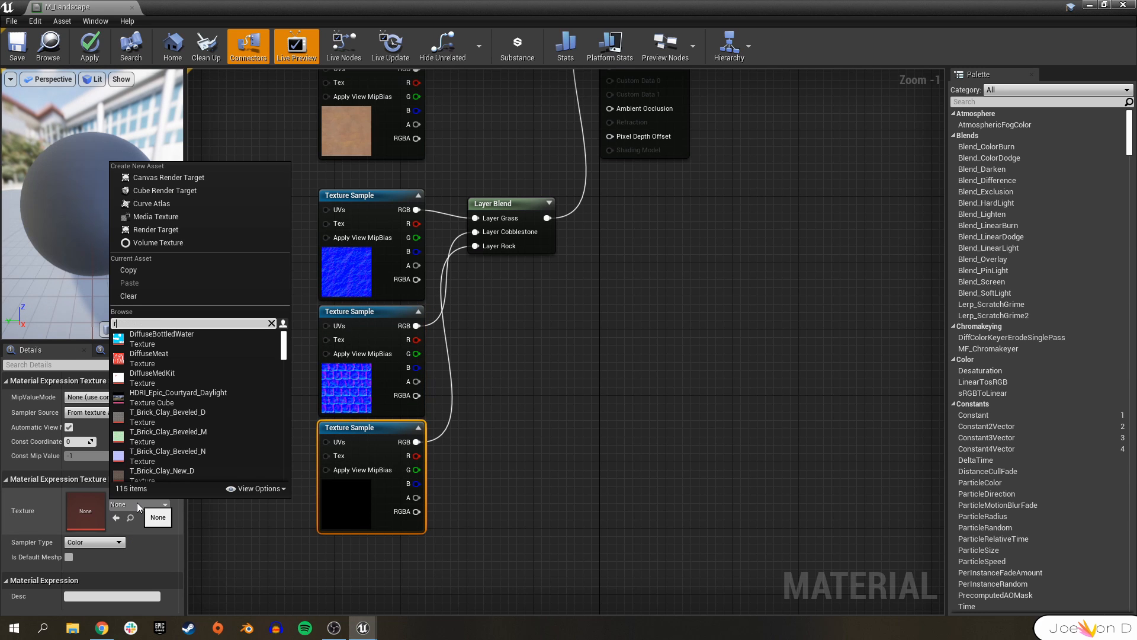
pyautogui.click(173, 476)
pyautogui.click(173, 474)
# Return to the level and set the Landscape actor's Landscape Material to M_Landscape.
pyautogui.moveTo(566, 295); pyautogui.dragTo(457, 398, button='right')
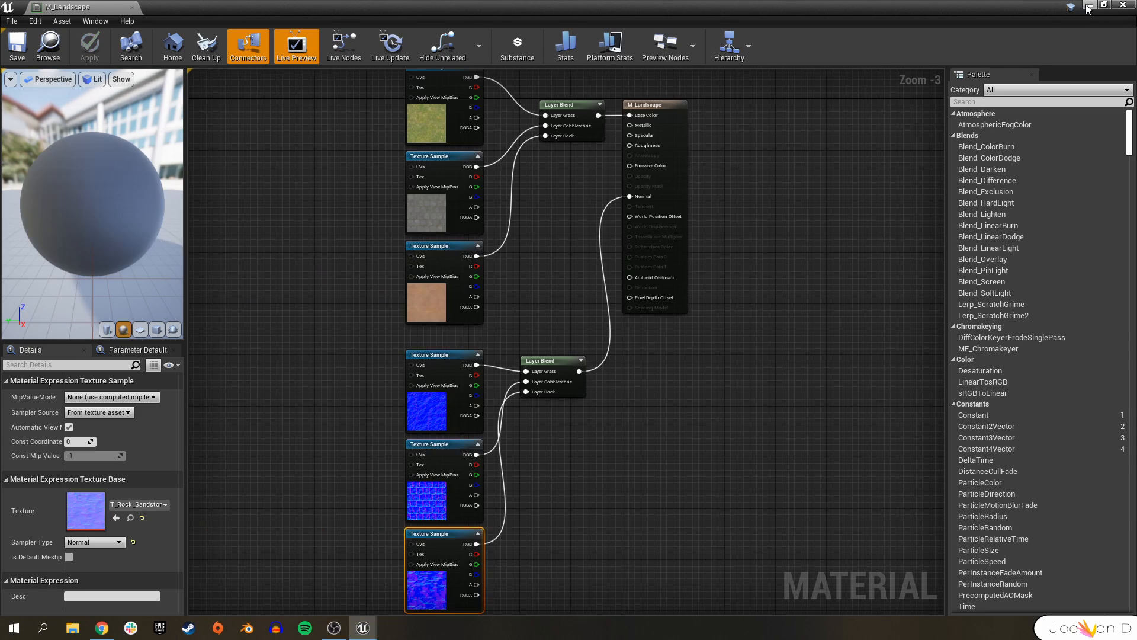
pyautogui.click(1089, 5)
pyautogui.scroll(-2, 578, 552)
pyautogui.scroll(5, 563, 559)
pyautogui.scroll(-3, 543, 542)
pyautogui.click(670, 336)
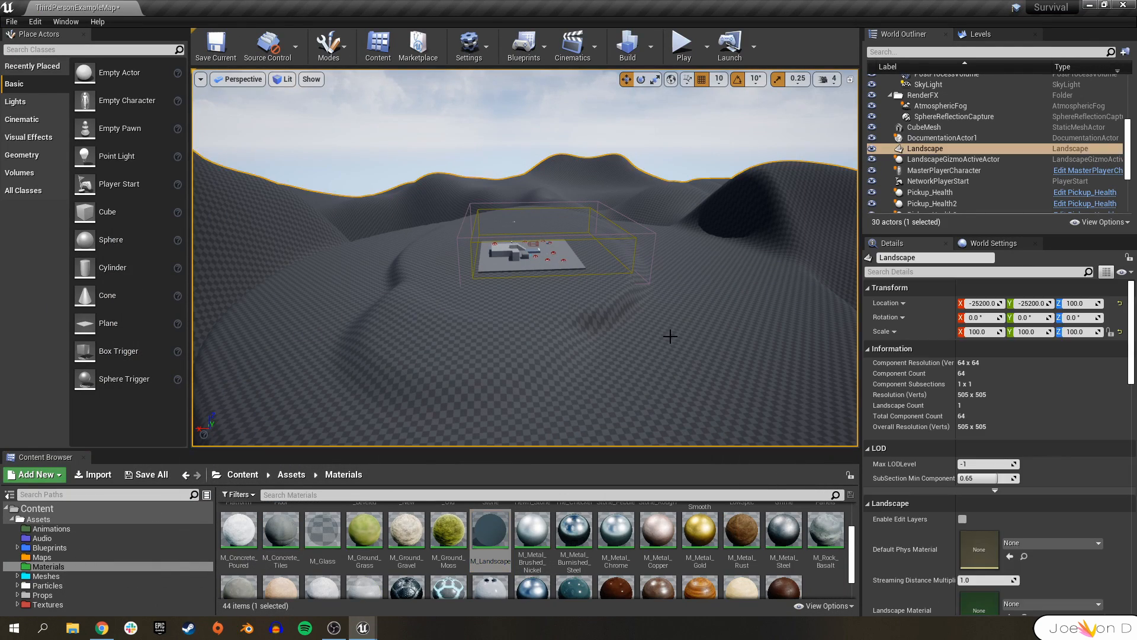
pyautogui.scroll(-3, 1016, 521)
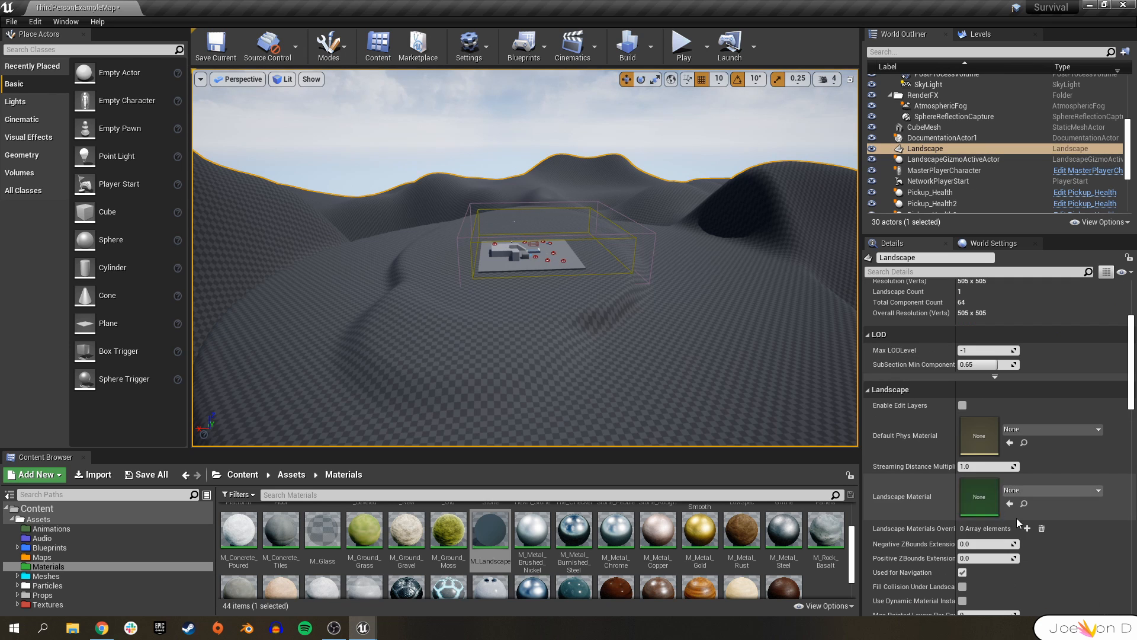
pyautogui.click(1078, 495)
pyautogui.moveTo(491, 530); pyautogui.dragTo(1076, 511)
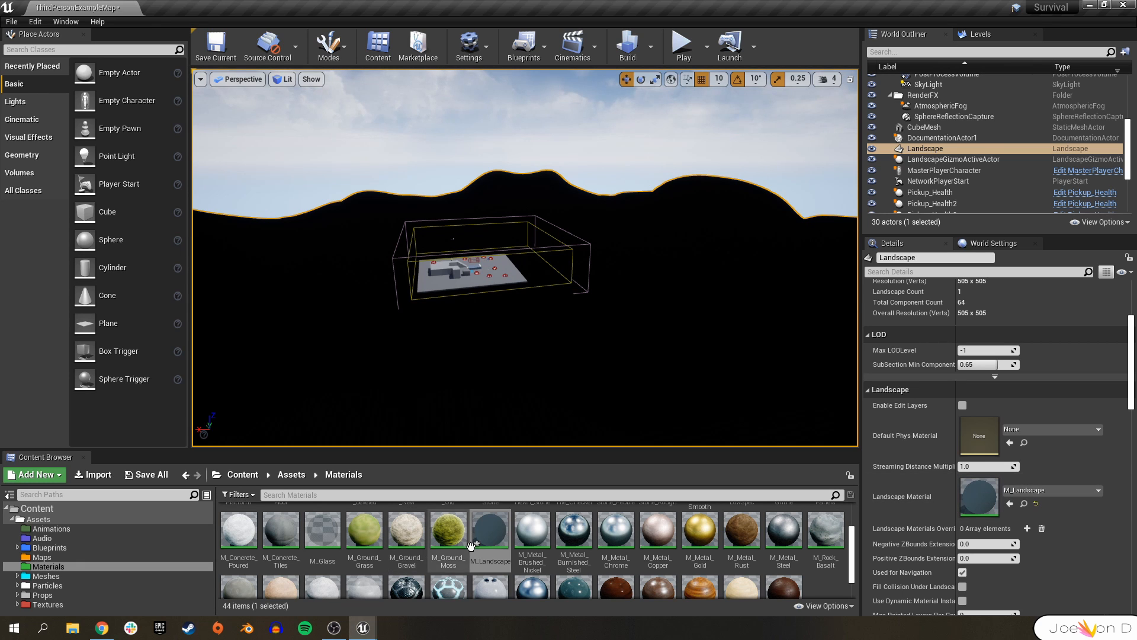
# Switch to Landscape mode's Paint tool to work with the Grass, Cobblestone and Rock layers.
pyautogui.click(428, 585)
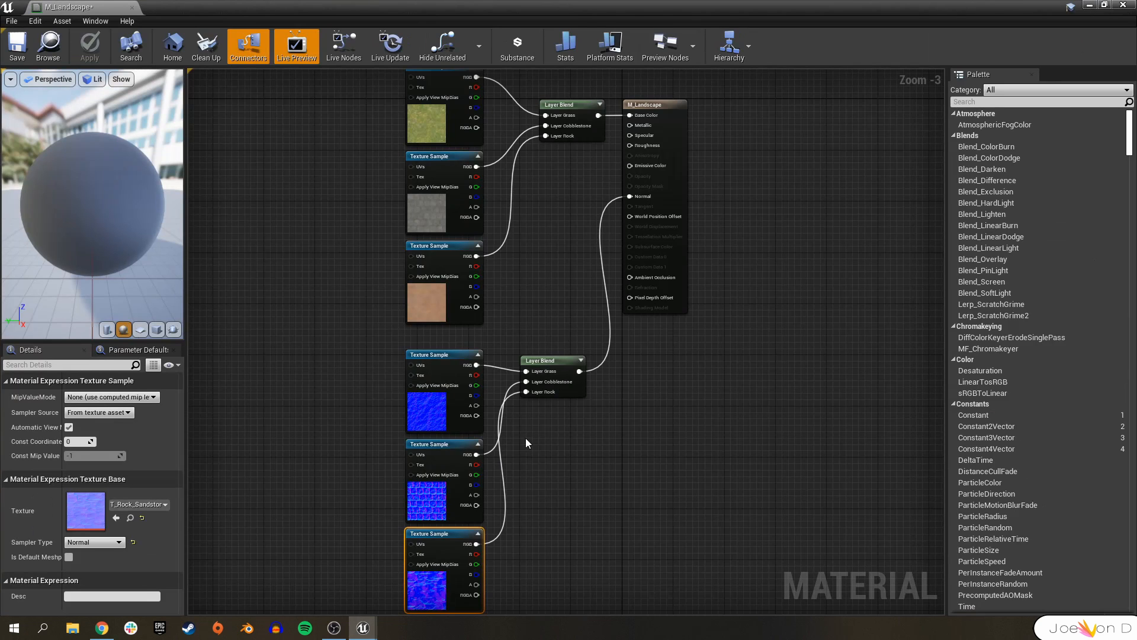
pyautogui.click(1088, 6)
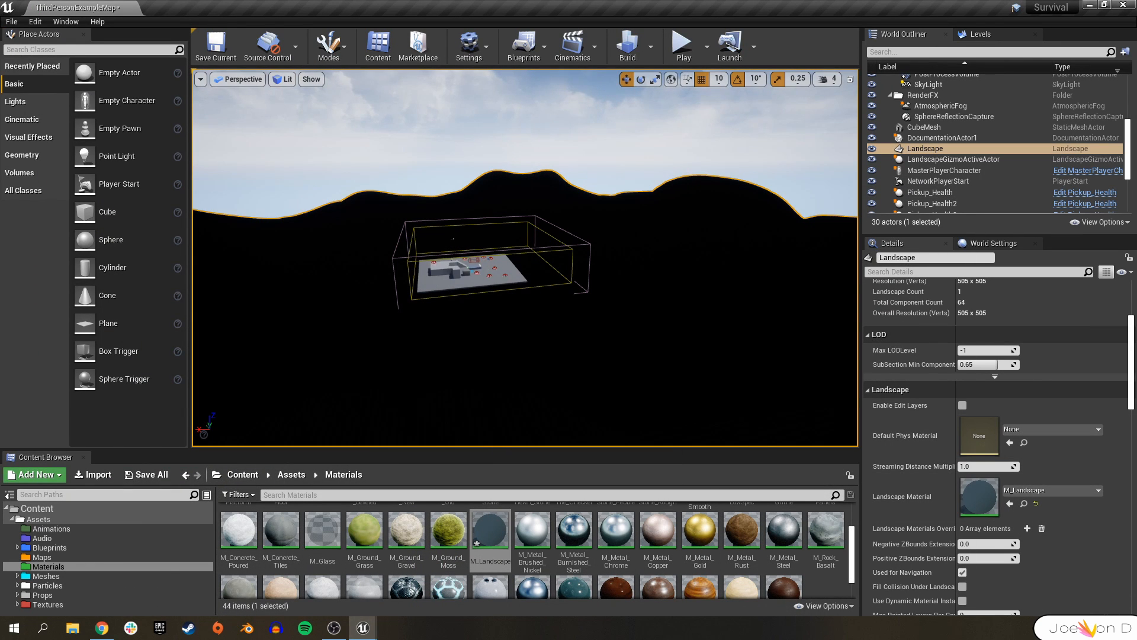
pyautogui.click(318, 43)
pyautogui.click(358, 96)
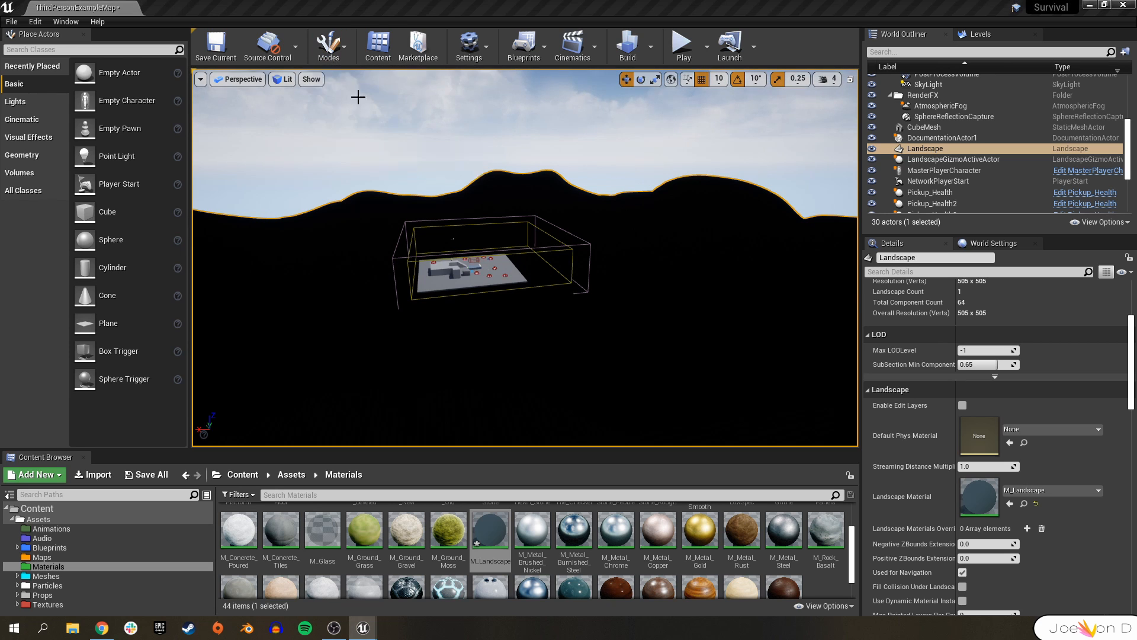
pyautogui.click(294, 74)
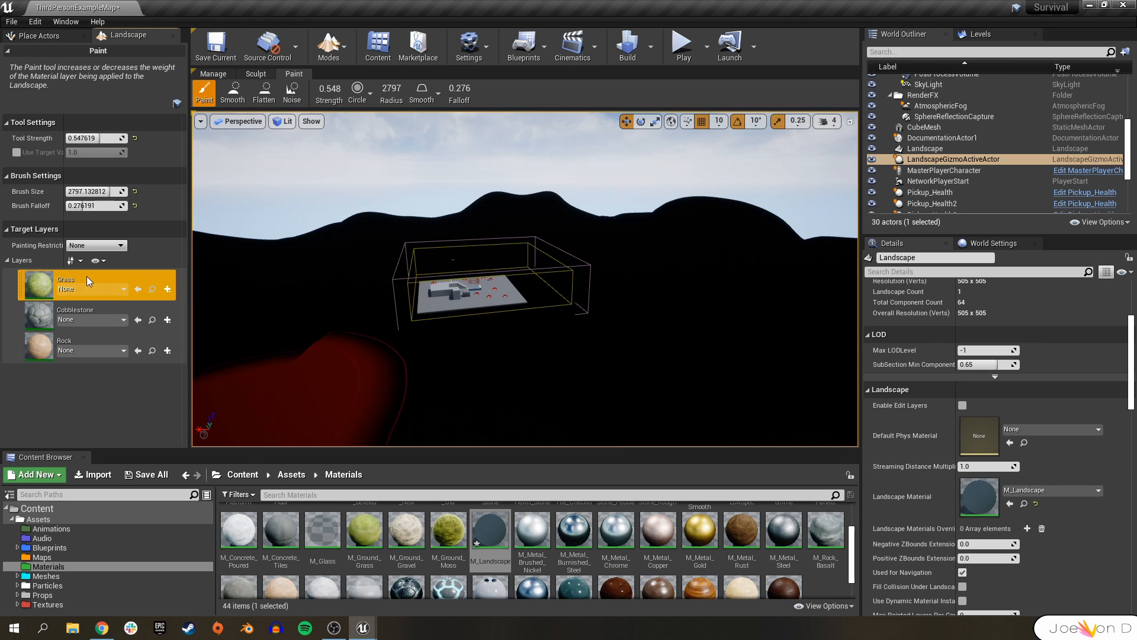
# Create a weight-blended layer info for the Grass layer in the default shared-assets folder.
pyautogui.click(515, 370)
pyautogui.click(708, 264)
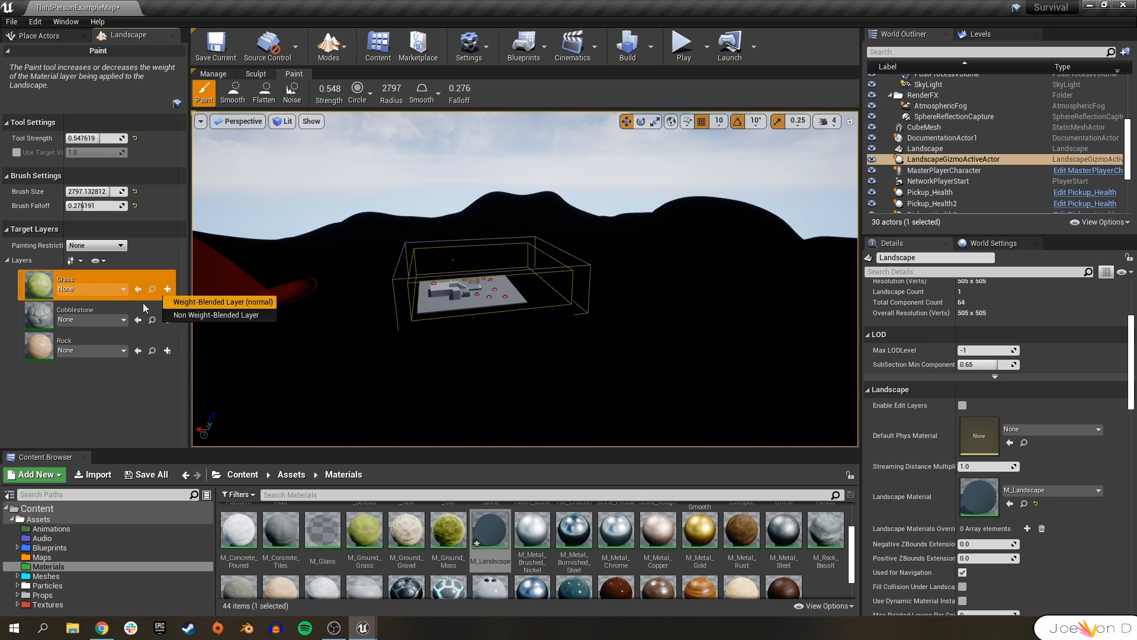
pyautogui.click(243, 301)
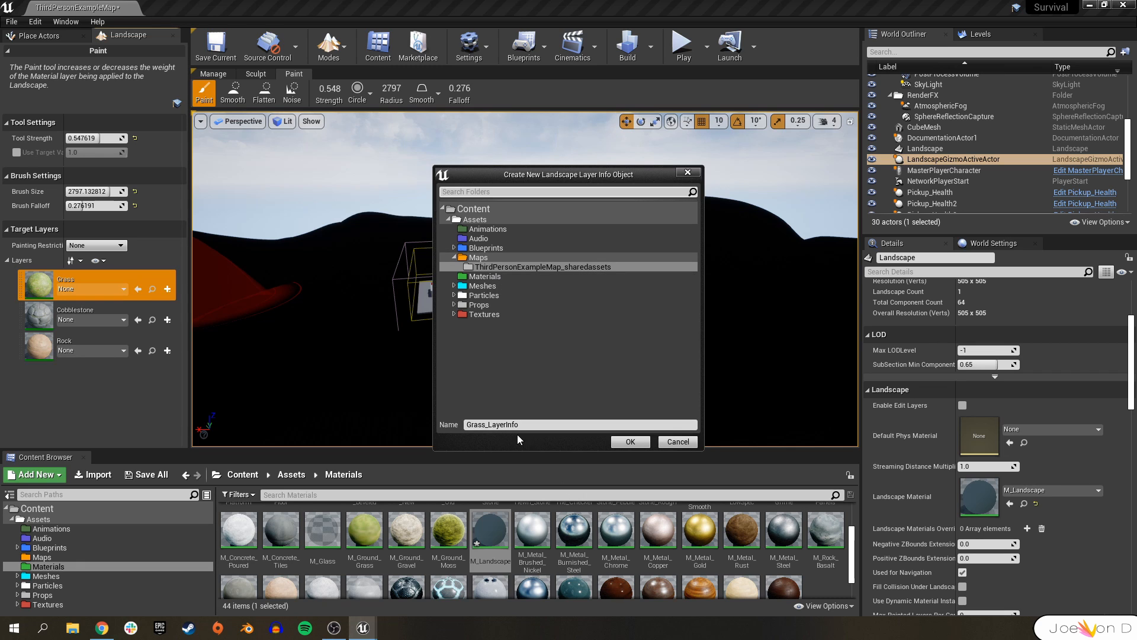
pyautogui.click(645, 445)
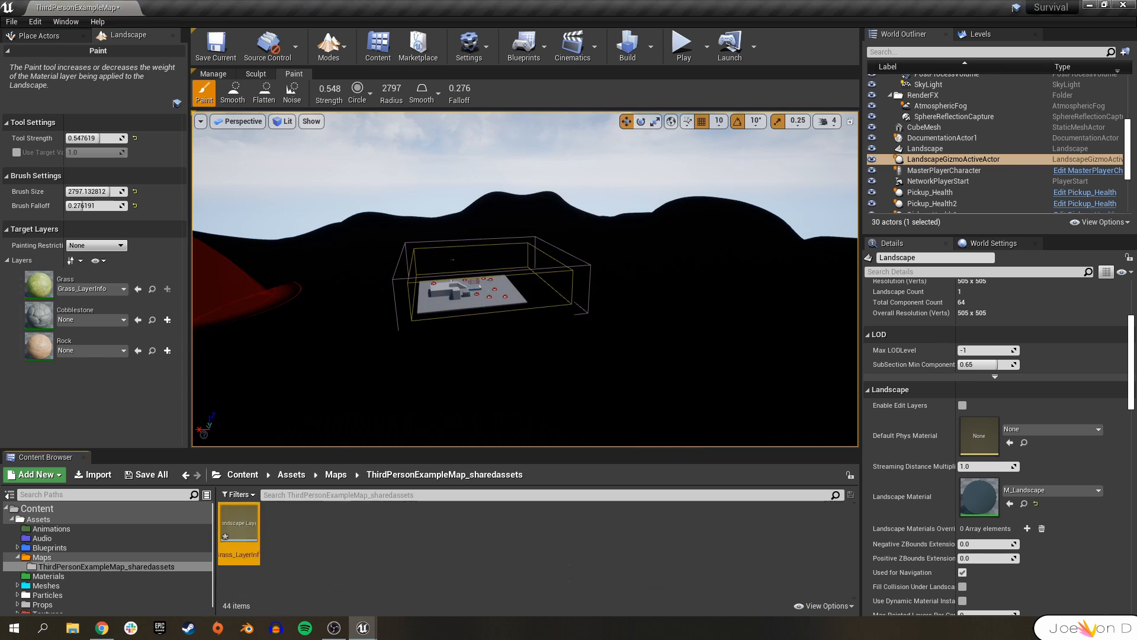
# Create a weight-blended layer info for the Cobblestone layer.
pyautogui.click(168, 320)
pyautogui.click(213, 334)
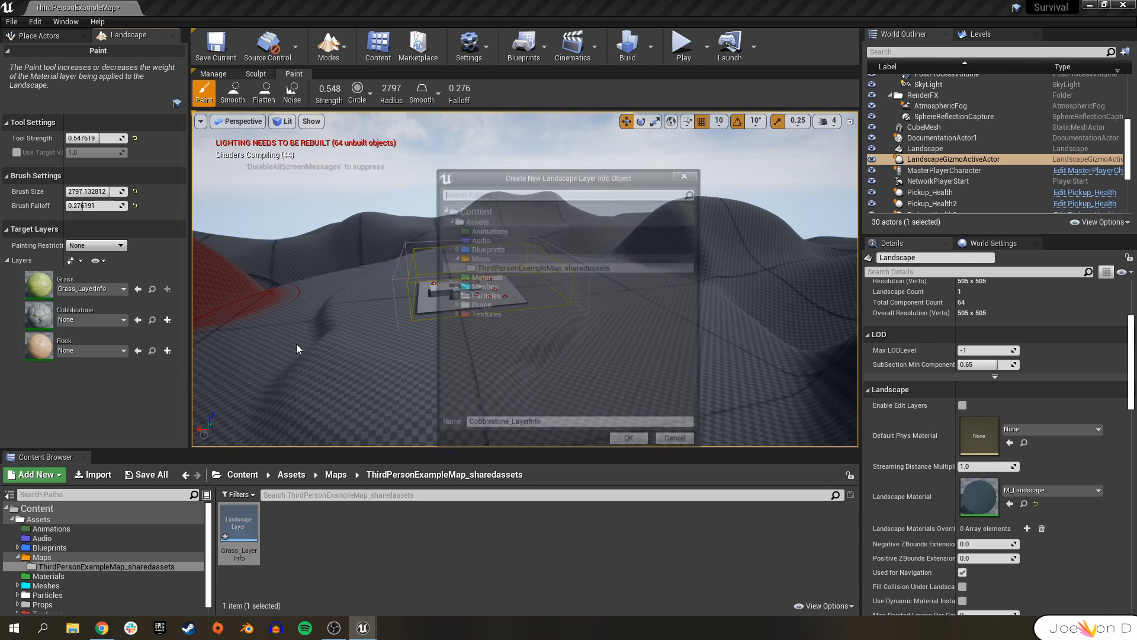
pyautogui.click(632, 444)
# Create a weight-blended layer info for the Rock layer.
pyautogui.click(167, 350)
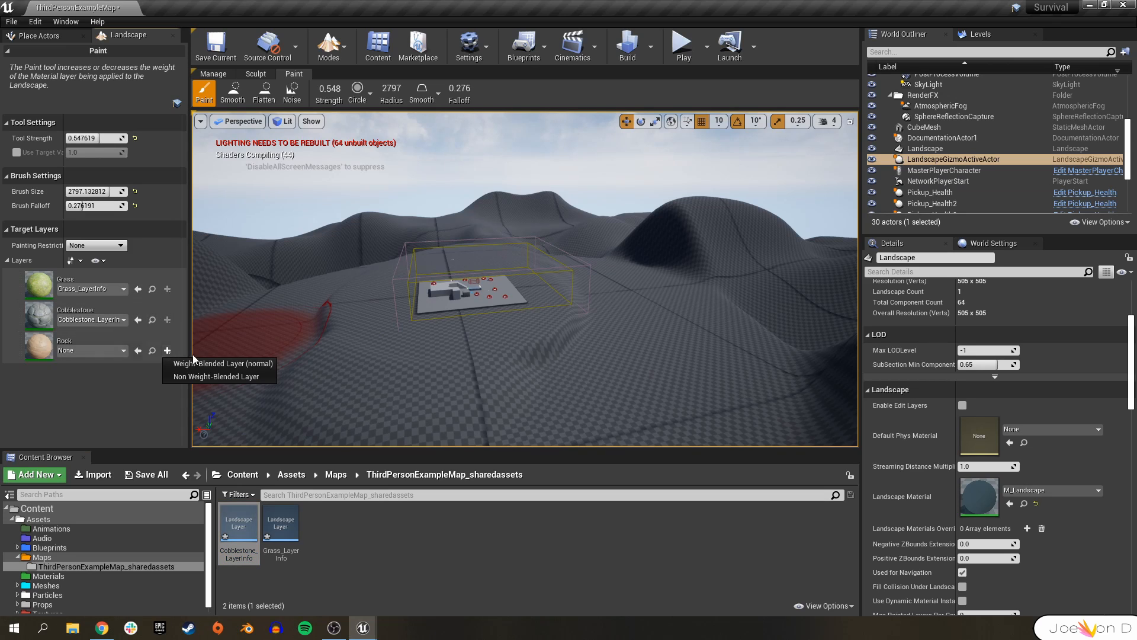
pyautogui.click(213, 363)
pyautogui.click(633, 445)
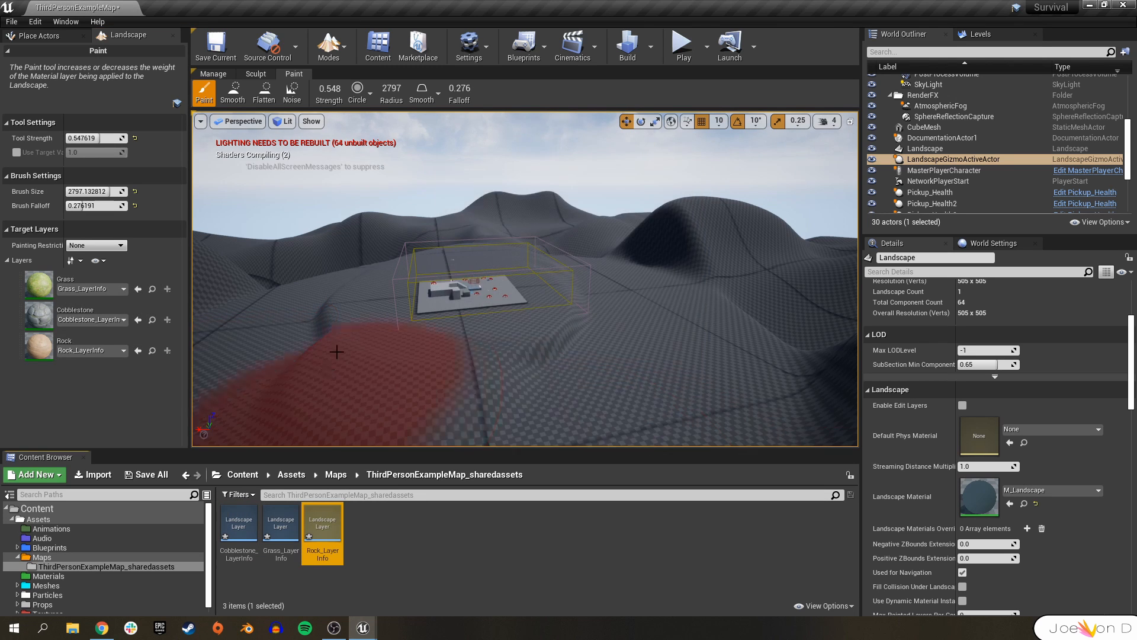
# Paint the Grass layer across the landscape.
pyautogui.moveTo(623, 296)
pyautogui.mouseDown(button='right')
pyautogui.moveTo(510, 302)
pyautogui.moveTo(521, 344)
pyautogui.moveTo(557, 355)
pyautogui.moveTo(628, 349)
pyautogui.moveTo(658, 367)
pyautogui.moveTo(640, 373)
pyautogui.moveTo(604, 349)
pyautogui.moveTo(583, 356)
pyautogui.moveTo(593, 379)
pyautogui.moveTo(669, 349)
pyautogui.moveTo(652, 364)
pyautogui.moveTo(568, 362)
pyautogui.moveTo(565, 340)
pyautogui.moveTo(567, 360)
pyautogui.moveTo(593, 331)
pyautogui.moveTo(579, 334)
pyautogui.mouseUp(button='right')
pyautogui.click(89, 279)
pyautogui.moveTo(414, 266)
pyautogui.mouseDown(button='right')
pyautogui.moveTo(423, 308)
pyautogui.moveTo(492, 322)
pyautogui.moveTo(468, 320)
pyautogui.mouseUp(button='right')
# Paint a patch of the Cobblestone layer near the play area.
pyautogui.click(89, 311)
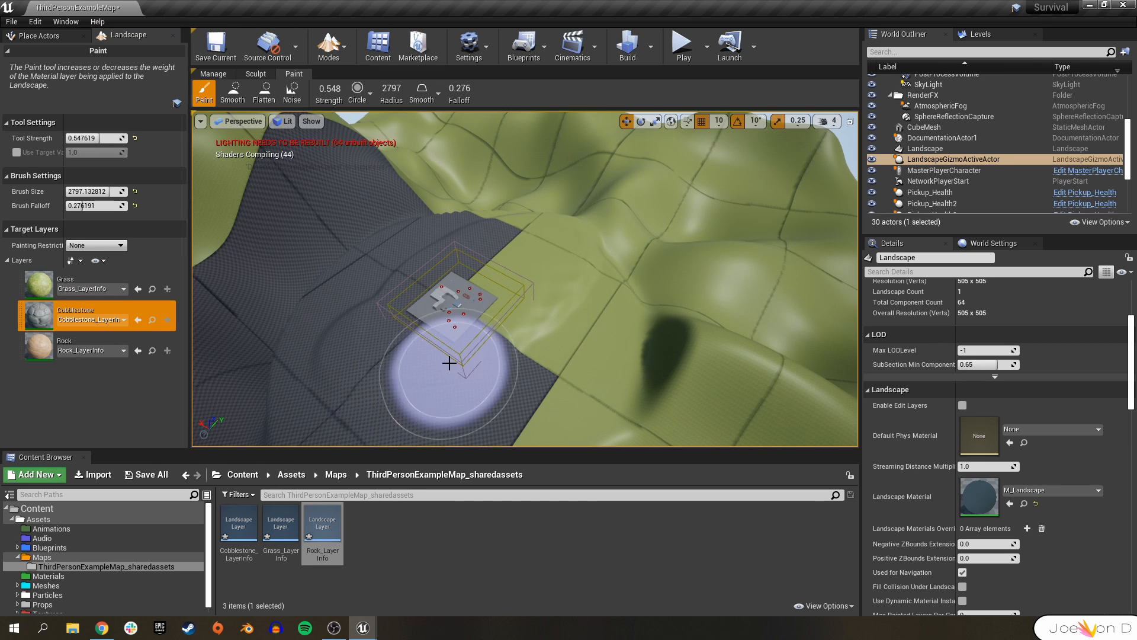
pyautogui.moveTo(449, 362); pyautogui.dragTo(442, 364, button='right')
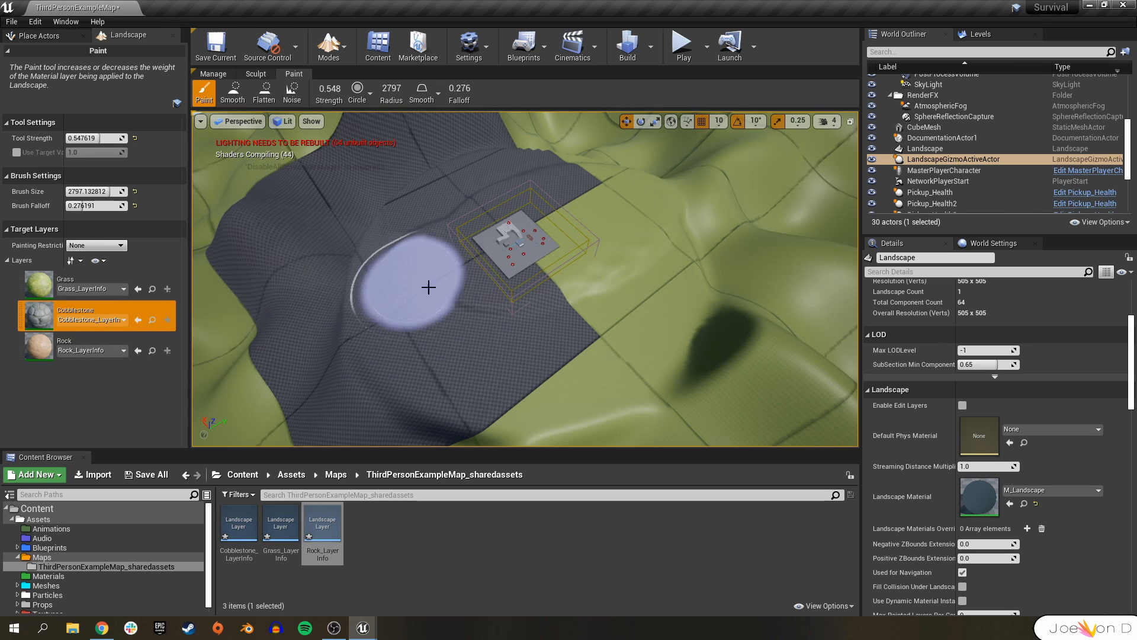
# Paint the Rock layer over one of the hills on the landscape.
pyautogui.click(77, 343)
pyautogui.moveTo(528, 349)
pyautogui.mouseDown()
pyautogui.moveTo(570, 406)
pyautogui.moveTo(558, 398)
pyautogui.moveTo(627, 376)
pyautogui.mouseUp()
pyautogui.moveTo(632, 340)
pyautogui.mouseDown(button='right')
pyautogui.moveTo(722, 308)
pyautogui.moveTo(731, 338)
pyautogui.mouseUp(button='right')
pyautogui.press('w')
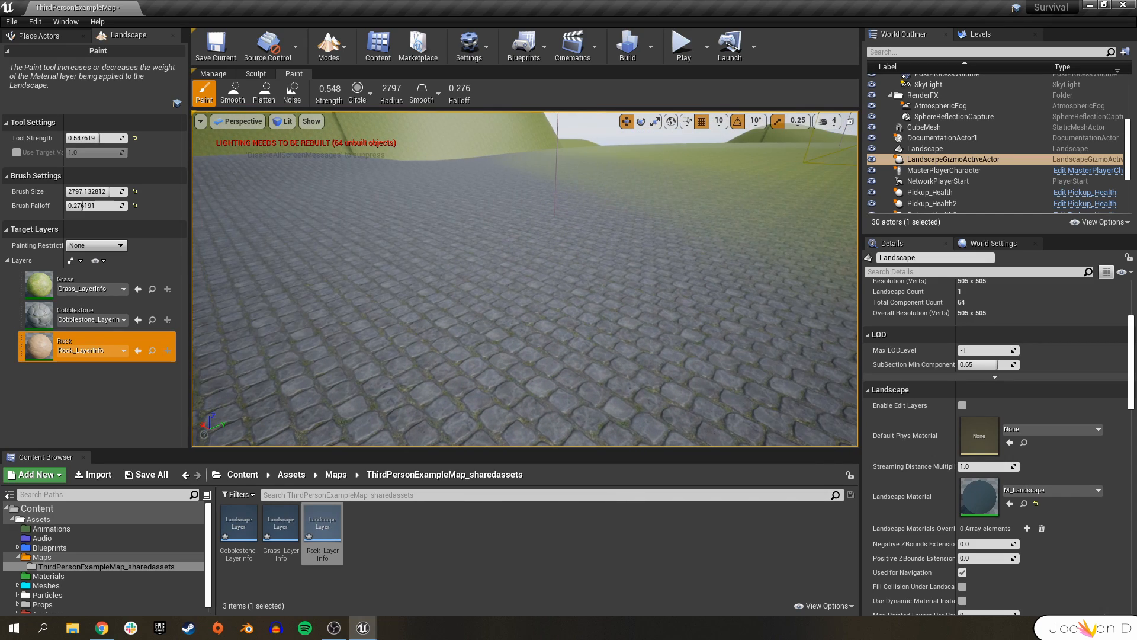
pyautogui.moveTo(525, 278); pyautogui.dragTo(705, 287, button='right')
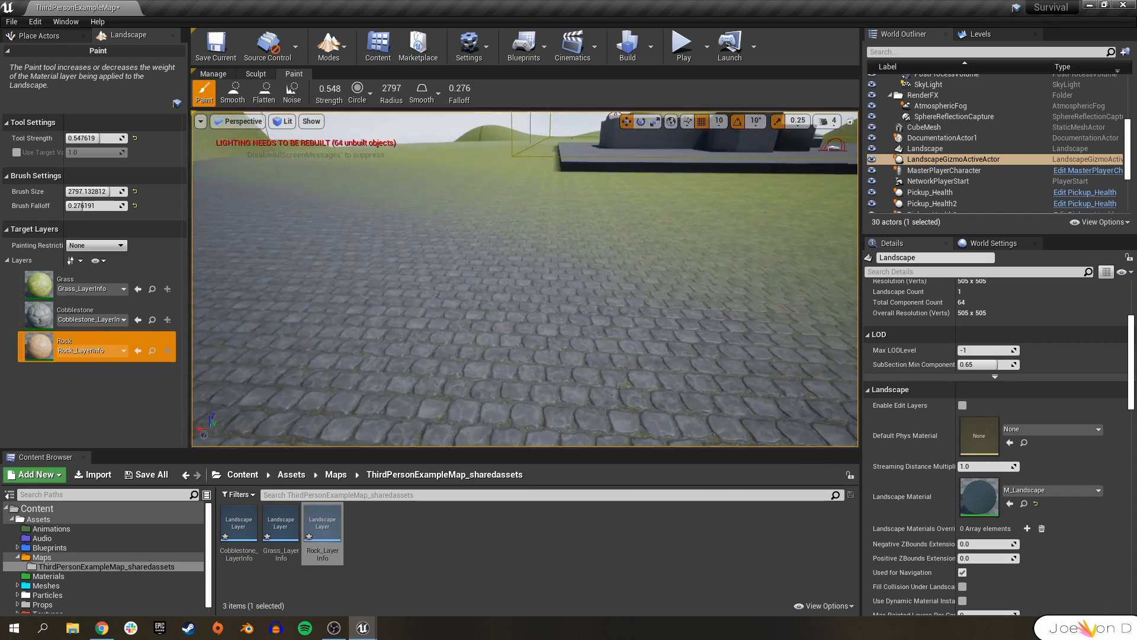
pyautogui.moveTo(525, 278); pyautogui.dragTo(551, 266, button='right')
# Place a Box brush from the Geometry category onto the landscape.
pyautogui.click(329, 48)
pyautogui.click(354, 79)
pyautogui.moveTo(538, 368); pyautogui.dragTo(645, 349, button='right')
pyautogui.click(22, 154)
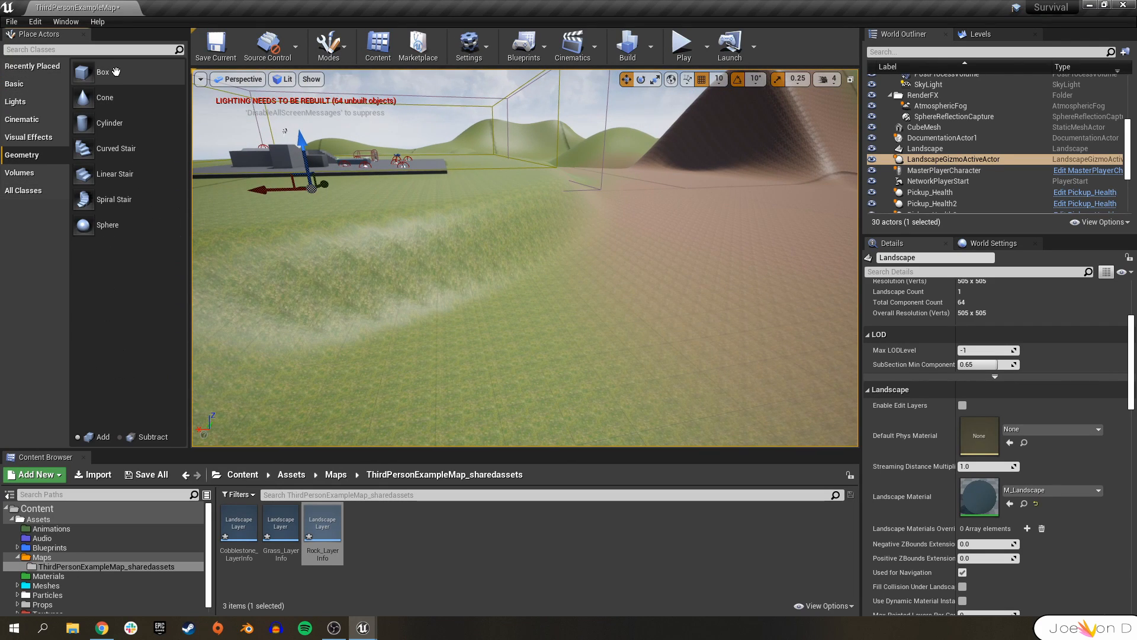
pyautogui.moveTo(98, 71)
pyautogui.mouseDown()
pyautogui.moveTo(545, 276)
pyautogui.moveTo(646, 349)
pyautogui.mouseUp()
# Set the Box brush's X, Y and Z sizes to 1000.
pyautogui.press('w')
pyautogui.moveTo(645, 349)
pyautogui.mouseDown(button='right')
pyautogui.moveTo(692, 350)
pyautogui.moveTo(705, 373)
pyautogui.moveTo(701, 349)
pyautogui.mouseUp(button='right')
pyautogui.press('s')
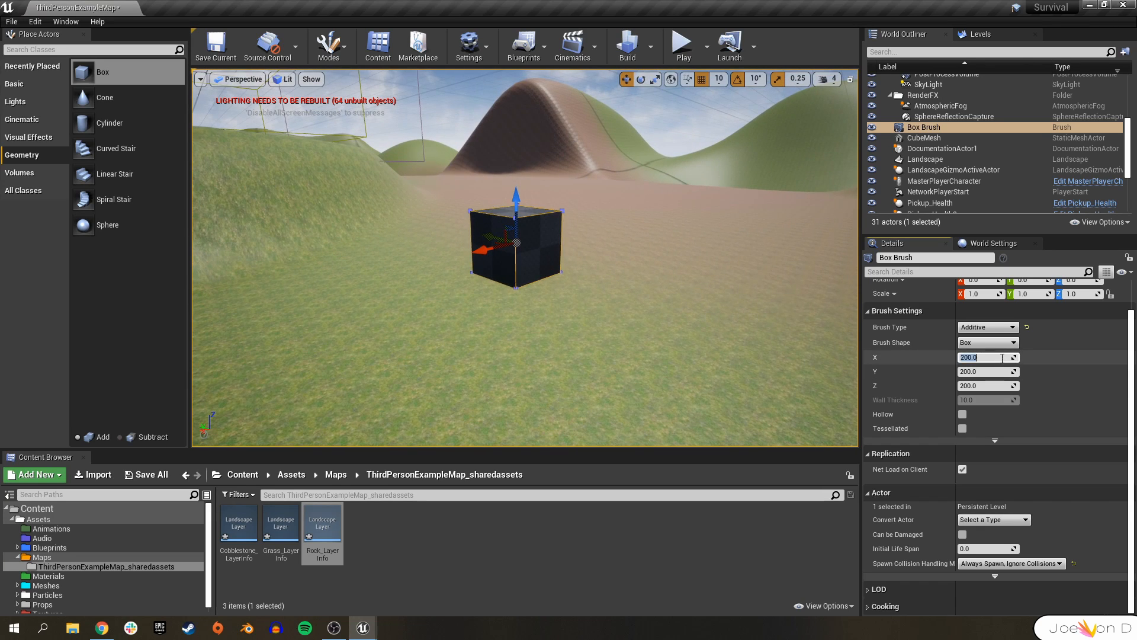
pyautogui.press('Tab')
pyautogui.write('1000')
pyautogui.press('Tab')
pyautogui.write('1')
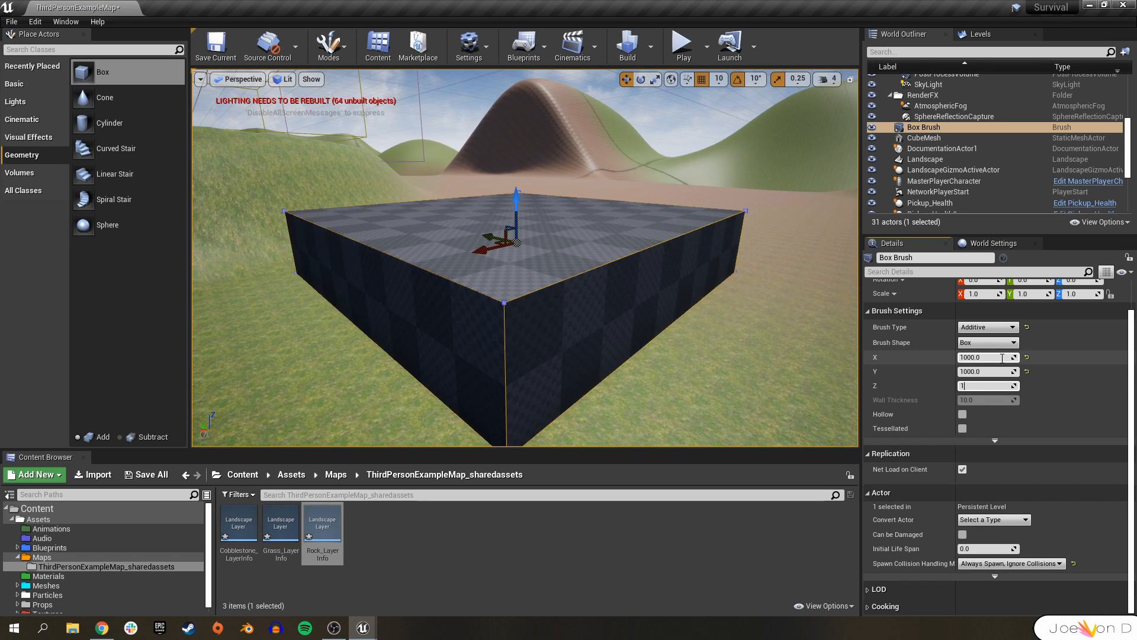
pyautogui.press('Return')
# Apply the M_CobbleStone_Pebble material to the box brush.
pyautogui.press('s')
pyautogui.moveTo(569, 284); pyautogui.dragTo(583, 255, button='right')
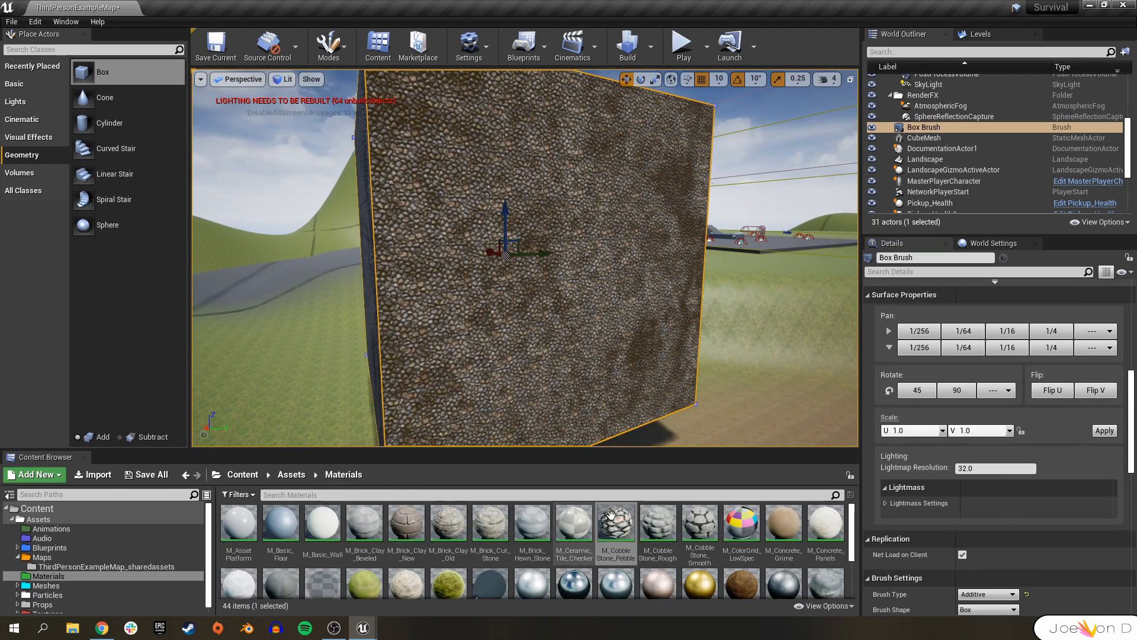
pyautogui.moveTo(611, 515); pyautogui.dragTo(519, 289)
pyautogui.moveTo(519, 289)
pyautogui.mouseDown(button='right')
pyautogui.moveTo(530, 255)
pyautogui.moveTo(533, 291)
pyautogui.moveTo(524, 283)
pyautogui.mouseUp(button='right')
pyautogui.press('w')
pyautogui.press('s')
pyautogui.press('w')
pyautogui.moveTo(528, 243); pyautogui.dragTo(503, 242, button='right')
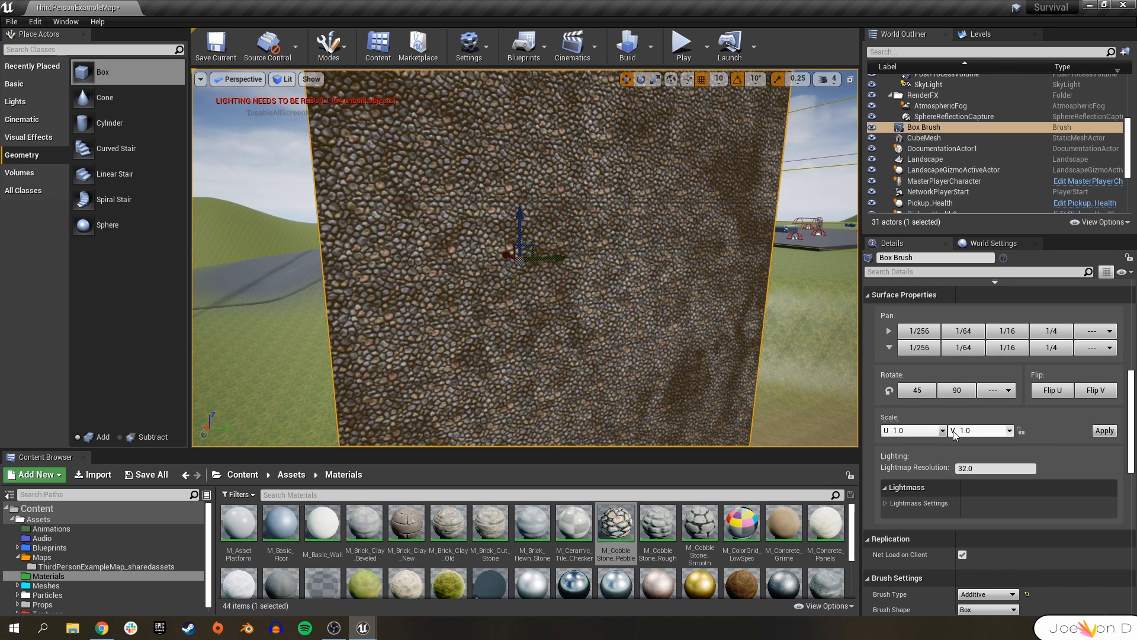
# Set the box surface's U and V scale to 8.0 and apply it.
pyautogui.moveTo(699, 332); pyautogui.dragTo(661, 340, button='right')
pyautogui.press('s')
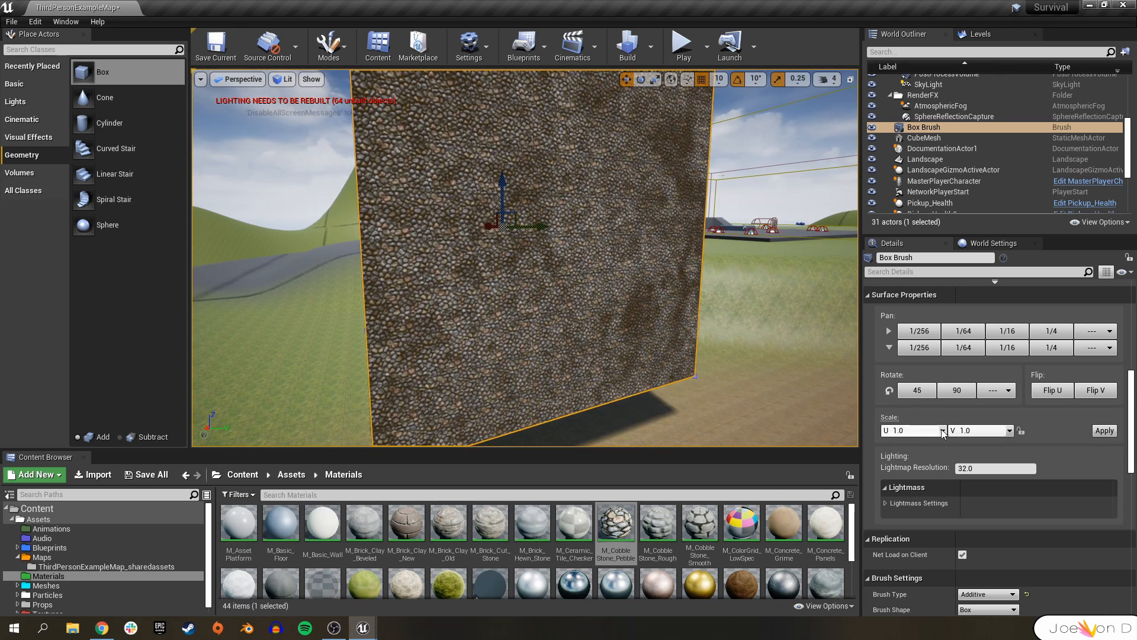
pyautogui.click(1009, 431)
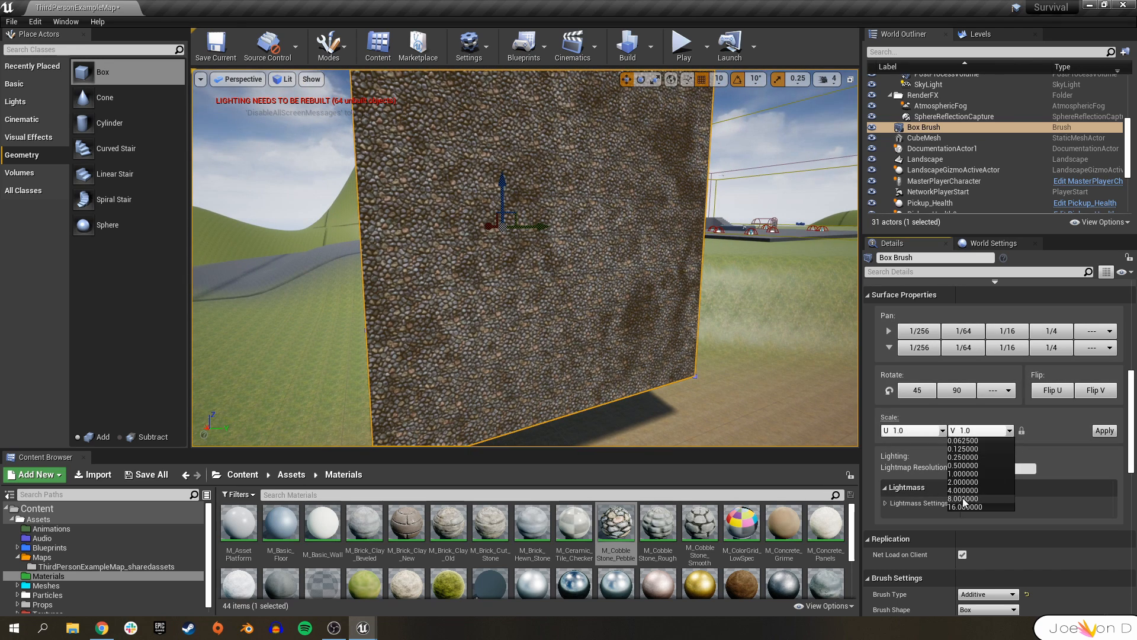
pyautogui.click(963, 499)
pyautogui.click(1104, 431)
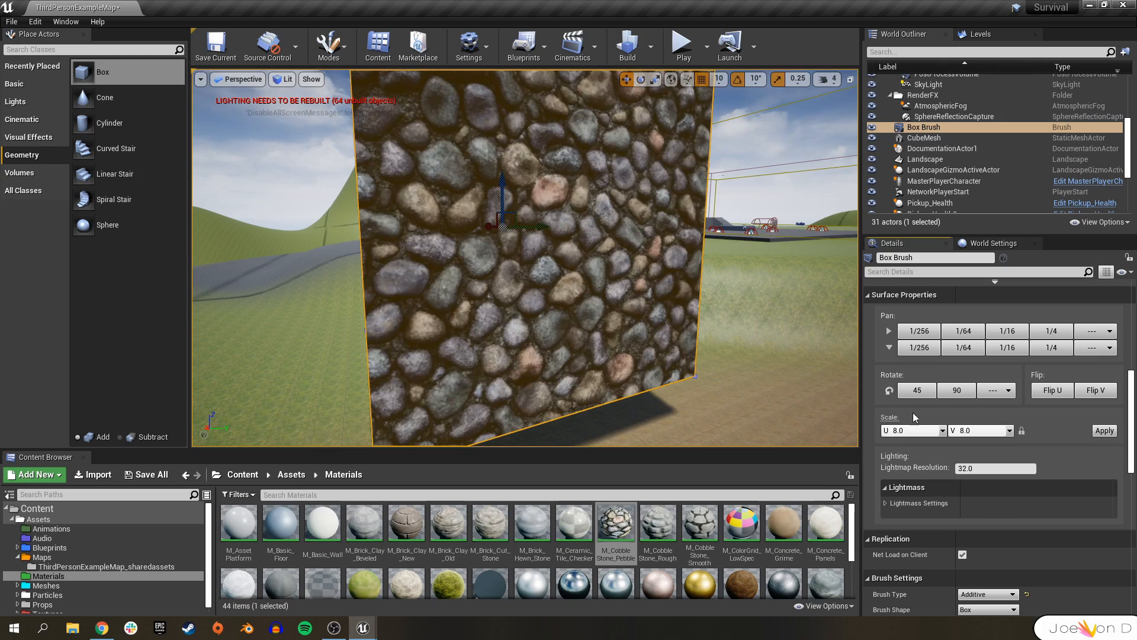
# Inspect the textured box and the painted landscape from several angles.
pyautogui.scroll(2, 524, 257)
pyautogui.moveTo(524, 258); pyautogui.dragTo(550, 242, button='right')
pyautogui.moveTo(583, 296); pyautogui.dragTo(573, 318, button='right')
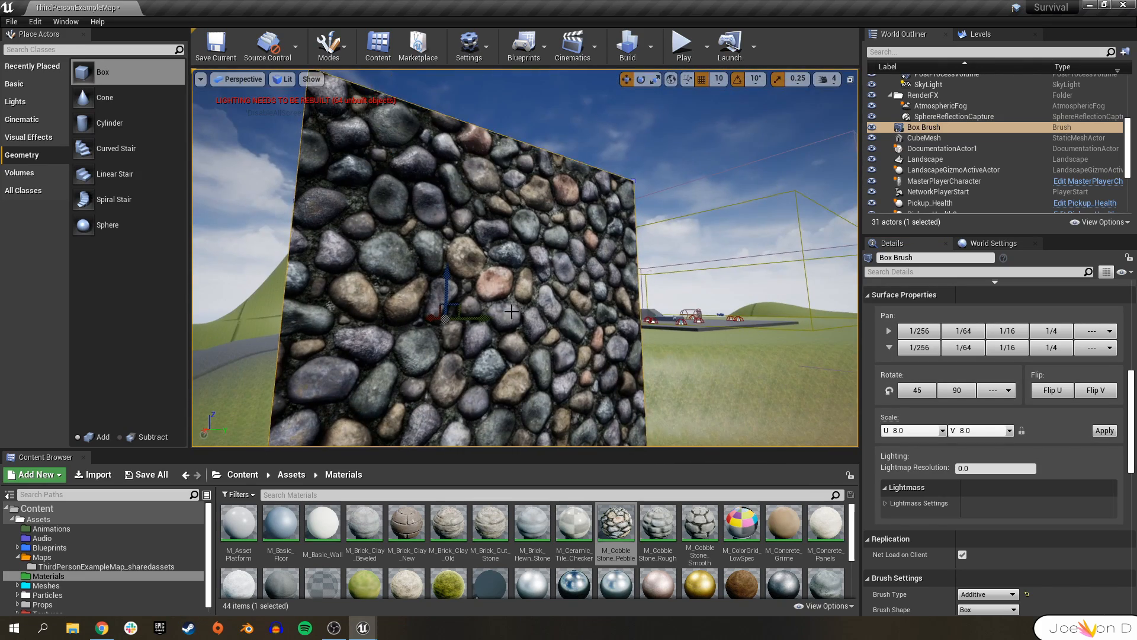
pyautogui.moveTo(563, 271); pyautogui.dragTo(595, 244, button='right')
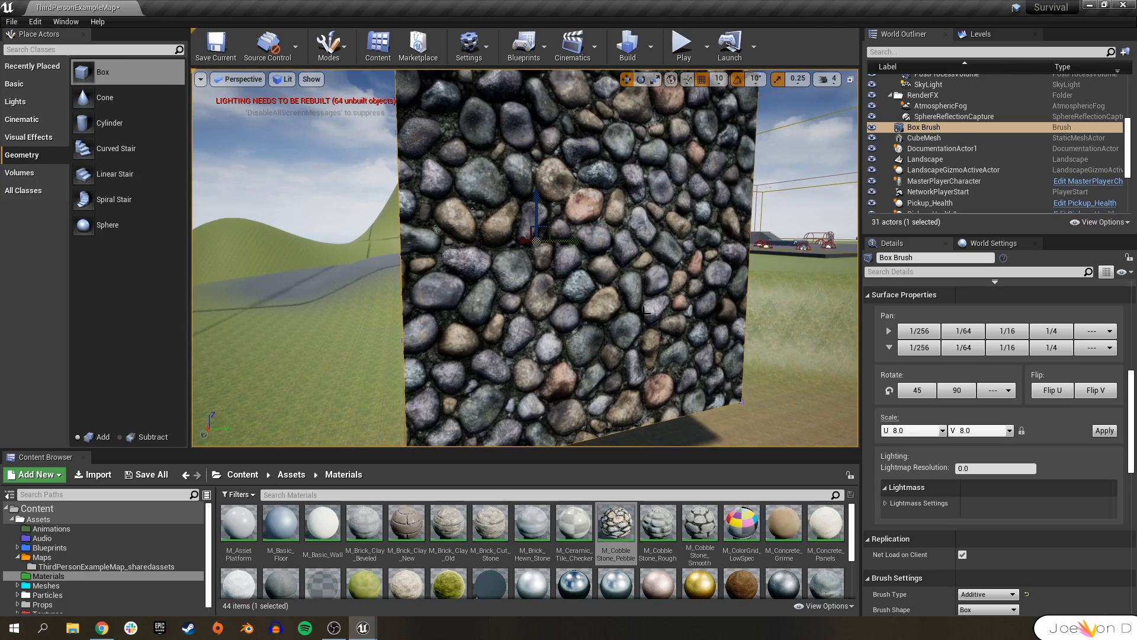
pyautogui.moveTo(652, 206); pyautogui.dragTo(726, 228, button='right')
pyautogui.moveTo(498, 284); pyautogui.dragTo(604, 266, button='right')
pyautogui.moveTo(556, 331); pyautogui.dragTo(426, 308, button='right')
pyautogui.moveTo(643, 331); pyautogui.dragTo(714, 341, button='right')
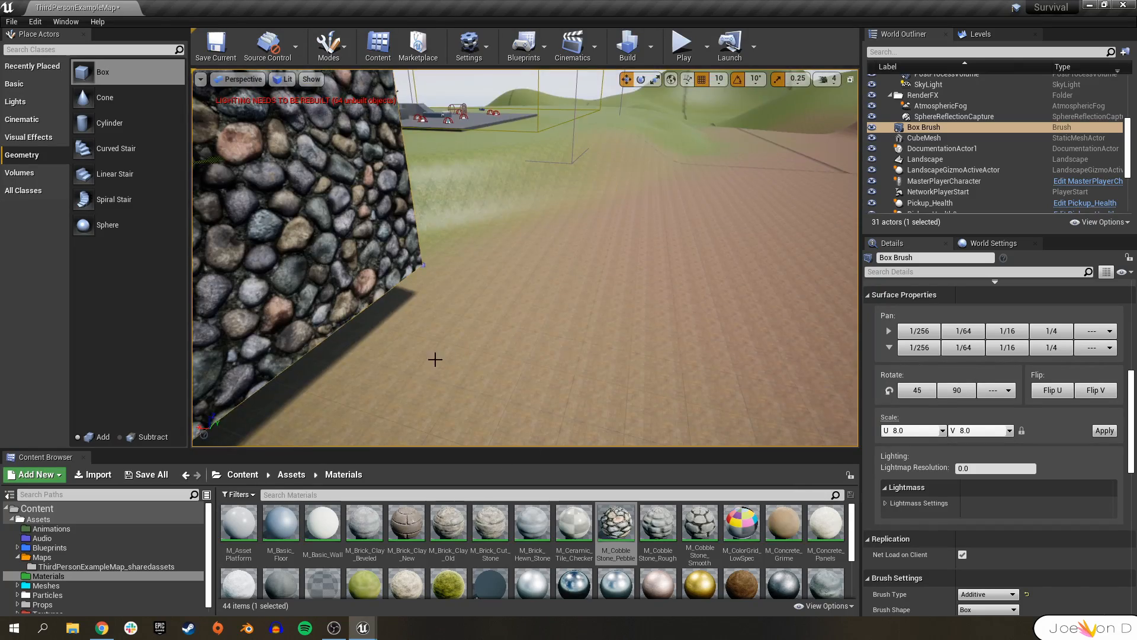
pyautogui.moveTo(518, 346); pyautogui.dragTo(447, 299, button='right')
pyautogui.click(479, 255)
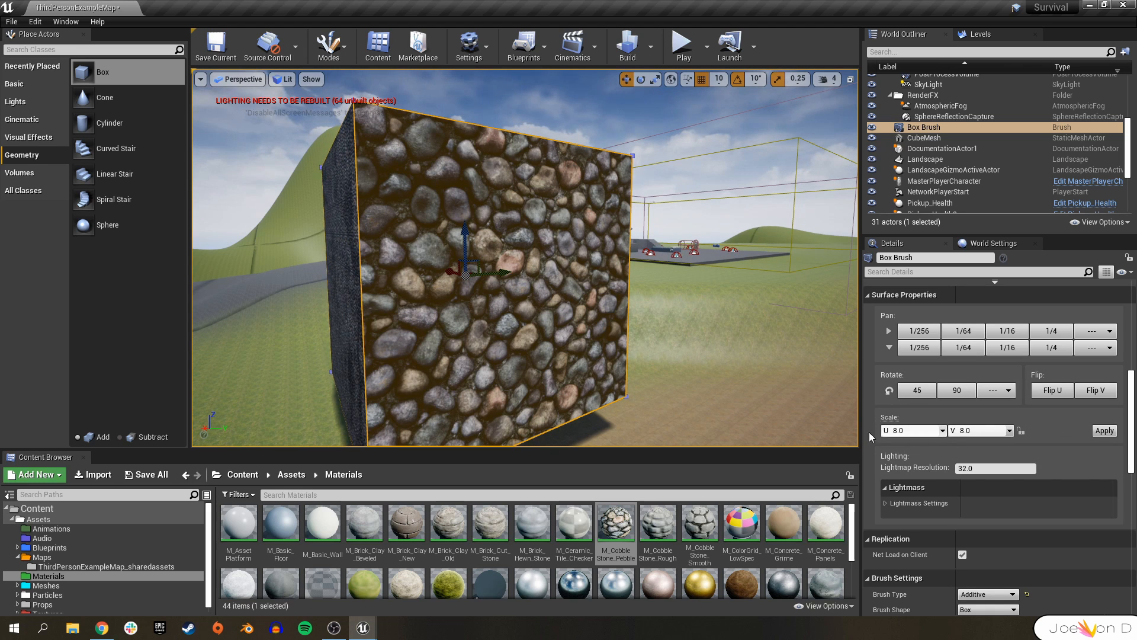
pyautogui.moveTo(615, 344); pyautogui.dragTo(607, 350, button='right')
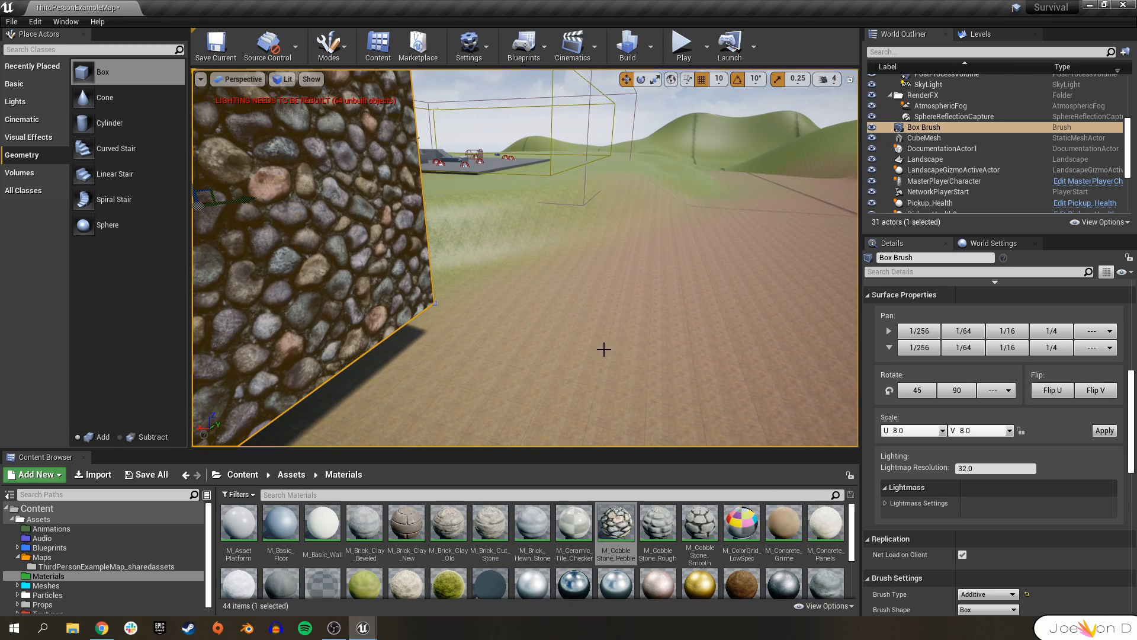
# Add a TextureCoordinate node to the M_Landscape material graph.
pyautogui.click(370, 624)
pyautogui.click(416, 576)
pyautogui.rightClick(473, 256)
pyautogui.write('texcoor')
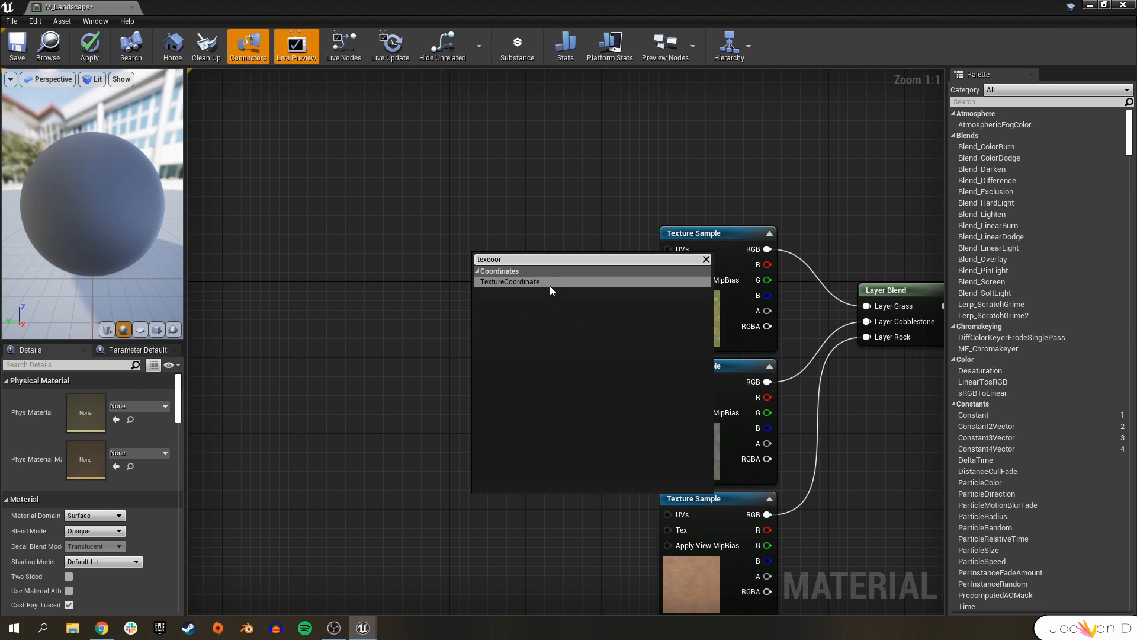
pyautogui.click(549, 286)
# Connect the TexCoord node's output to the UVs inputs of the texture samples.
pyautogui.moveTo(555, 356); pyautogui.dragTo(458, 330, button='right')
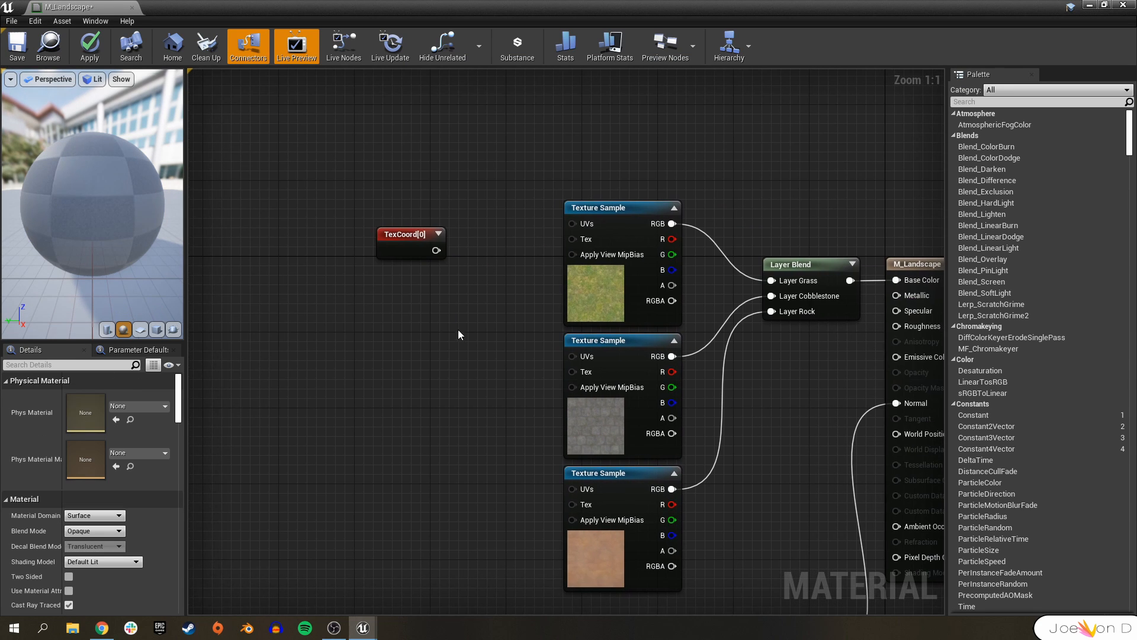
pyautogui.click(405, 249)
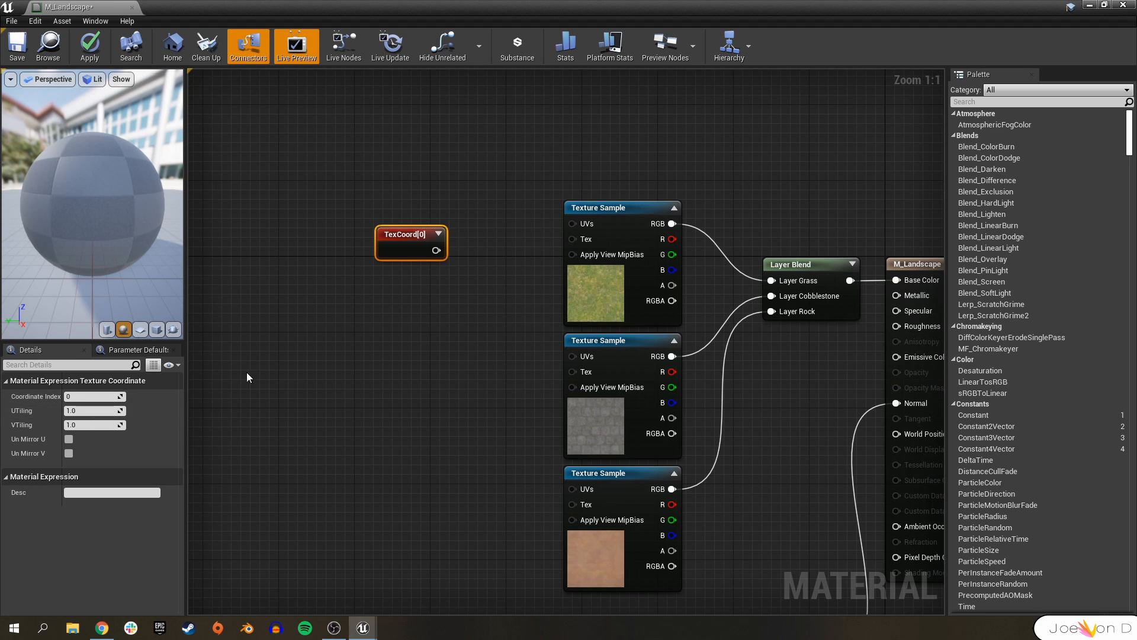
pyautogui.moveTo(435, 249); pyautogui.dragTo(572, 223)
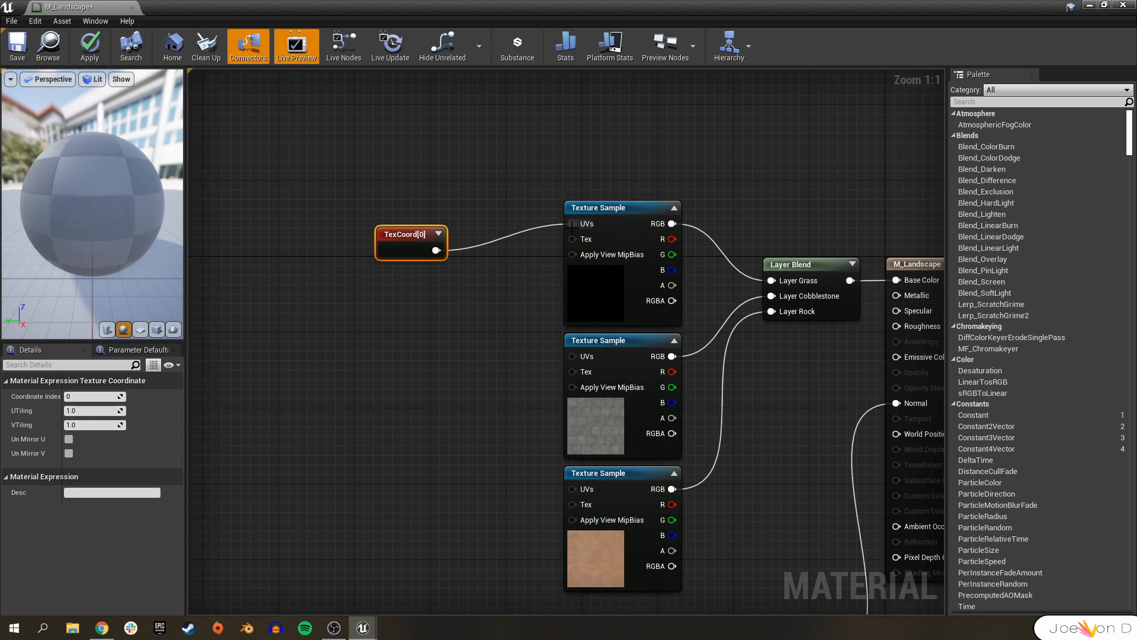
pyautogui.scroll(-4, 509, 234)
pyautogui.moveTo(473, 199); pyautogui.dragTo(405, 303)
pyautogui.scroll(4, 499, 361)
pyautogui.moveTo(499, 358); pyautogui.dragTo(588, 394, button='right')
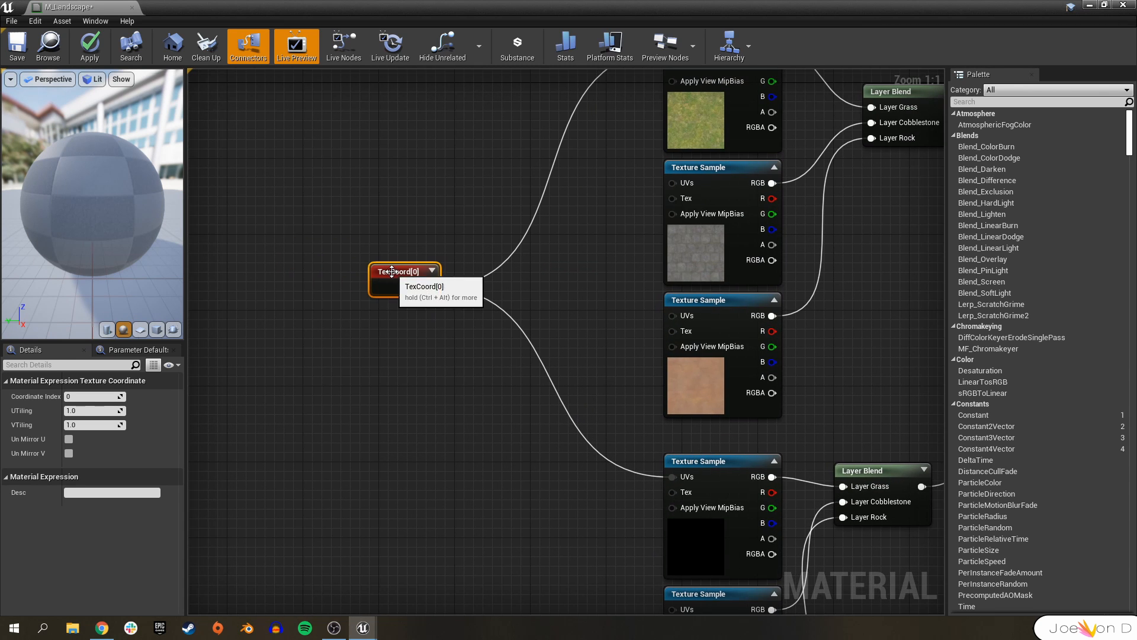
pyautogui.click(698, 463)
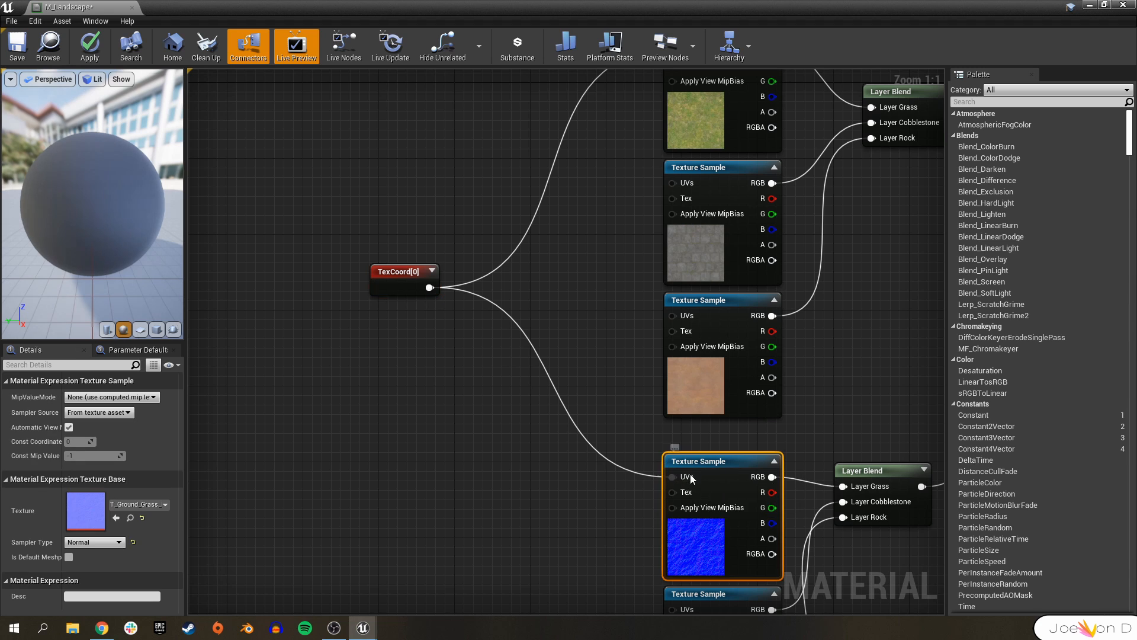
# Set the TexCoord node's UTiling to 0.25.
pyautogui.moveTo(562, 291); pyautogui.dragTo(611, 314, button='right')
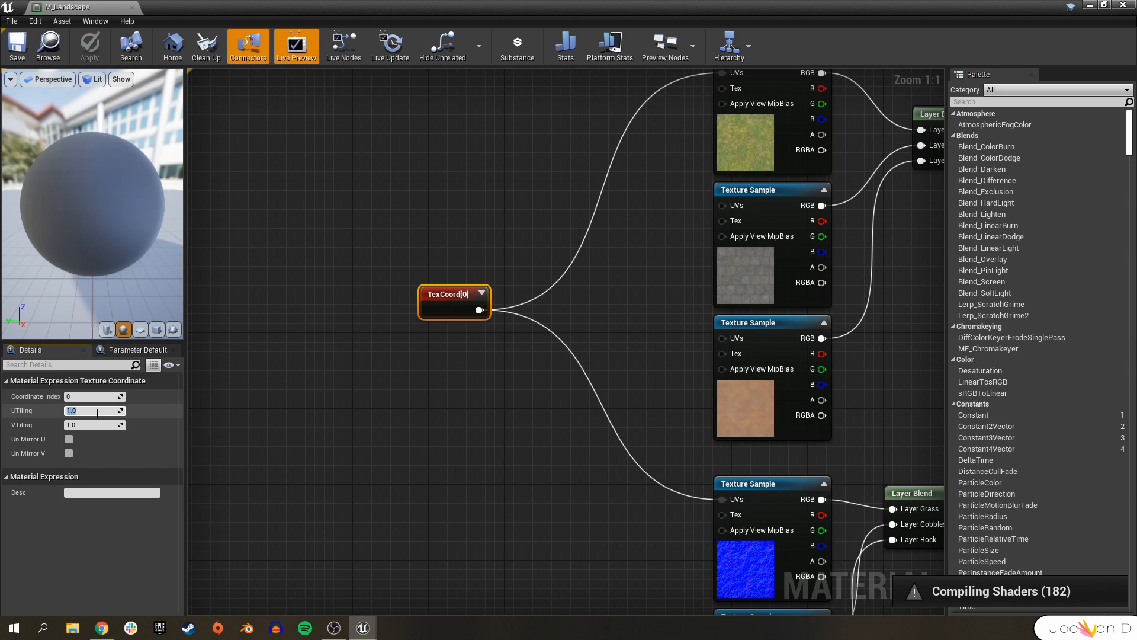
pyautogui.press('Tab')
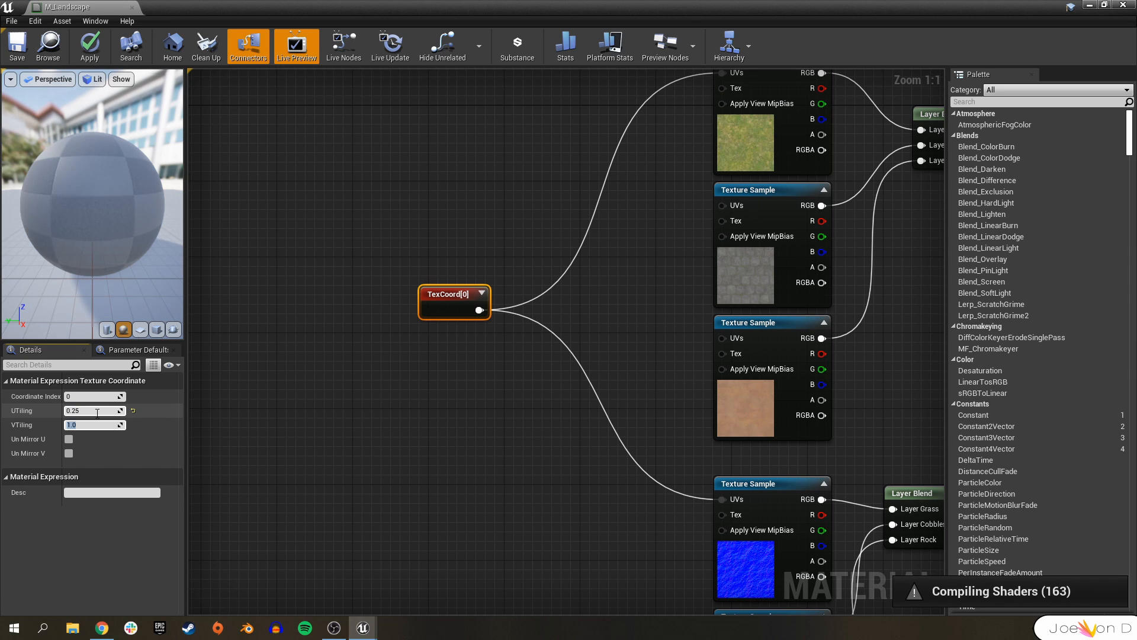
# Set the TexCoord node's VTiling to 0.25 and save the material.
pyautogui.click(362, 444)
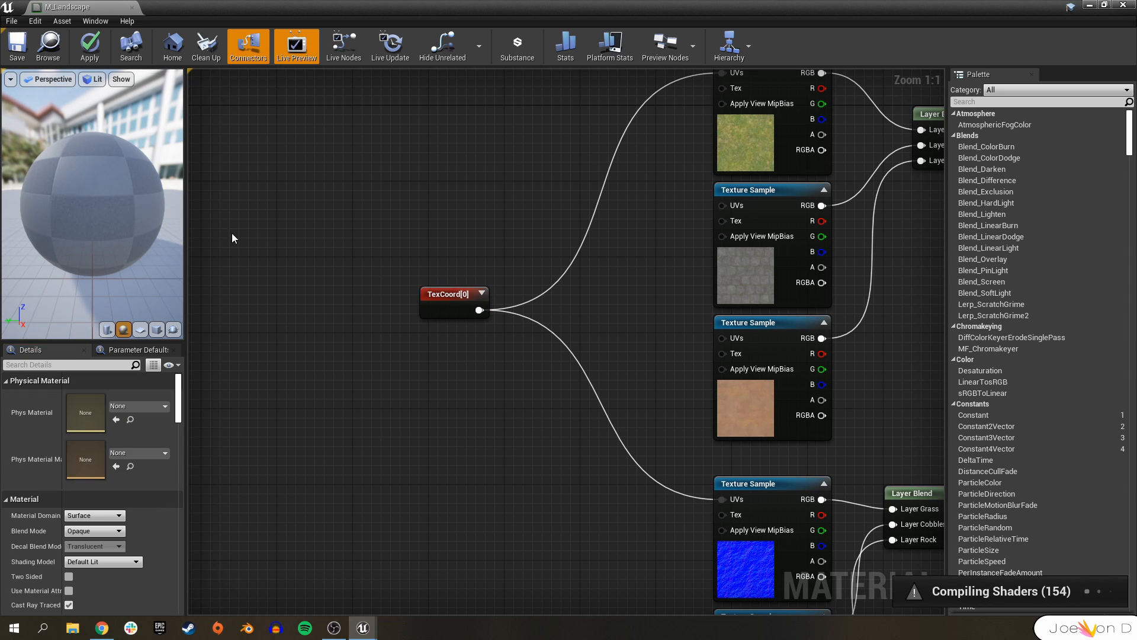
pyautogui.click(444, 290)
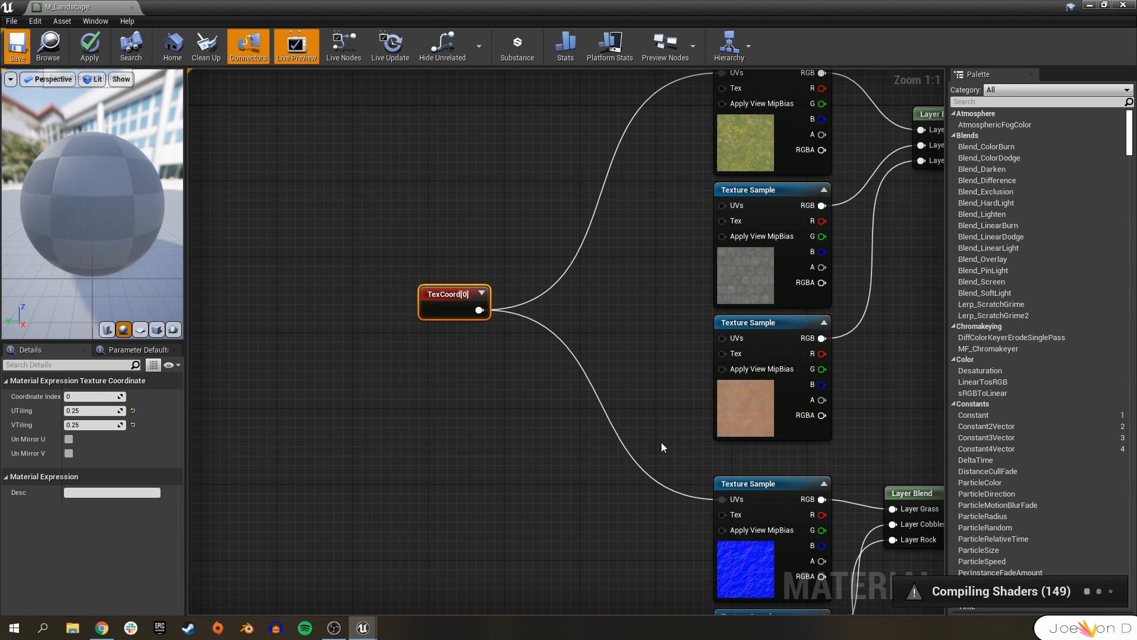
pyautogui.hotkey('ctrl', 's')
# Duplicate the TexCoord node and connect the copy to the UVs input of the rock texture sample.
pyautogui.click(663, 270)
pyautogui.moveTo(663, 270); pyautogui.dragTo(571, 268, button='right')
pyautogui.click(363, 304)
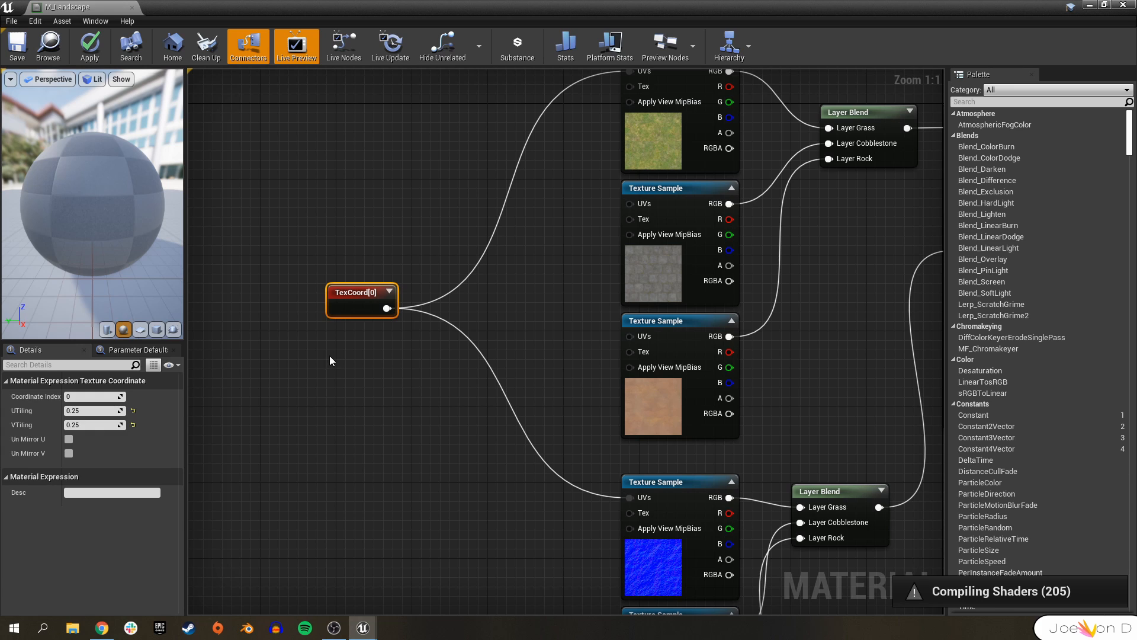
pyautogui.hotkey('ctrl', 'w')
pyautogui.moveTo(419, 393); pyautogui.dragTo(367, 393)
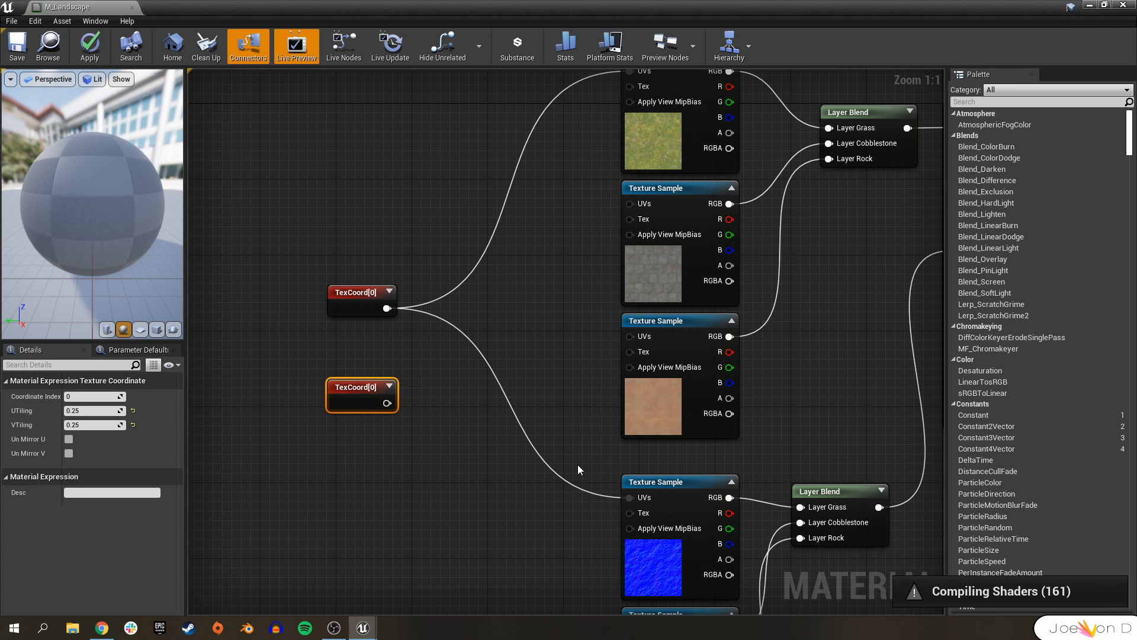
pyautogui.moveTo(391, 409); pyautogui.dragTo(302, 327, button='right')
pyautogui.moveTo(298, 322); pyautogui.dragTo(551, 255)
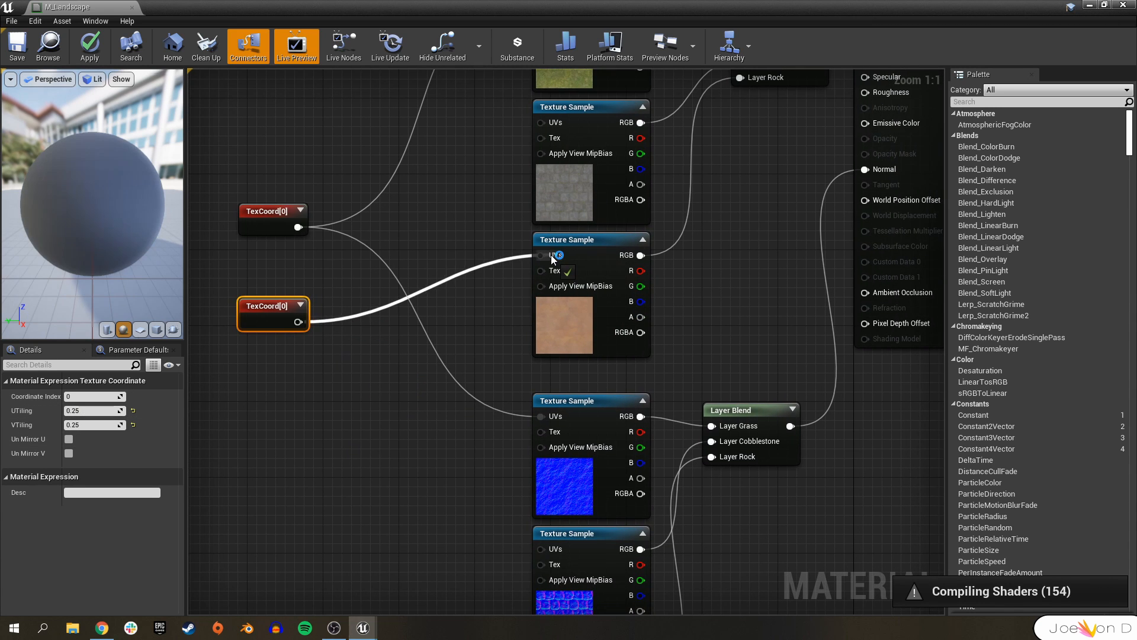
# Connect the duplicated TexCoord node to the UVs input of the lowest normal-map texture sample as well.
pyautogui.scroll(-2, 358, 323)
pyautogui.moveTo(313, 231); pyautogui.dragTo(491, 500)
pyautogui.click(521, 502)
pyautogui.click(521, 177)
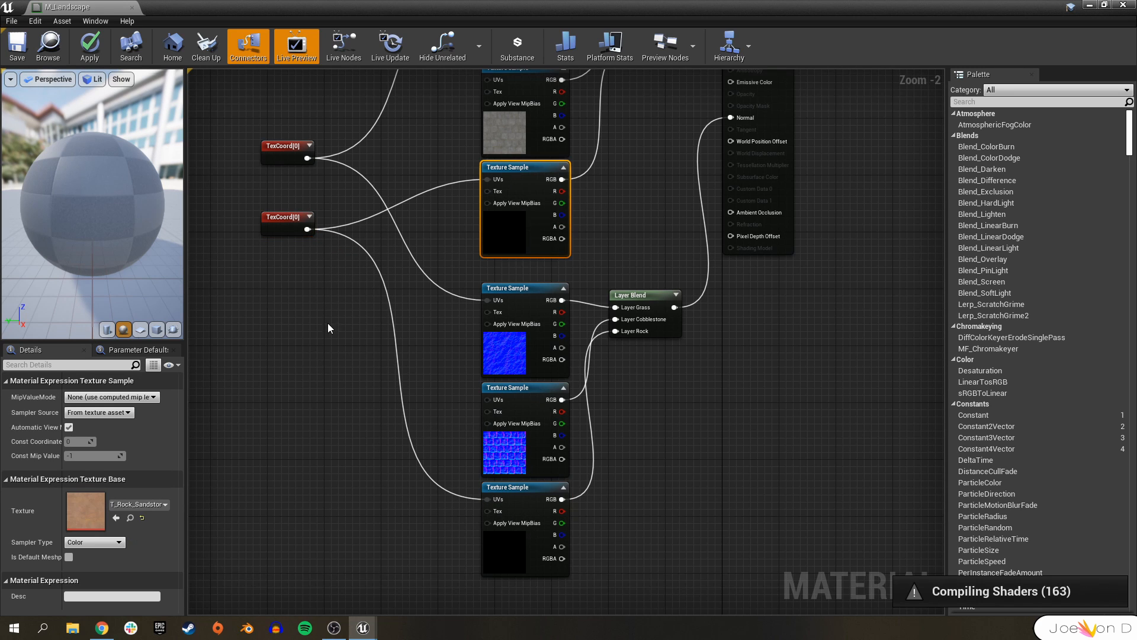
# Set the duplicated TexCoord node's UTiling and VTiling to 0.1.
pyautogui.click(291, 219)
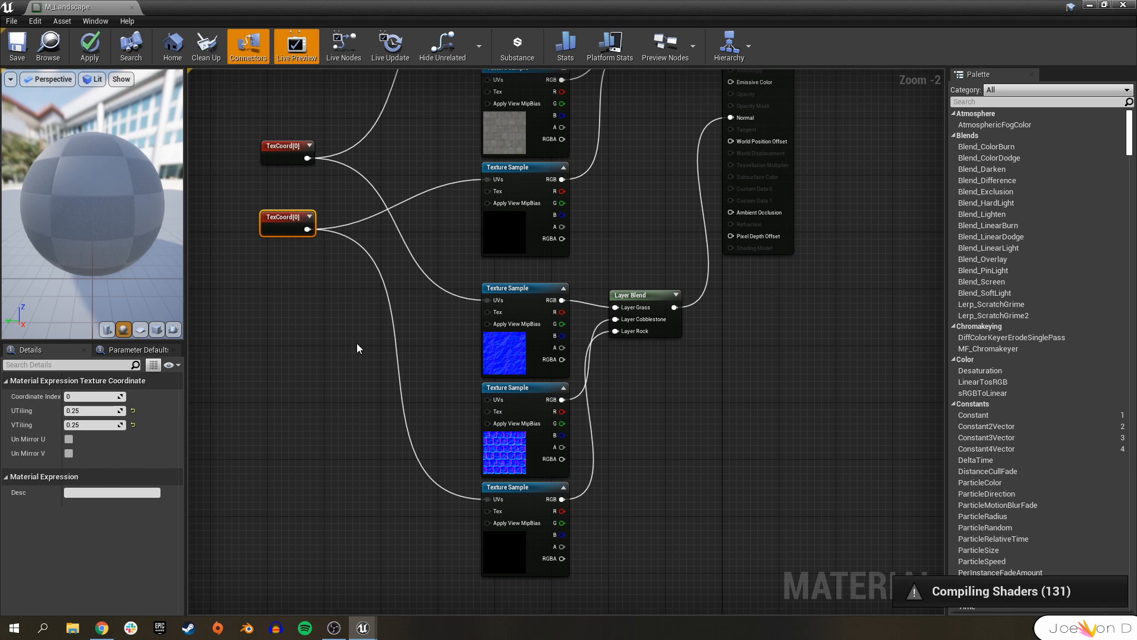
pyautogui.moveTo(357, 349); pyautogui.dragTo(393, 389, button='right')
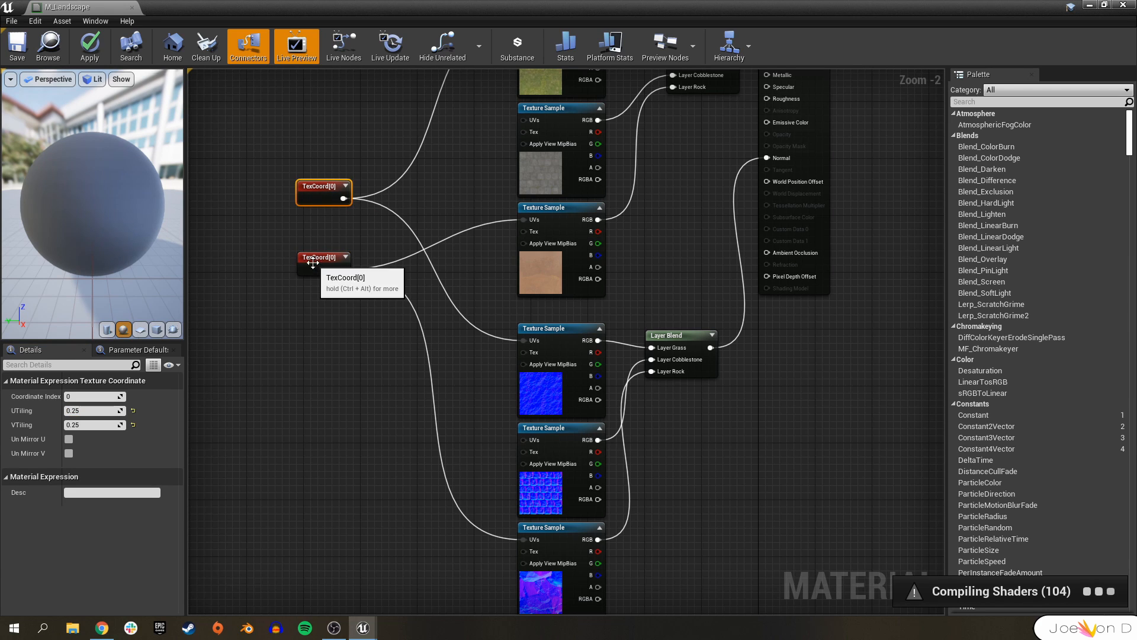
pyautogui.click(95, 411)
pyautogui.write('.1')
pyautogui.press('Tab')
pyautogui.write('.1')
pyautogui.press('Return')
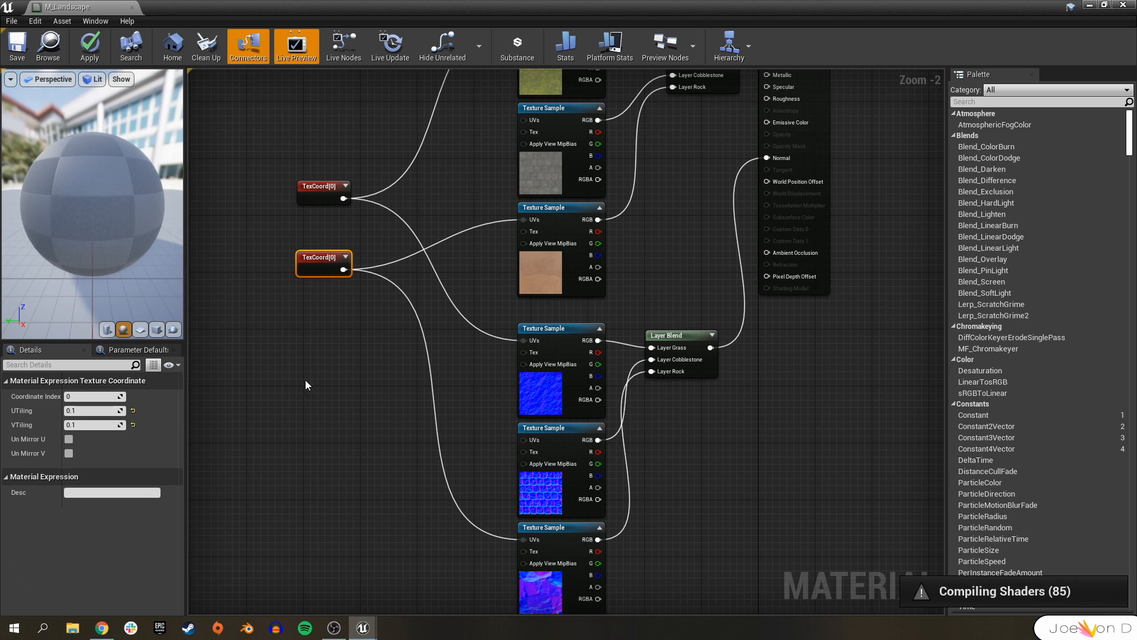
# Duplicate the TexCoord node again and wire the copy into the cobblestone texture sample's and middle normal-map sample's UVs.
pyautogui.click(320, 187)
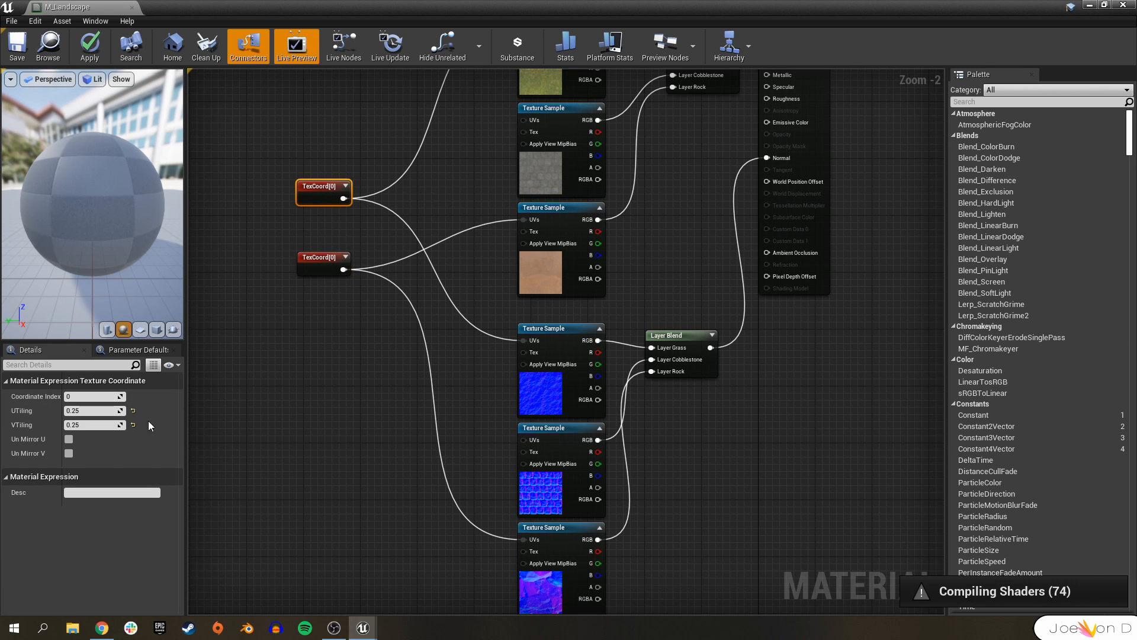
pyautogui.click(326, 318)
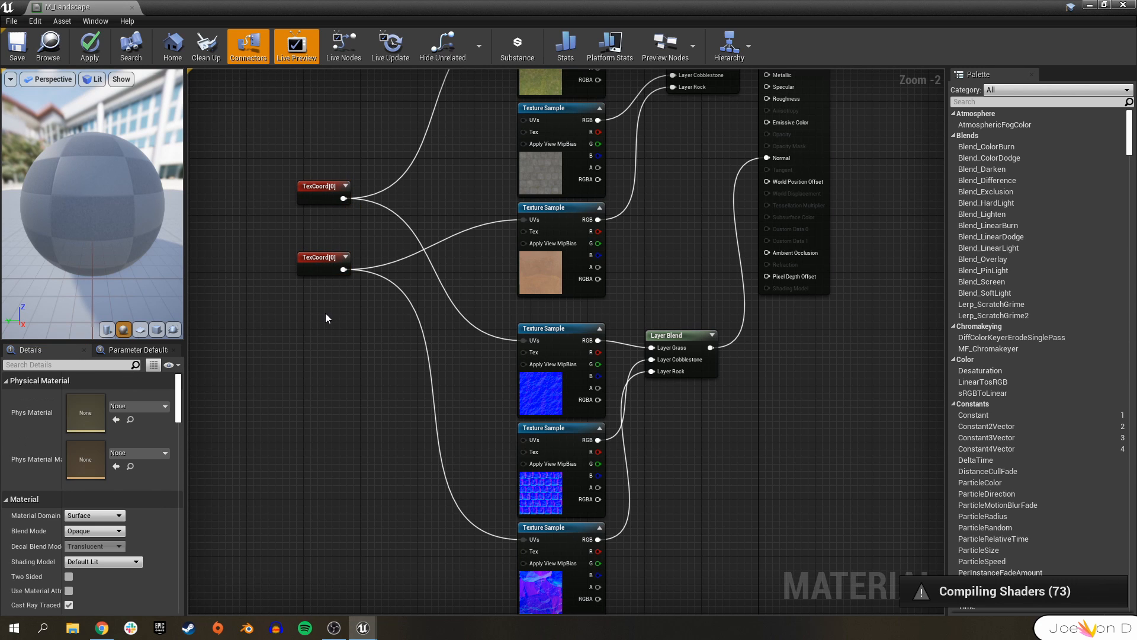
pyautogui.click(307, 261)
pyautogui.hotkey('ctrl', 'w')
pyautogui.moveTo(332, 306); pyautogui.dragTo(523, 121)
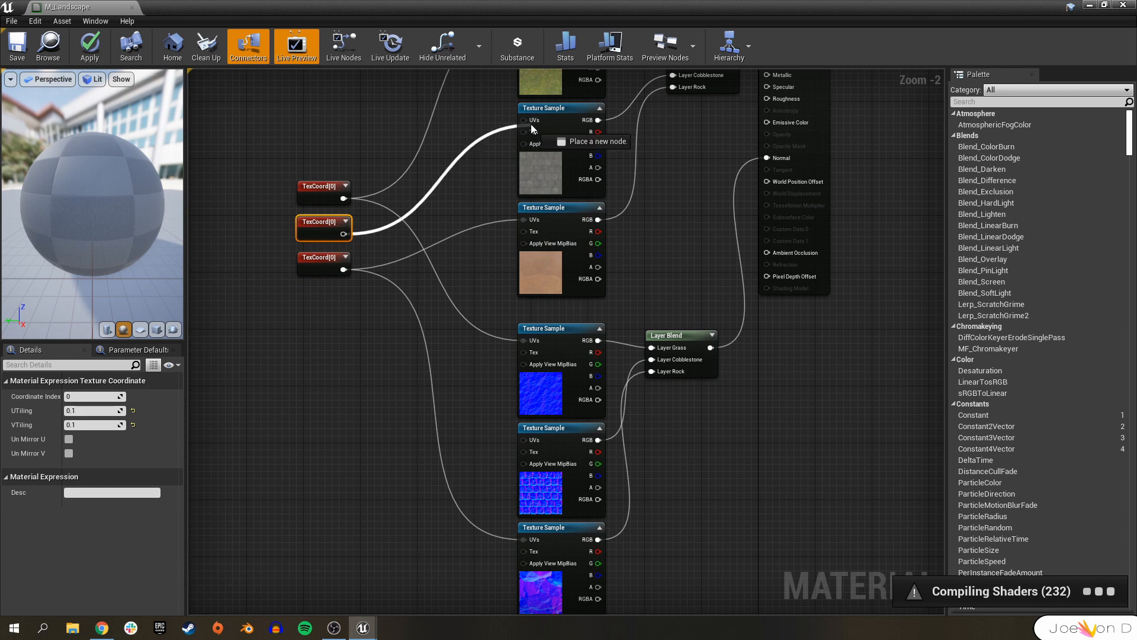
pyautogui.moveTo(344, 234); pyautogui.dragTo(530, 442)
# Set the third TexCoord node's UTiling and VTiling to 0.7 and apply the material.
pyautogui.click(103, 409)
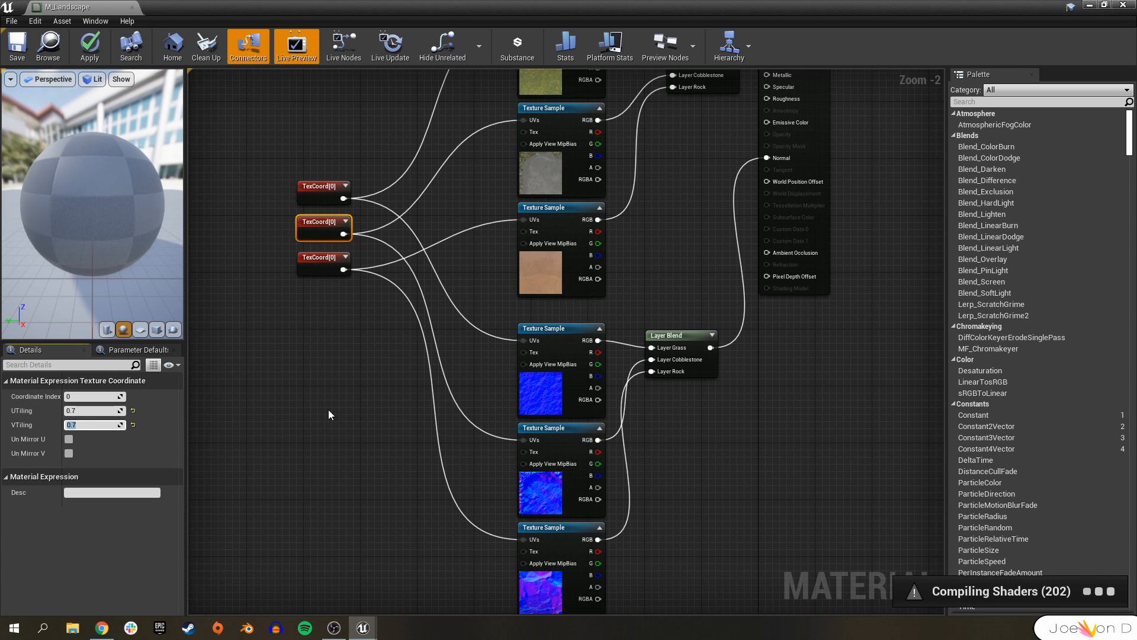
pyautogui.click(330, 324)
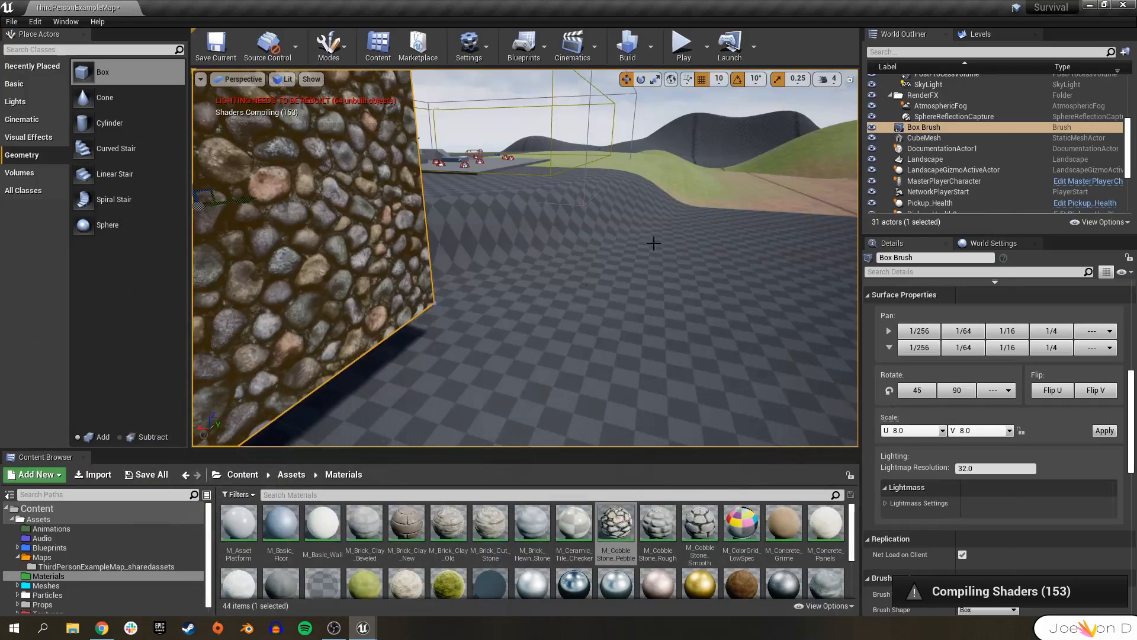
pyautogui.moveTo(653, 244); pyautogui.dragTo(647, 231, button='right')
pyautogui.press('Delete')
# Switch the level editor to Landscape mode and raise and lower terrain with the Sculpt tool.
pyautogui.click(328, 46)
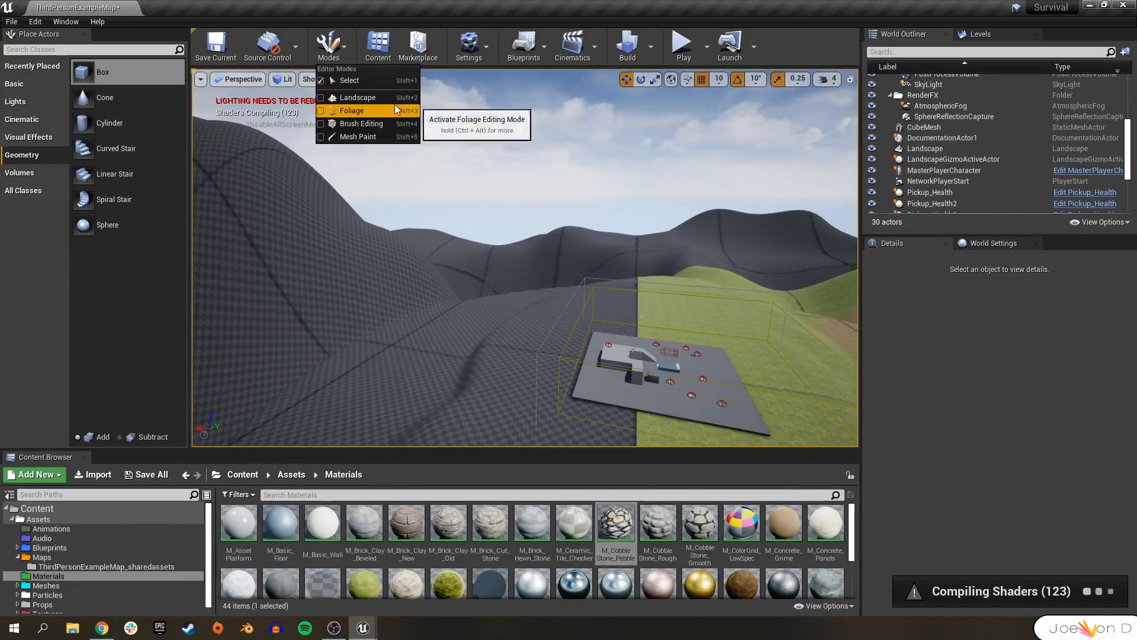
pyautogui.click(393, 101)
pyautogui.moveTo(471, 438); pyautogui.dragTo(471, 439, button='right')
pyautogui.click(256, 74)
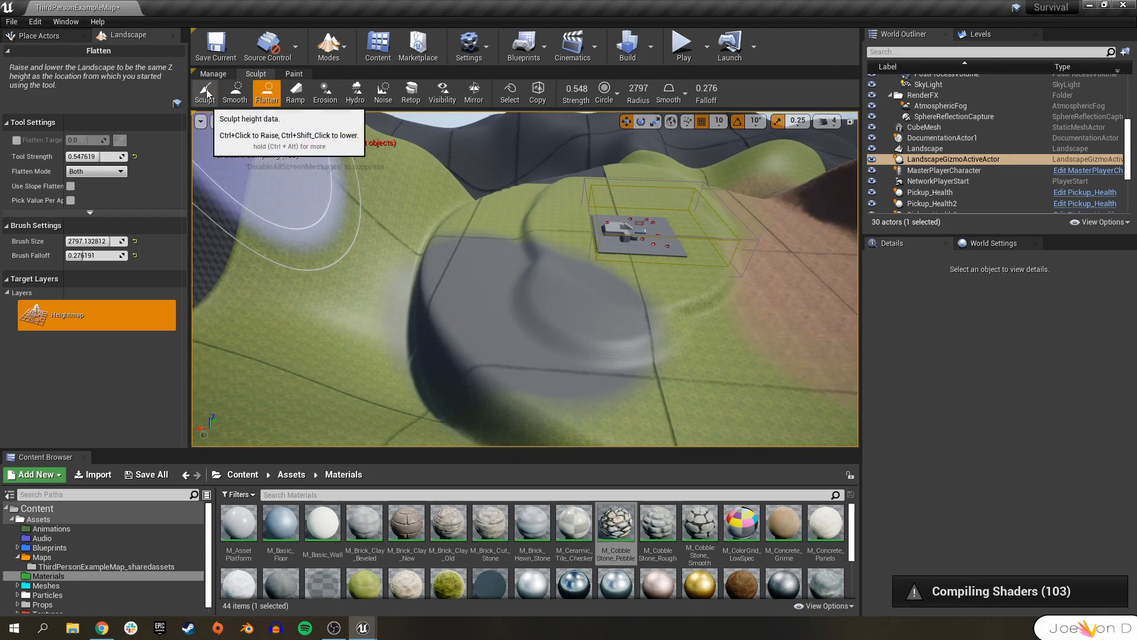
pyautogui.moveTo(414, 297); pyautogui.dragTo(415, 296, button='right')
pyautogui.moveTo(457, 253); pyautogui.dragTo(456, 253, button='right')
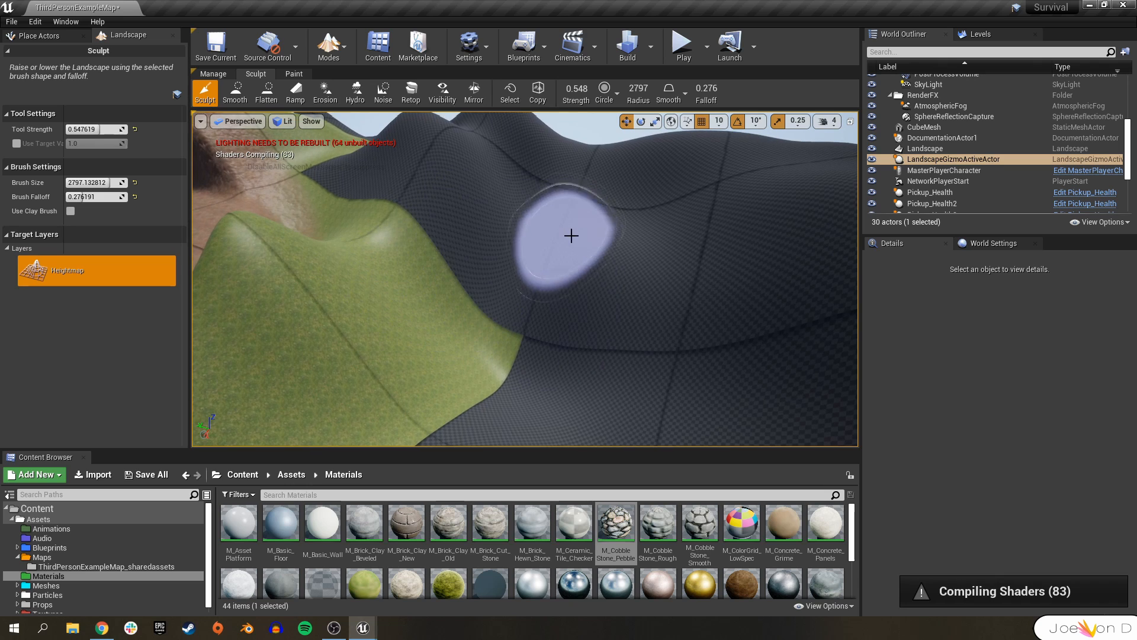
pyautogui.moveTo(572, 236)
pyautogui.mouseDown()
pyautogui.moveTo(523, 205)
pyautogui.moveTo(601, 224)
pyautogui.mouseUp()
pyautogui.moveTo(601, 223); pyautogui.dragTo(601, 223, button='right')
pyautogui.moveTo(690, 314)
pyautogui.mouseDown()
pyautogui.moveTo(713, 338)
pyautogui.moveTo(665, 285)
pyautogui.moveTo(713, 251)
pyautogui.moveTo(620, 348)
pyautogui.moveTo(655, 313)
pyautogui.mouseUp()
pyautogui.moveTo(655, 314); pyautogui.dragTo(655, 313, button='right')
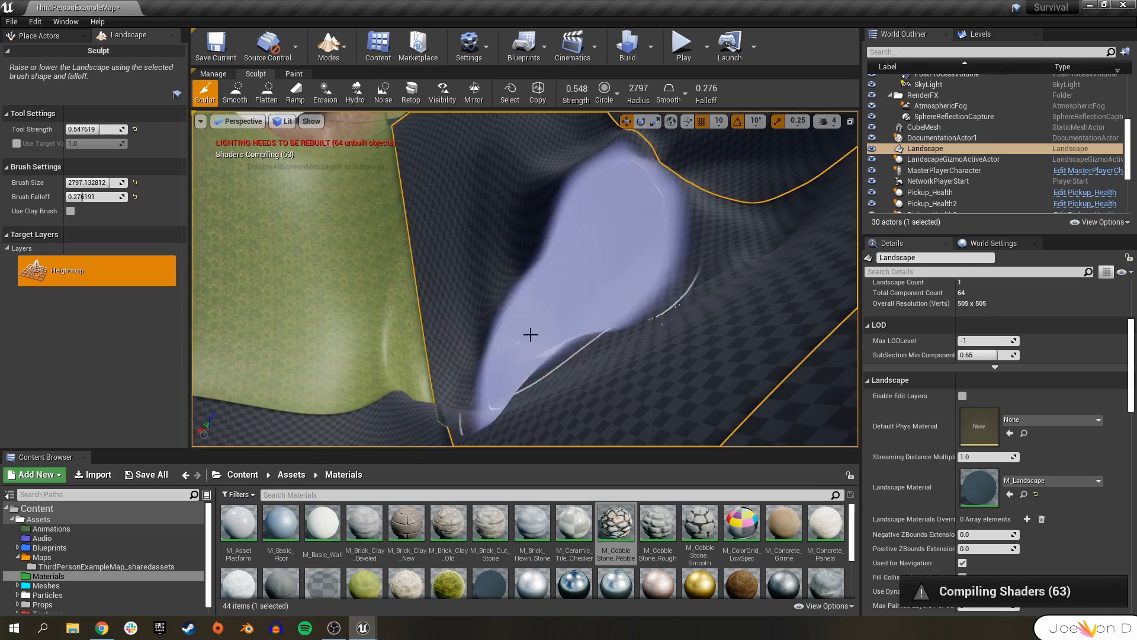
pyautogui.moveTo(472, 363); pyautogui.dragTo(472, 343)
pyautogui.moveTo(472, 343); pyautogui.dragTo(472, 343, button='right')
pyautogui.moveTo(465, 209); pyautogui.dragTo(464, 208, button='right')
# Flatten stepped terraces into the hillside using the Flatten tool with a brush size of about 1105.
pyautogui.click(265, 94)
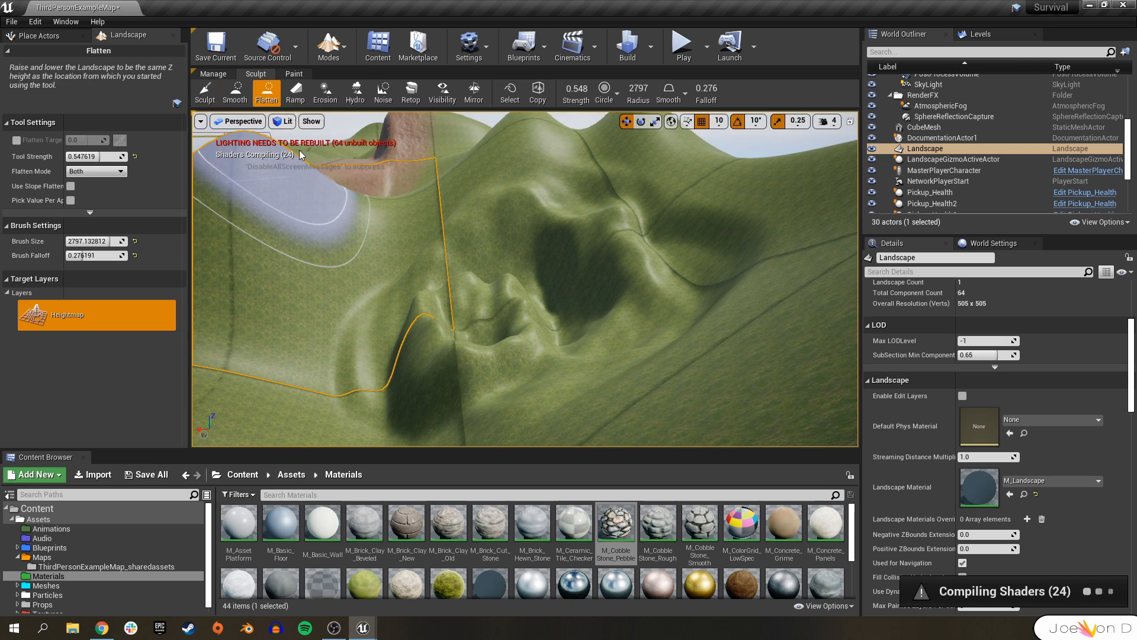
pyautogui.moveTo(513, 292); pyautogui.dragTo(514, 291, button='right')
pyautogui.moveTo(103, 241); pyautogui.dragTo(91, 241)
pyautogui.moveTo(563, 295); pyautogui.dragTo(563, 295, button='right')
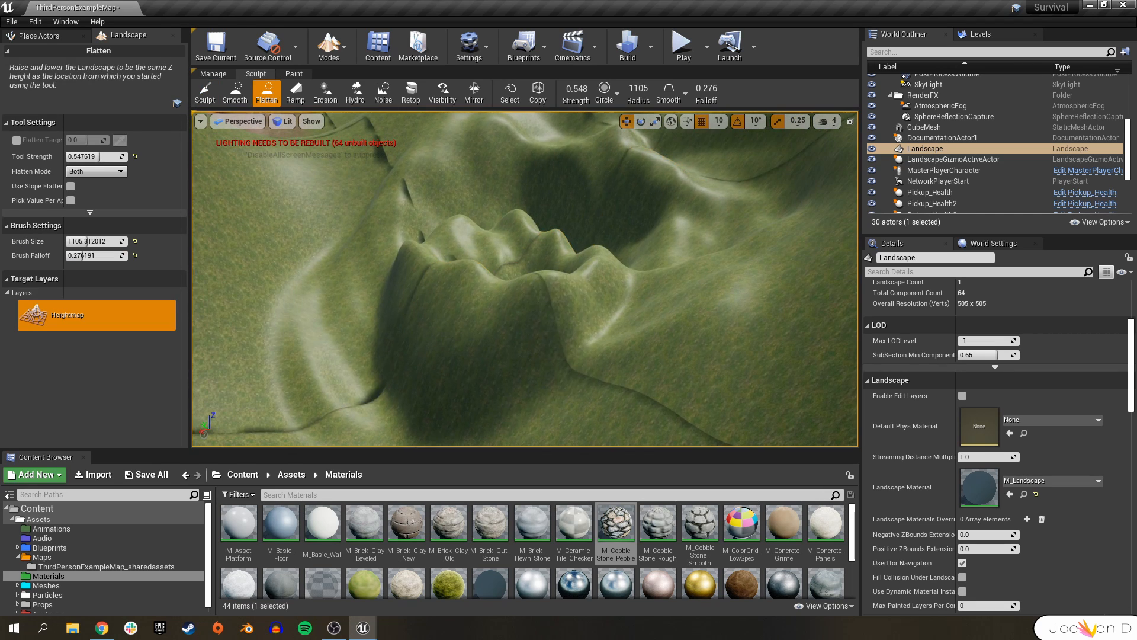
pyautogui.moveTo(462, 340)
pyautogui.mouseDown()
pyautogui.moveTo(539, 325)
pyautogui.moveTo(531, 279)
pyautogui.moveTo(434, 283)
pyautogui.moveTo(538, 251)
pyautogui.moveTo(580, 200)
pyautogui.moveTo(490, 205)
pyautogui.moveTo(644, 190)
pyautogui.moveTo(486, 161)
pyautogui.mouseUp()
pyautogui.moveTo(486, 161); pyautogui.dragTo(486, 161, button='right')
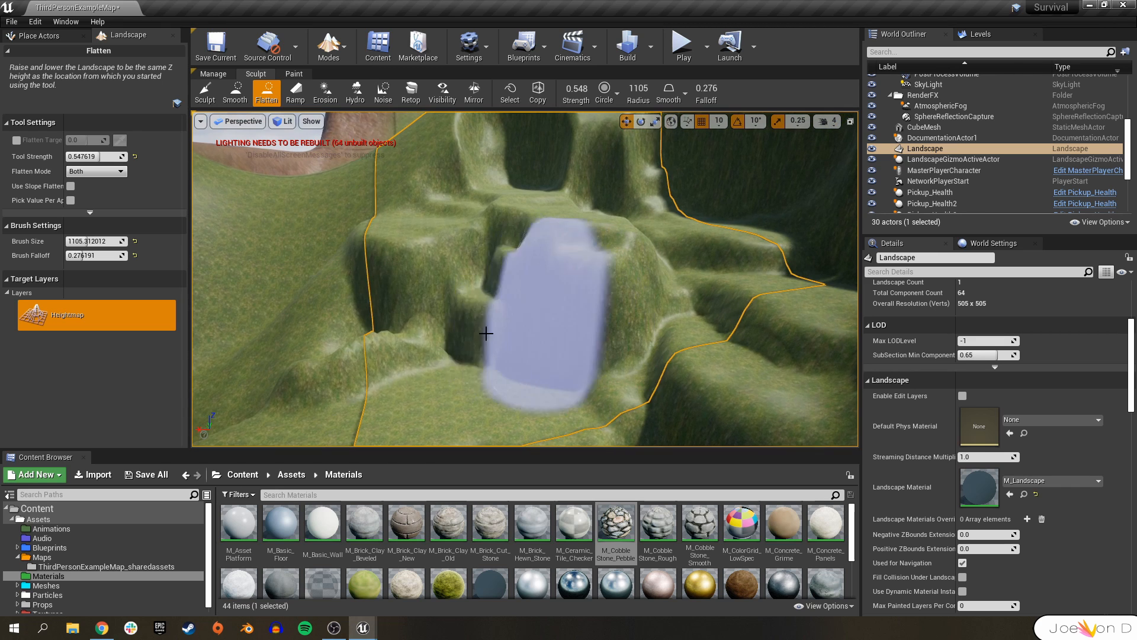
pyautogui.moveTo(585, 335)
pyautogui.mouseDown()
pyautogui.moveTo(516, 307)
pyautogui.moveTo(579, 259)
pyautogui.moveTo(424, 353)
pyautogui.moveTo(394, 344)
pyautogui.mouseUp()
pyautogui.moveTo(506, 357); pyautogui.dragTo(541, 393, button='right')
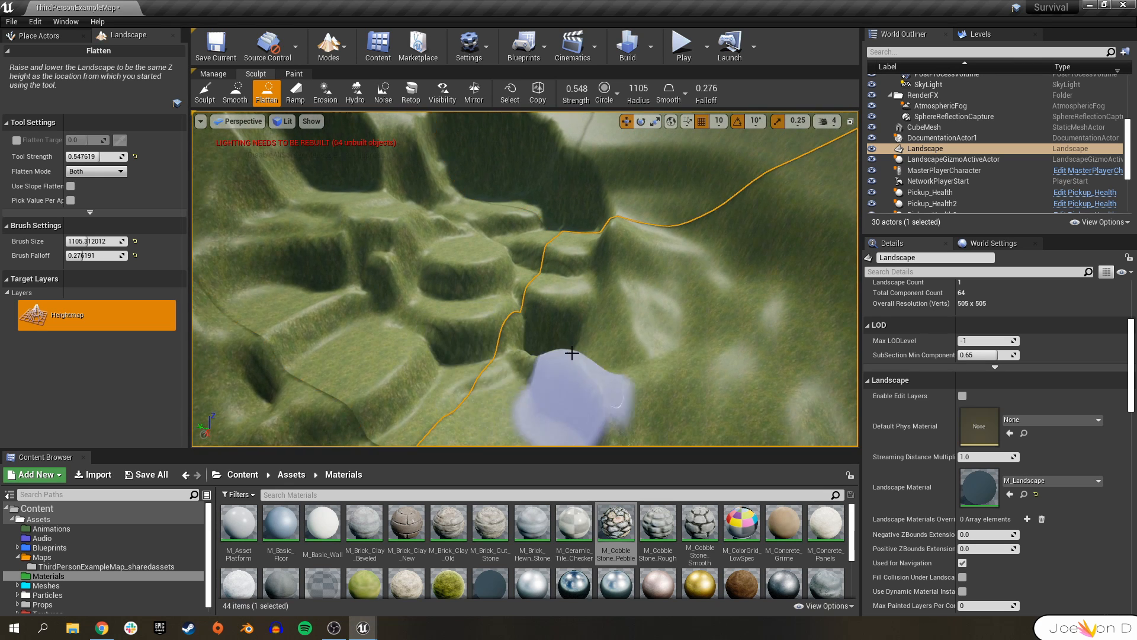
pyautogui.moveTo(650, 290); pyautogui.dragTo(673, 244)
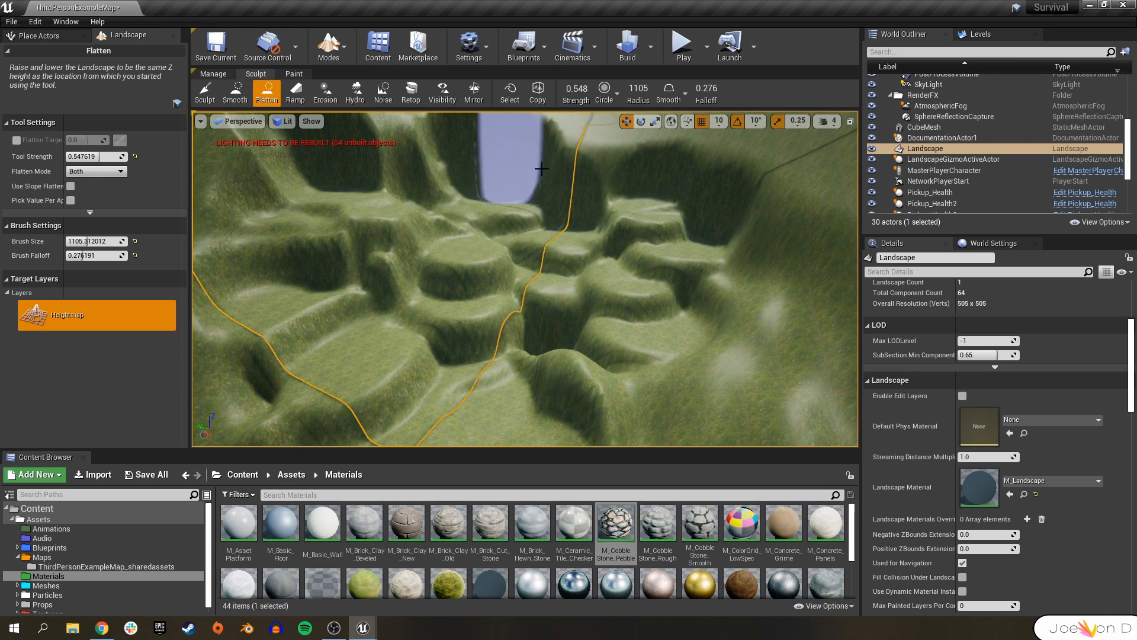
pyautogui.moveTo(511, 177); pyautogui.dragTo(598, 160)
pyautogui.moveTo(631, 155)
pyautogui.mouseDown(button='right')
pyautogui.moveTo(669, 155)
pyautogui.moveTo(698, 136)
pyautogui.mouseUp(button='right')
# Smooth the terraced hillside with the Smooth tool.
pyautogui.click(235, 92)
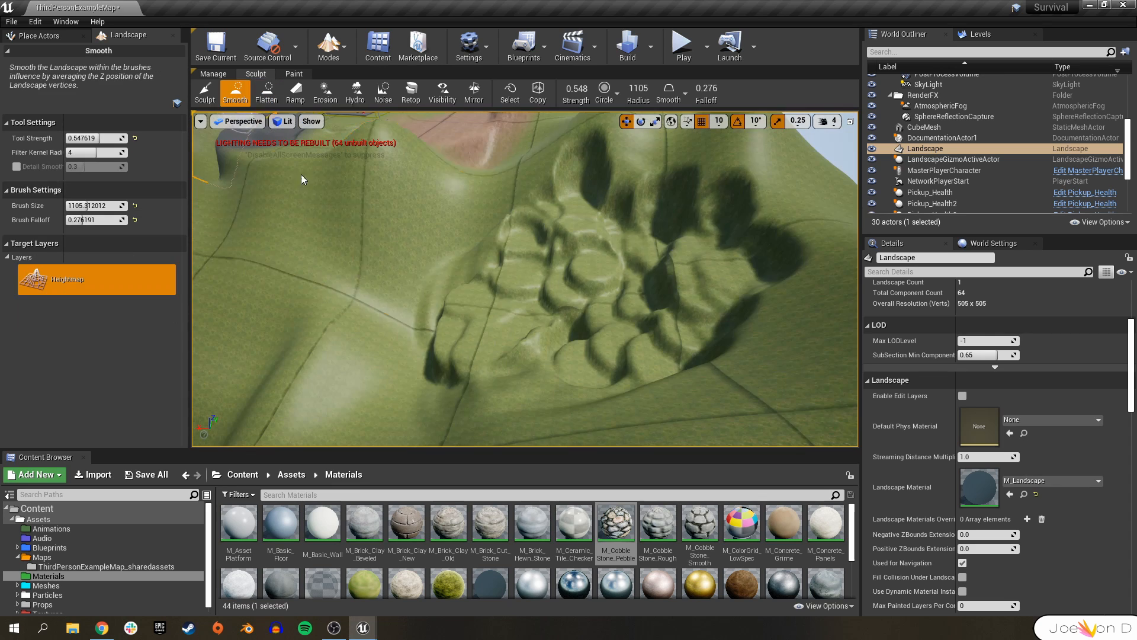
pyautogui.moveTo(624, 246)
pyautogui.mouseDown()
pyautogui.moveTo(675, 356)
pyautogui.moveTo(519, 382)
pyautogui.mouseUp()
pyautogui.moveTo(524, 303)
pyautogui.mouseDown()
pyautogui.moveTo(457, 297)
pyautogui.moveTo(527, 305)
pyautogui.mouseUp()
pyautogui.moveTo(527, 305); pyautogui.dragTo(598, 290, button='right')
# Apply the Erosion tool across several slopes of the landscape.
pyautogui.click(325, 91)
pyautogui.moveTo(482, 286)
pyautogui.mouseDown()
pyautogui.moveTo(499, 316)
pyautogui.moveTo(570, 312)
pyautogui.moveTo(526, 264)
pyautogui.moveTo(447, 304)
pyautogui.moveTo(402, 299)
pyautogui.moveTo(526, 290)
pyautogui.mouseUp()
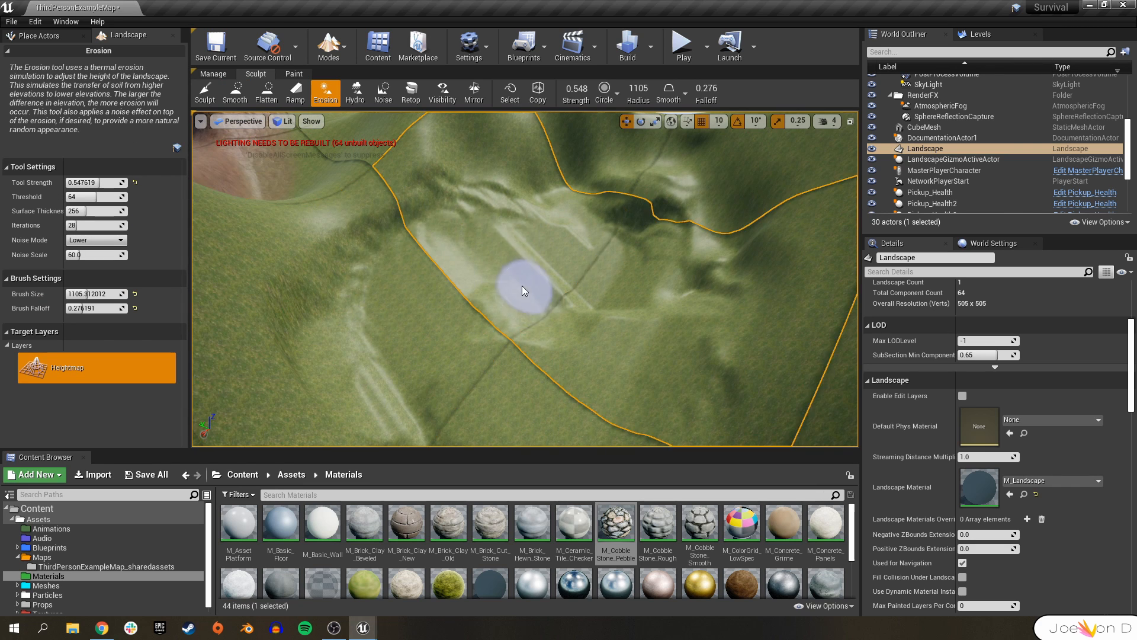
pyautogui.moveTo(492, 244)
pyautogui.mouseDown()
pyautogui.moveTo(439, 222)
pyautogui.moveTo(507, 208)
pyautogui.moveTo(412, 219)
pyautogui.moveTo(388, 254)
pyautogui.moveTo(421, 257)
pyautogui.moveTo(353, 300)
pyautogui.moveTo(455, 203)
pyautogui.moveTo(508, 203)
pyautogui.moveTo(506, 190)
pyautogui.moveTo(609, 233)
pyautogui.moveTo(574, 273)
pyautogui.mouseUp()
pyautogui.moveTo(536, 317)
pyautogui.mouseDown()
pyautogui.moveTo(599, 335)
pyautogui.moveTo(363, 287)
pyautogui.moveTo(382, 330)
pyautogui.moveTo(314, 379)
pyautogui.mouseUp()
pyautogui.moveTo(314, 379)
pyautogui.mouseDown(button='right')
pyautogui.moveTo(367, 320)
pyautogui.moveTo(414, 332)
pyautogui.moveTo(497, 322)
pyautogui.mouseUp(button='right')
pyautogui.moveTo(497, 322)
pyautogui.mouseDown()
pyautogui.moveTo(424, 224)
pyautogui.moveTo(391, 299)
pyautogui.moveTo(439, 299)
pyautogui.moveTo(483, 229)
pyautogui.moveTo(464, 233)
pyautogui.moveTo(518, 213)
pyautogui.moveTo(406, 254)
pyautogui.moveTo(427, 245)
pyautogui.moveTo(386, 234)
pyautogui.moveTo(424, 175)
pyautogui.moveTo(493, 172)
pyautogui.moveTo(433, 234)
pyautogui.mouseUp()
pyautogui.moveTo(433, 233); pyautogui.dragTo(435, 184, button='right')
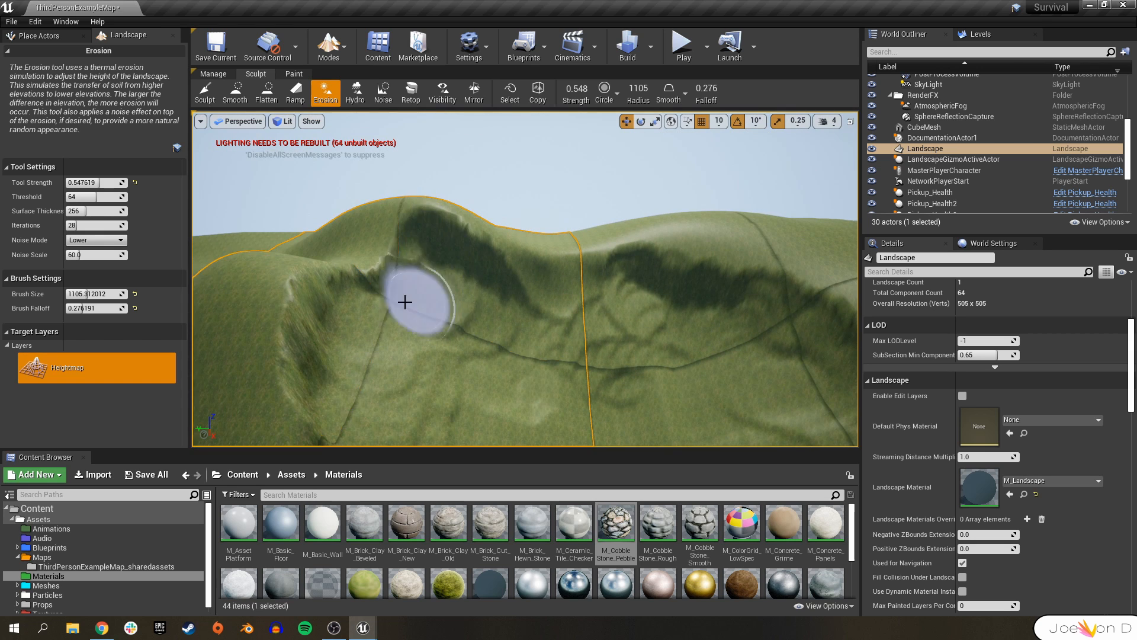
pyautogui.moveTo(525, 330); pyautogui.dragTo(616, 403, button='right')
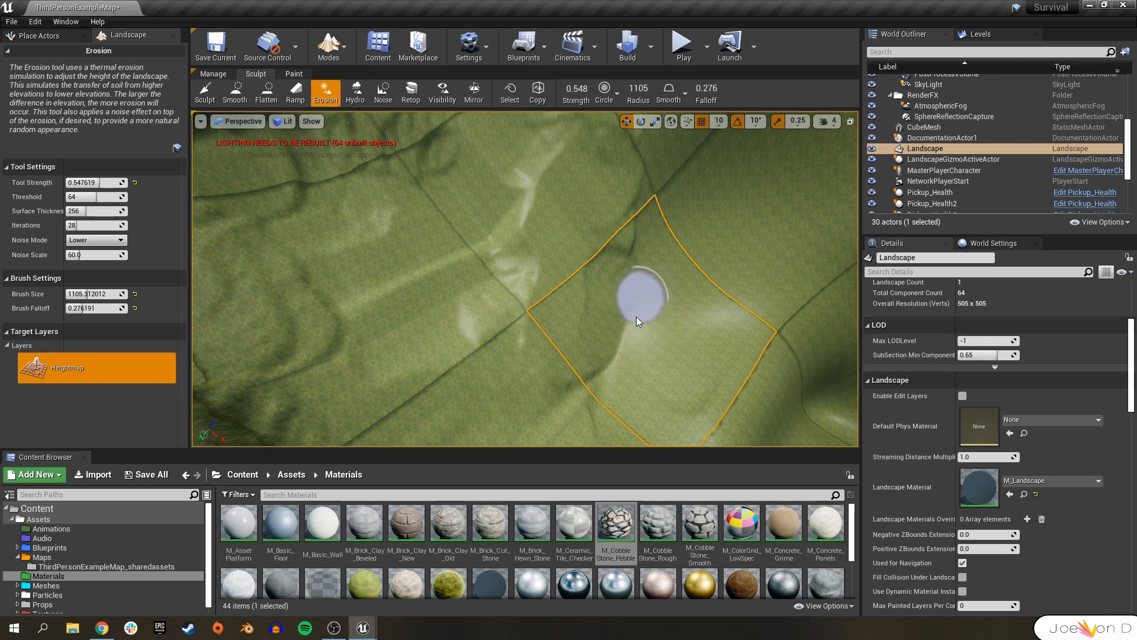
pyautogui.moveTo(609, 253); pyautogui.dragTo(617, 296)
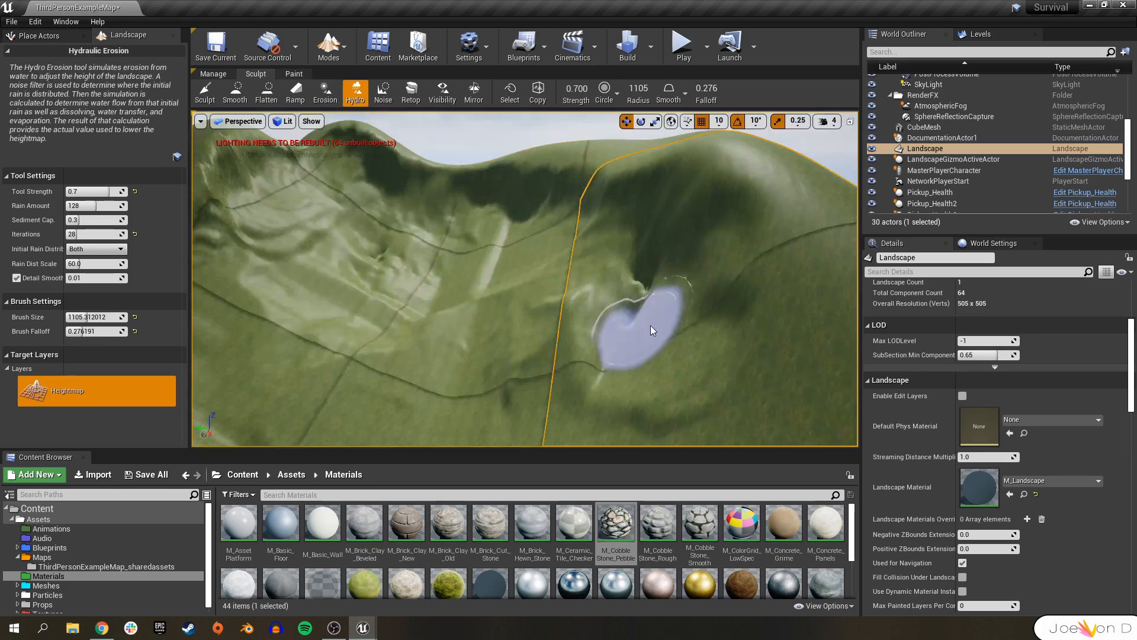
pyautogui.moveTo(652, 330)
pyautogui.mouseDown(button='right')
pyautogui.moveTo(604, 279)
pyautogui.moveTo(687, 266)
pyautogui.moveTo(629, 254)
pyautogui.mouseUp(button='right')
# Switch to landscape painting and paint the Rock layer onto the terrain.
pyautogui.click(295, 74)
pyautogui.moveTo(383, 257); pyautogui.dragTo(492, 278, button='right')
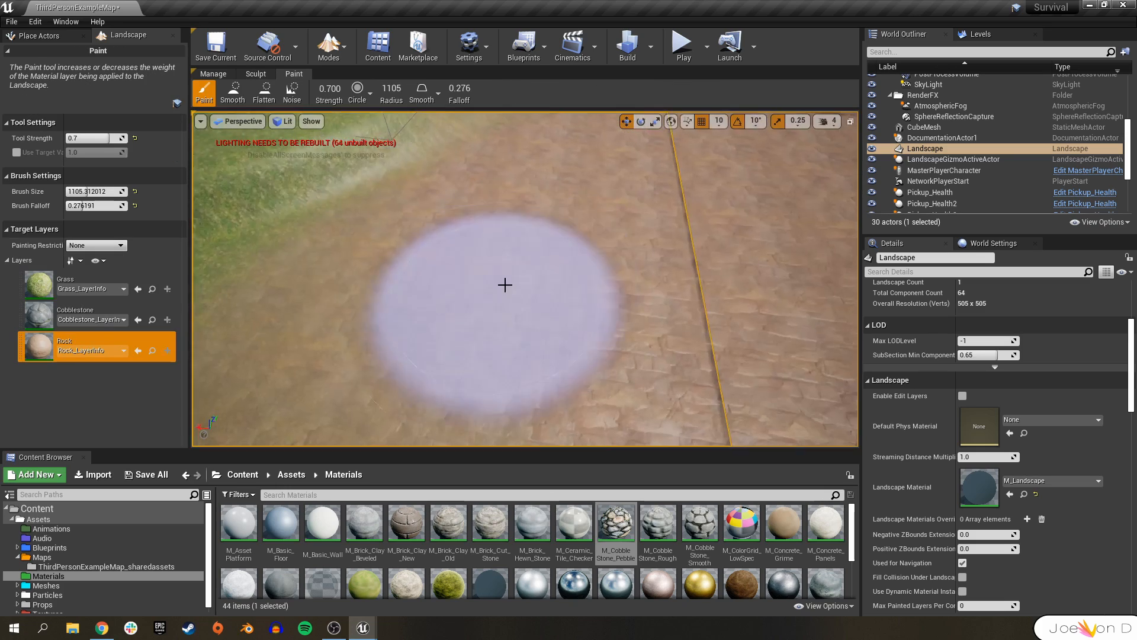
pyautogui.moveTo(505, 285)
pyautogui.mouseDown(button='right')
pyautogui.moveTo(556, 266)
pyautogui.moveTo(491, 278)
pyautogui.moveTo(494, 231)
pyautogui.mouseUp(button='right')
pyautogui.moveTo(535, 424); pyautogui.dragTo(480, 441, button='right')
pyautogui.moveTo(479, 272); pyautogui.dragTo(483, 281, button='right')
pyautogui.moveTo(645, 257)
pyautogui.mouseDown(button='right')
pyautogui.moveTo(640, 204)
pyautogui.moveTo(726, 256)
pyautogui.mouseUp(button='right')
pyautogui.moveTo(561, 344)
pyautogui.mouseDown(button='right')
pyautogui.moveTo(468, 344)
pyautogui.moveTo(463, 333)
pyautogui.mouseUp(button='right')
pyautogui.moveTo(579, 286); pyautogui.dragTo(556, 341, button='right')
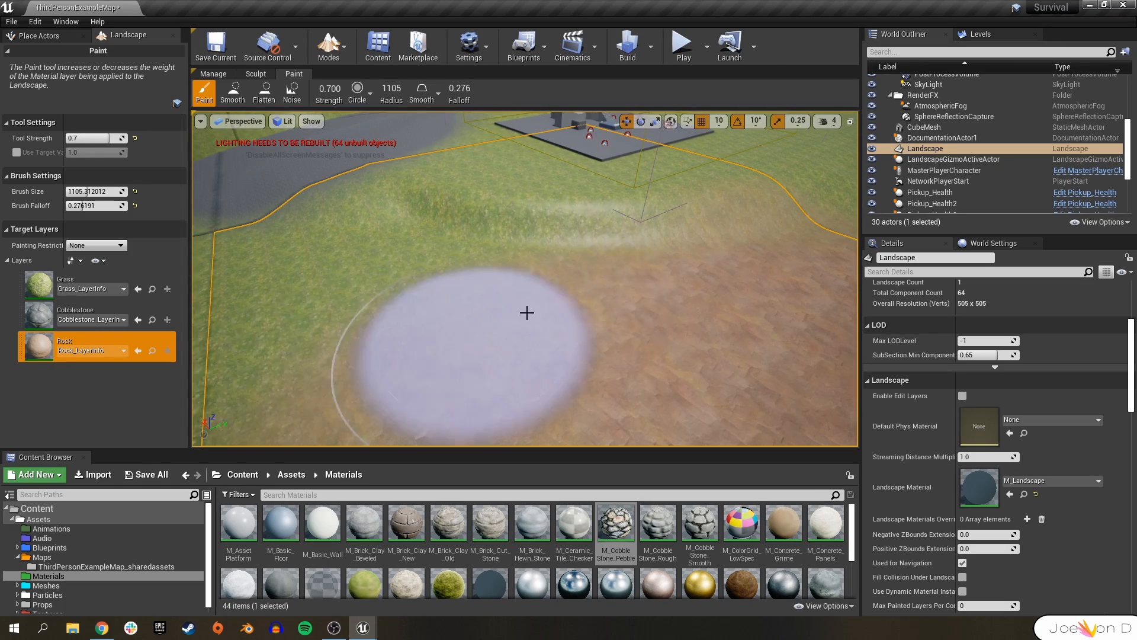
pyautogui.moveTo(569, 270); pyautogui.dragTo(513, 242, button='right')
pyautogui.moveTo(594, 352)
pyautogui.mouseDown(button='right')
pyautogui.moveTo(690, 338)
pyautogui.moveTo(648, 359)
pyautogui.moveTo(665, 394)
pyautogui.moveTo(574, 373)
pyautogui.moveTo(764, 357)
pyautogui.moveTo(575, 369)
pyautogui.moveTo(639, 369)
pyautogui.mouseUp(button='right')
# Enlarge the paint brush to about 2680 and paint Rock over the hillsides.
pyautogui.press('w')
pyautogui.press('a')
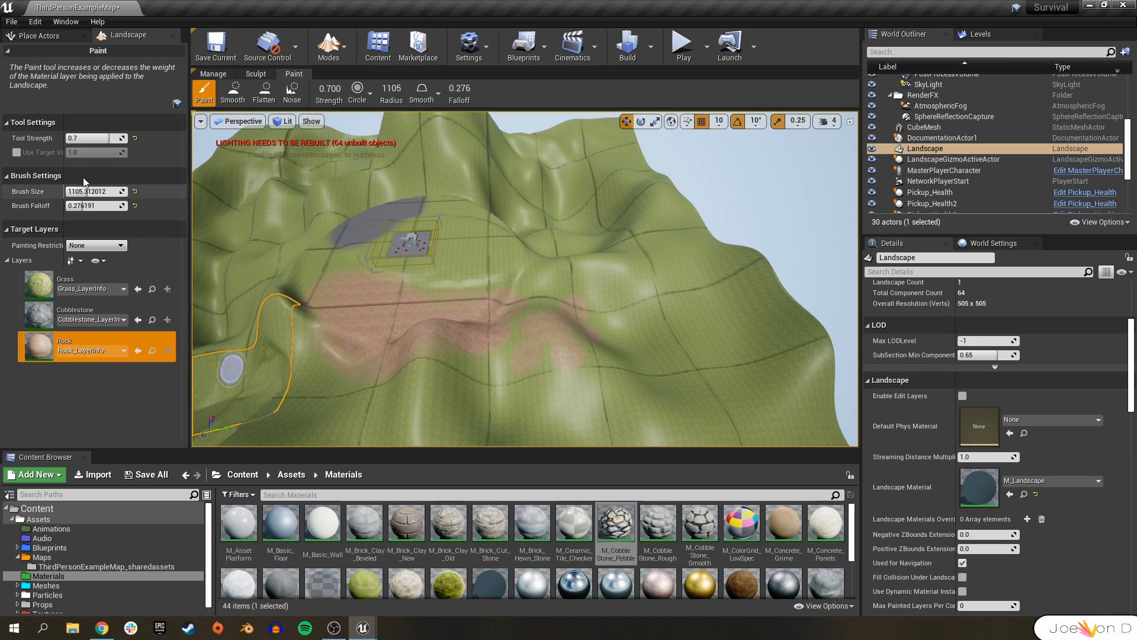
pyautogui.moveTo(87, 191); pyautogui.dragTo(108, 192)
pyautogui.moveTo(609, 338)
pyautogui.mouseDown()
pyautogui.moveTo(399, 409)
pyautogui.moveTo(347, 406)
pyautogui.moveTo(257, 444)
pyautogui.moveTo(649, 432)
pyautogui.moveTo(794, 382)
pyautogui.mouseUp()
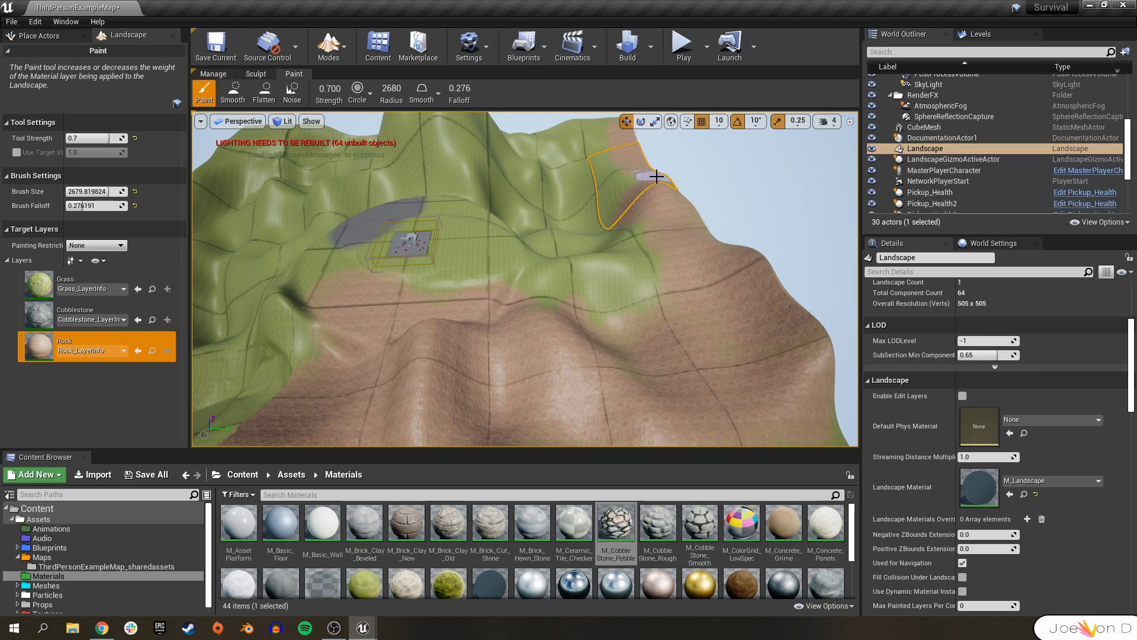
pyautogui.moveTo(656, 177); pyautogui.dragTo(577, 131)
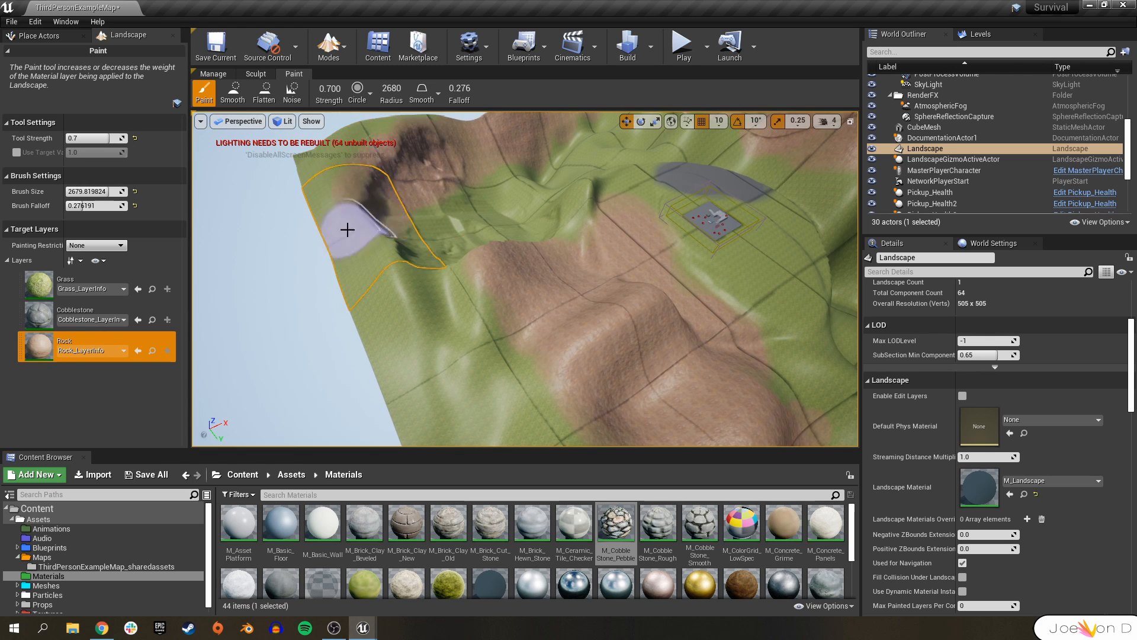
pyautogui.moveTo(347, 230)
pyautogui.mouseDown()
pyautogui.moveTo(413, 213)
pyautogui.moveTo(406, 158)
pyautogui.moveTo(381, 216)
pyautogui.moveTo(482, 234)
pyautogui.moveTo(410, 267)
pyautogui.moveTo(439, 373)
pyautogui.moveTo(457, 310)
pyautogui.mouseUp()
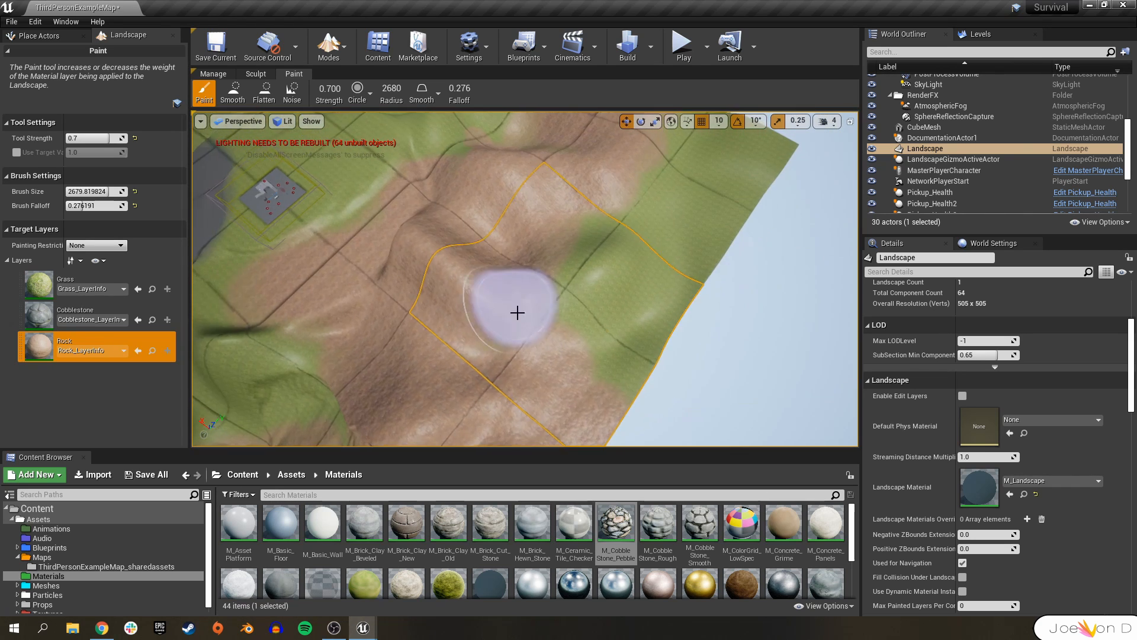
pyautogui.moveTo(735, 163)
pyautogui.mouseDown()
pyautogui.moveTo(607, 279)
pyautogui.moveTo(599, 234)
pyautogui.moveTo(733, 193)
pyautogui.moveTo(628, 196)
pyautogui.mouseUp()
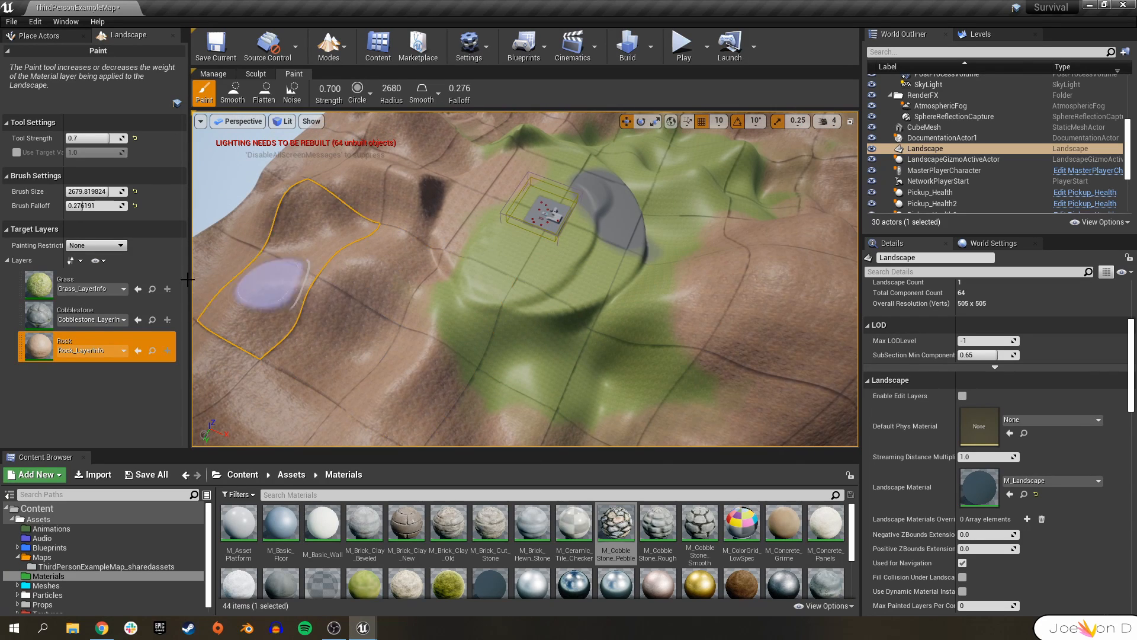
# Paint the Cobblestone layer around the play area with a brush of about 558.
pyautogui.click(69, 281)
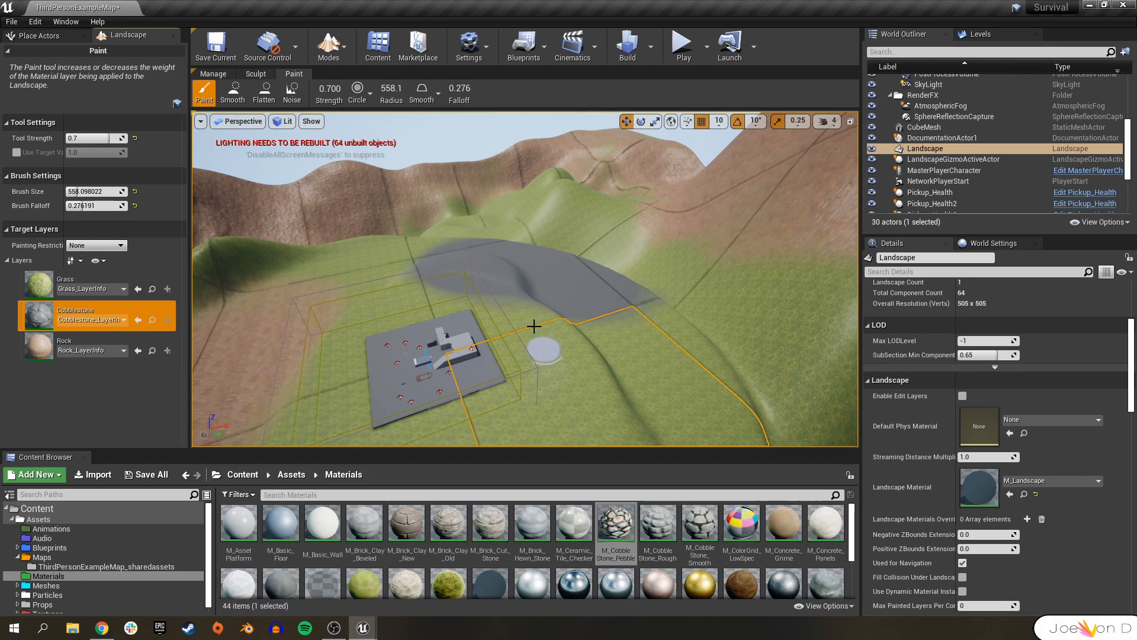
pyautogui.moveTo(493, 333); pyautogui.dragTo(403, 412)
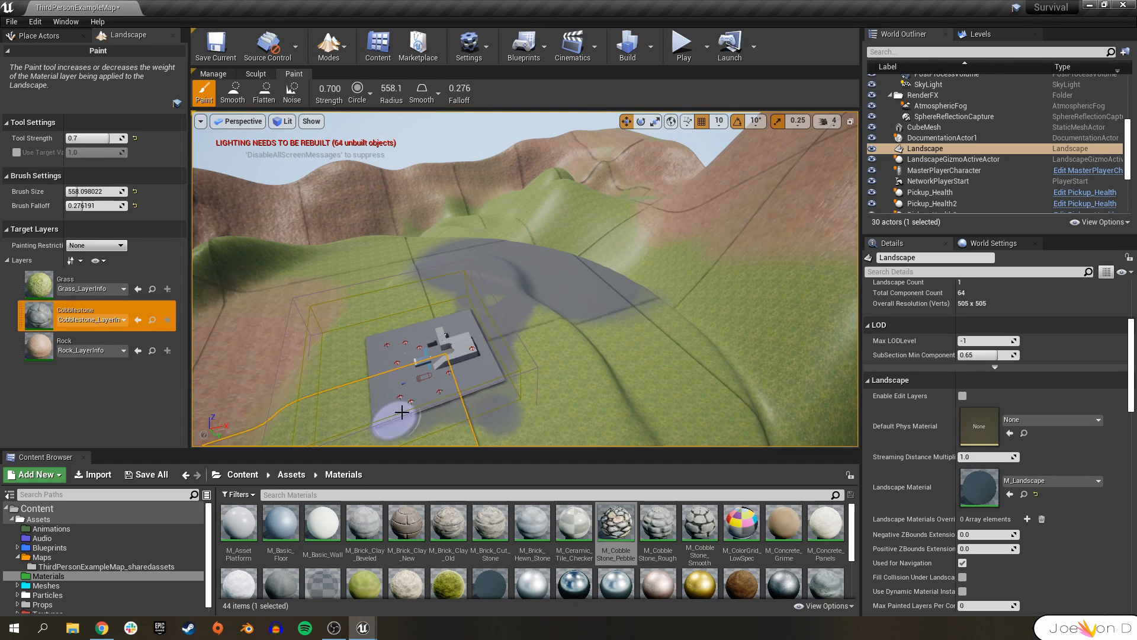
# Select the Grass layer and paint grass across the hillsides, shrinking the brush for finer strokes.
pyautogui.click(89, 281)
pyautogui.moveTo(569, 308)
pyautogui.mouseDown()
pyautogui.moveTo(603, 272)
pyautogui.moveTo(634, 296)
pyautogui.mouseUp()
pyautogui.moveTo(634, 296); pyautogui.dragTo(591, 334, button='right')
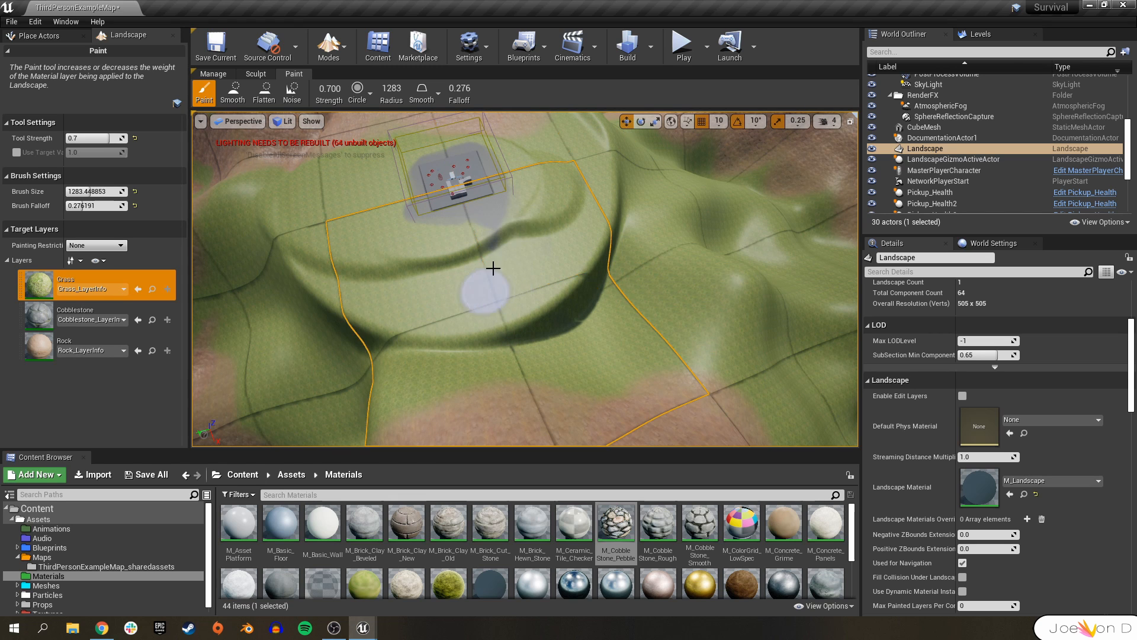
pyautogui.moveTo(415, 252)
pyautogui.mouseDown(button='right')
pyautogui.moveTo(456, 266)
pyautogui.moveTo(474, 312)
pyautogui.mouseUp(button='right')
pyautogui.moveTo(310, 355)
pyautogui.mouseDown(button='right')
pyautogui.moveTo(527, 337)
pyautogui.moveTo(468, 346)
pyautogui.mouseUp(button='right')
pyautogui.press('[')
pyautogui.press('[')
pyautogui.press('[')
pyautogui.press('[')
pyautogui.press('[')
pyautogui.press('[')
pyautogui.press('[')
pyautogui.press('[')
pyautogui.press('[')
pyautogui.press('[')
pyautogui.press('[')
pyautogui.press('[')
pyautogui.moveTo(383, 259)
pyautogui.mouseDown(button='right')
pyautogui.moveTo(533, 231)
pyautogui.moveTo(592, 278)
pyautogui.mouseUp(button='right')
pyautogui.press('w')
pyautogui.moveTo(379, 374)
pyautogui.mouseDown()
pyautogui.moveTo(421, 300)
pyautogui.moveTo(513, 208)
pyautogui.moveTo(452, 330)
pyautogui.mouseUp()
pyautogui.scroll(-3, 452, 330)
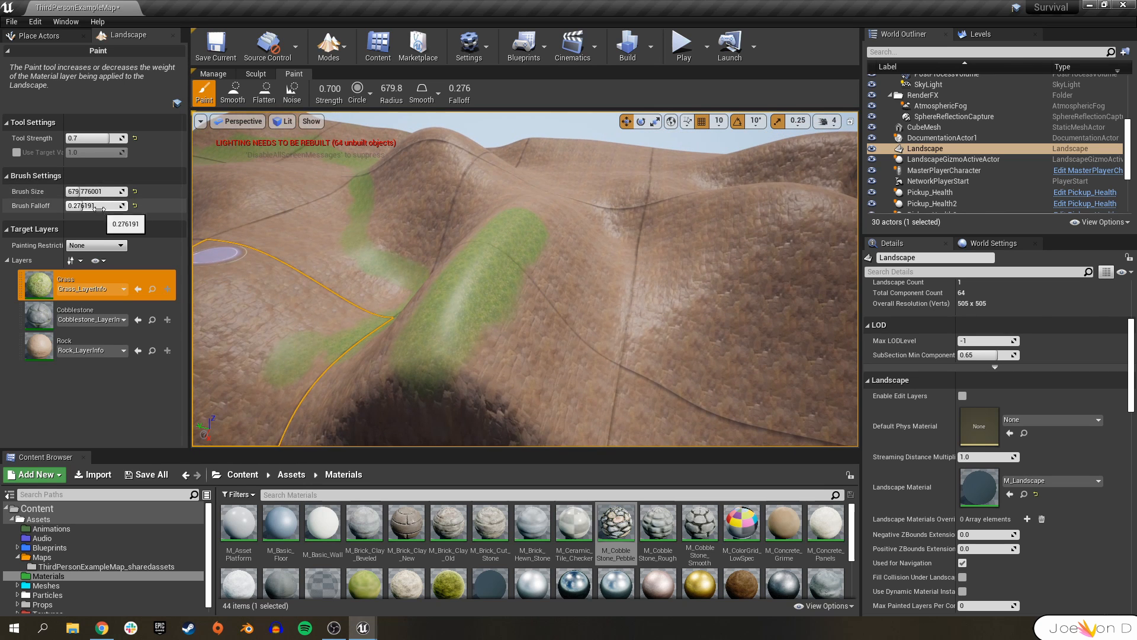
# Lower the tool strength to about 0.23 and paint the Rock layer along the grassy ridges.
pyautogui.moveTo(89, 138); pyautogui.dragTo(83, 138)
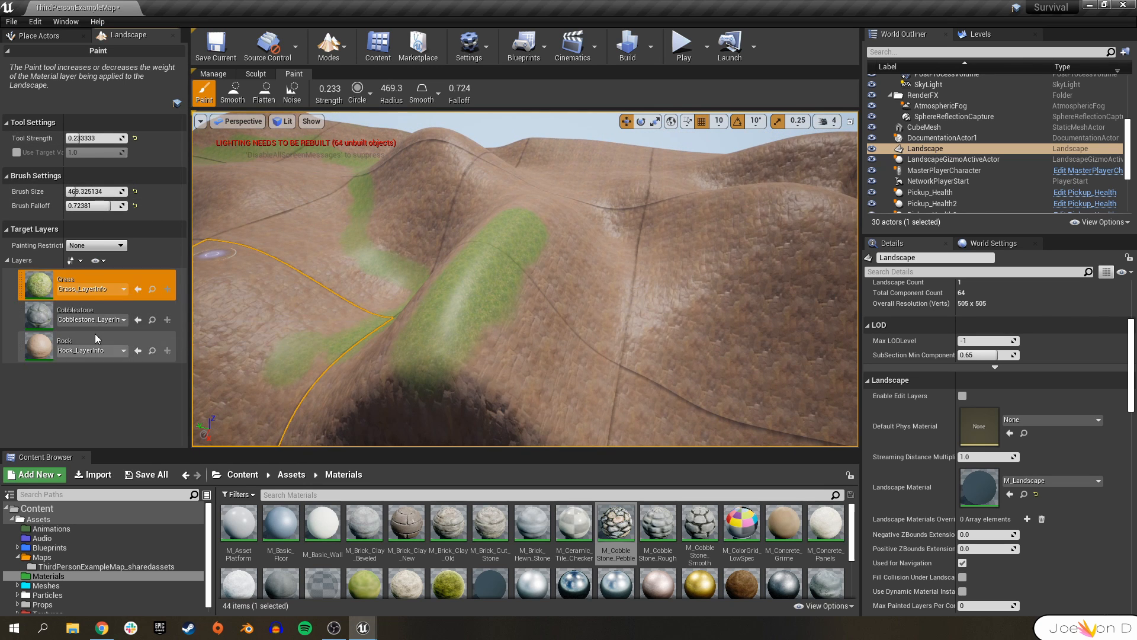
pyautogui.click(94, 338)
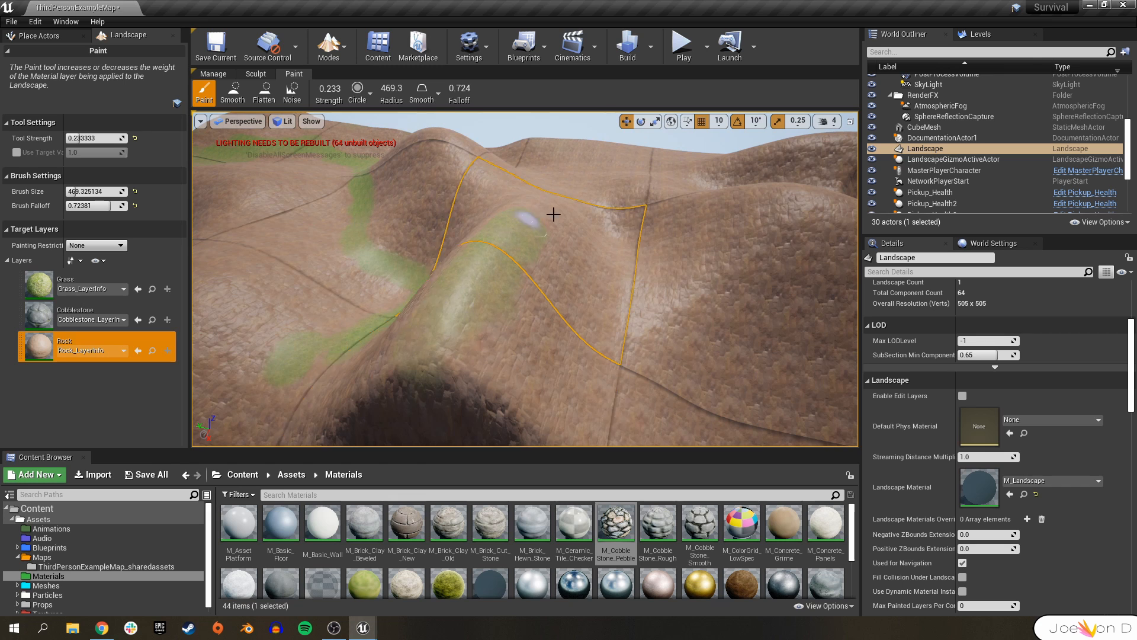
pyautogui.moveTo(420, 336); pyautogui.dragTo(543, 325, button='right')
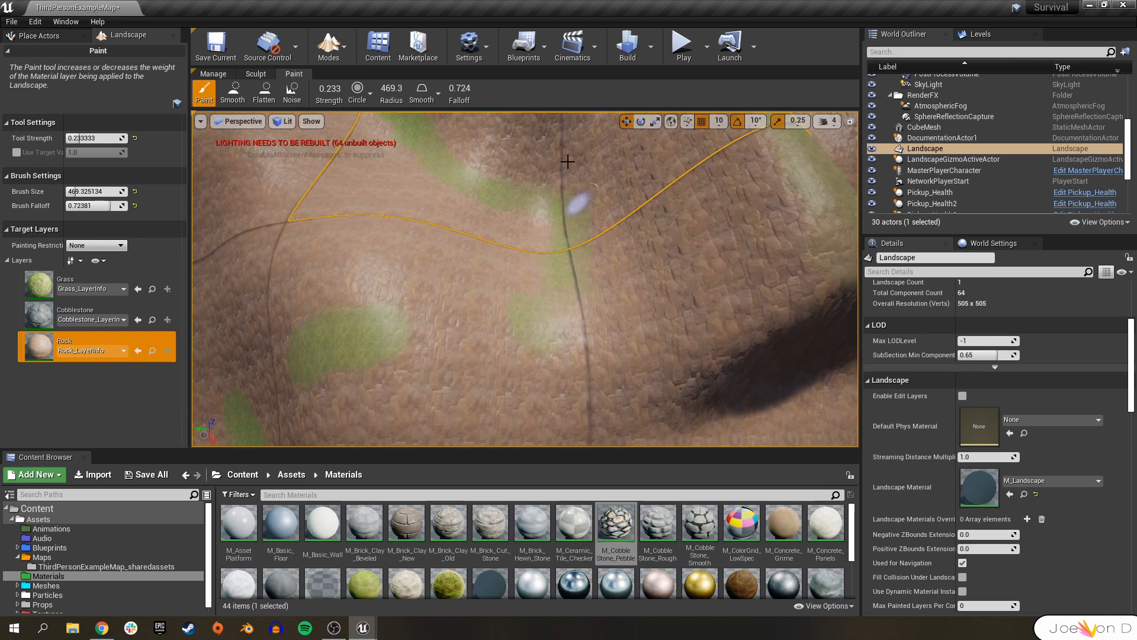
pyautogui.moveTo(419, 126); pyautogui.dragTo(543, 201, button='right')
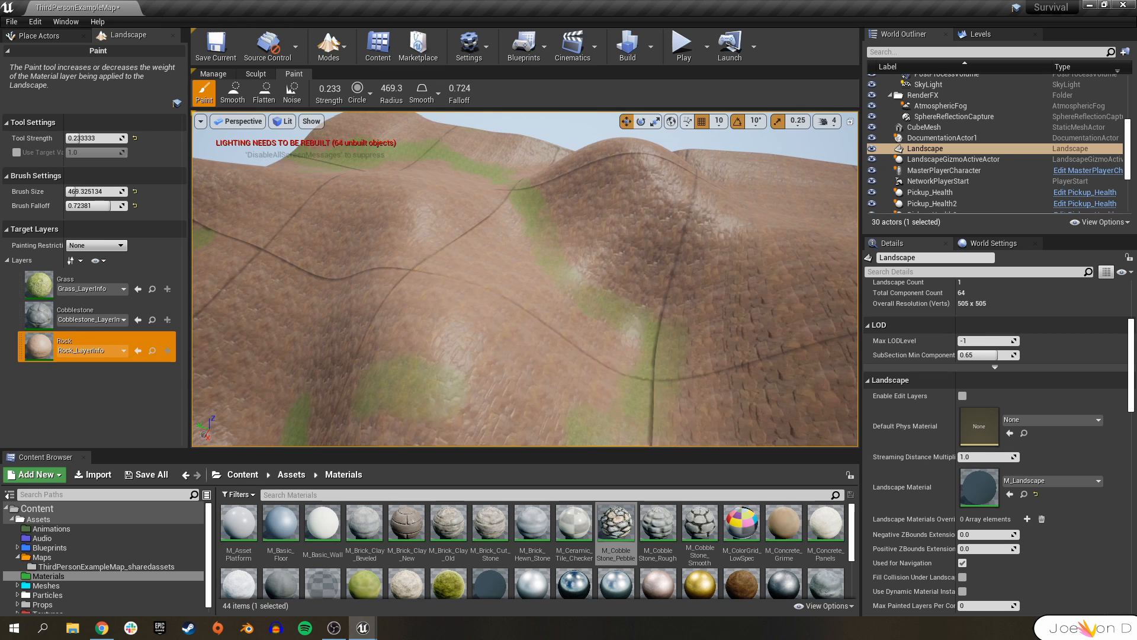
pyautogui.moveTo(486, 277); pyautogui.dragTo(355, 355, button='right')
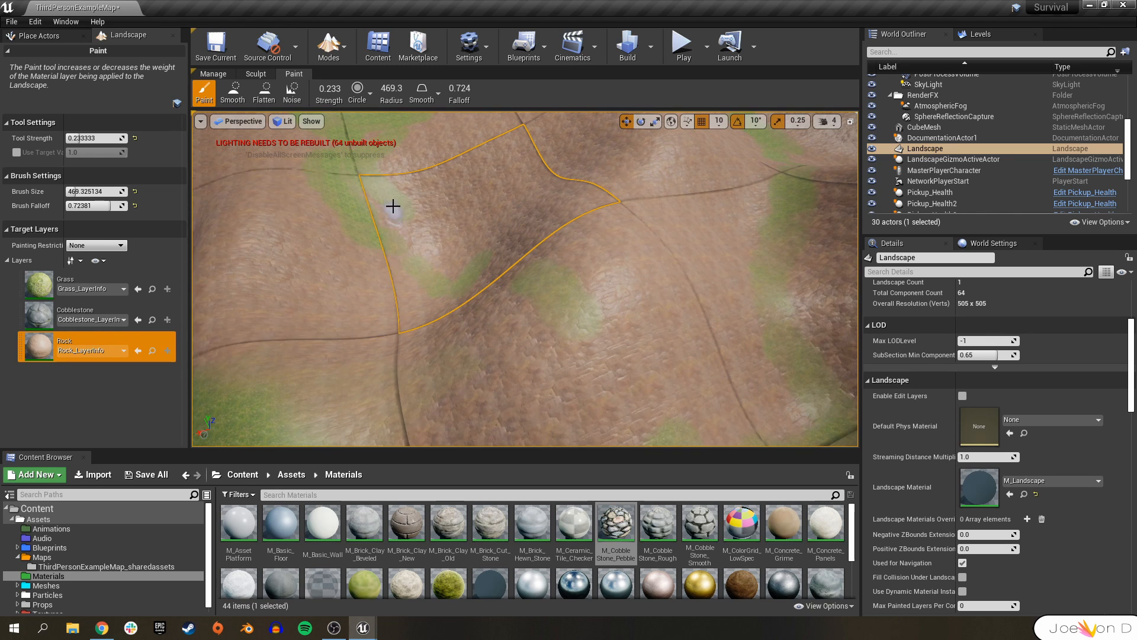
pyautogui.moveTo(539, 322); pyautogui.dragTo(590, 227, button='right')
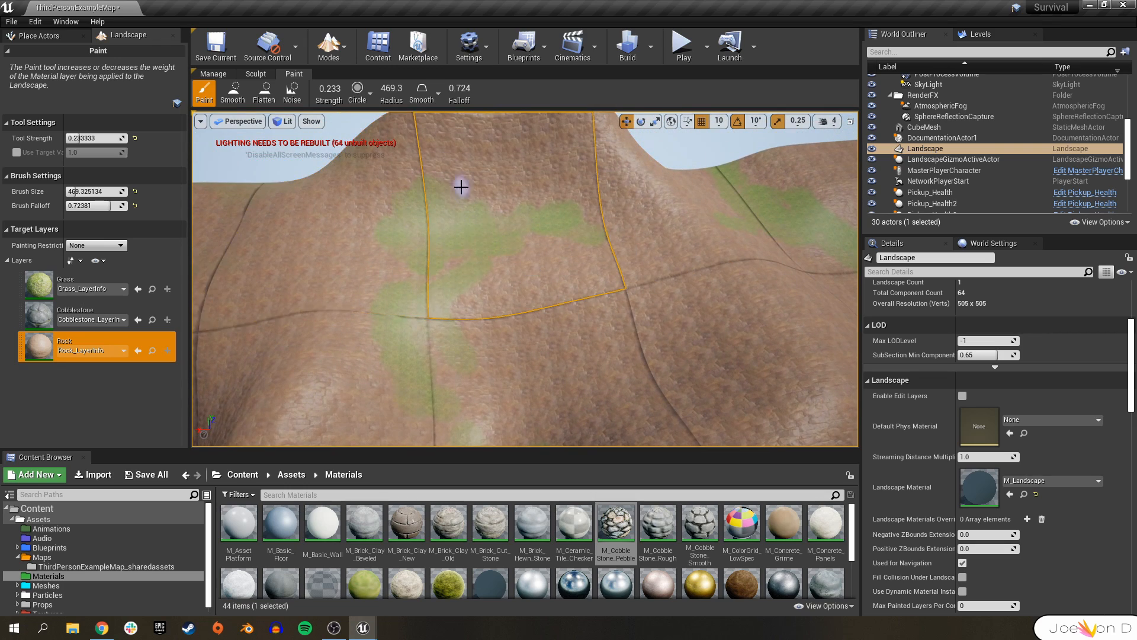
pyautogui.moveTo(517, 237)
pyautogui.mouseDown(button='right')
pyautogui.moveTo(561, 325)
pyautogui.moveTo(594, 244)
pyautogui.mouseUp(button='right')
# Switch to the Cobblestone layer and paint it along the edges of the play area with a smaller, harder brush.
pyautogui.moveTo(77, 192); pyautogui.dragTo(90, 191)
pyautogui.moveTo(109, 205); pyautogui.dragTo(115, 206)
pyautogui.moveTo(721, 271)
pyautogui.mouseDown(button='right')
pyautogui.moveTo(627, 254)
pyautogui.moveTo(675, 322)
pyautogui.moveTo(284, 351)
pyautogui.mouseUp(button='right')
pyautogui.click(72, 302)
pyautogui.moveTo(89, 192); pyautogui.dragTo(80, 192)
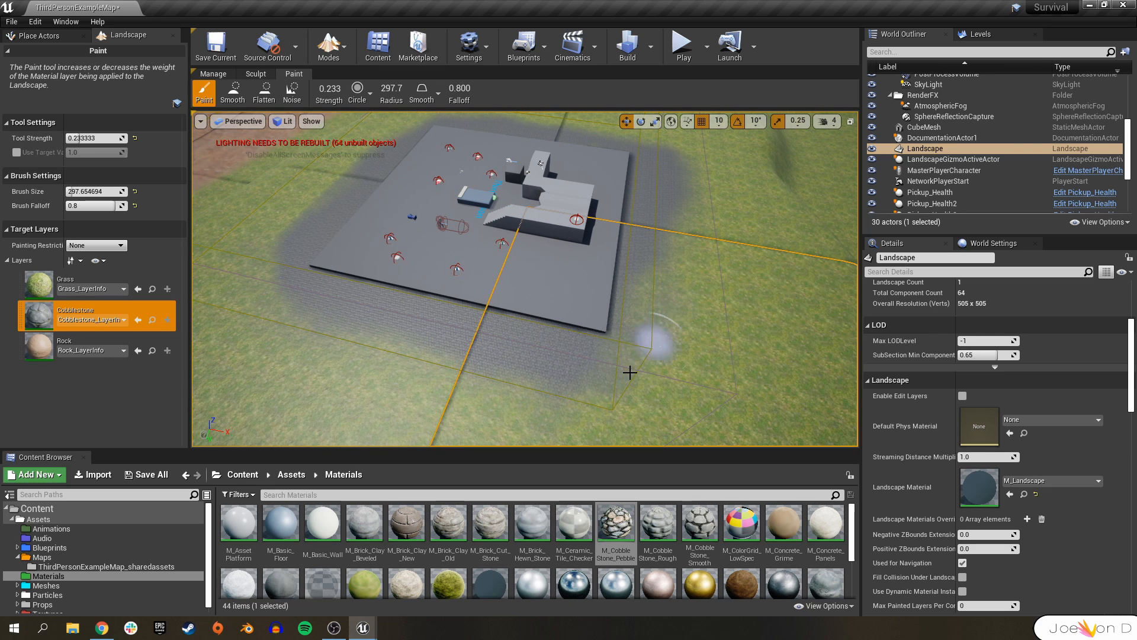
pyautogui.moveTo(669, 151); pyautogui.dragTo(598, 264, button='right')
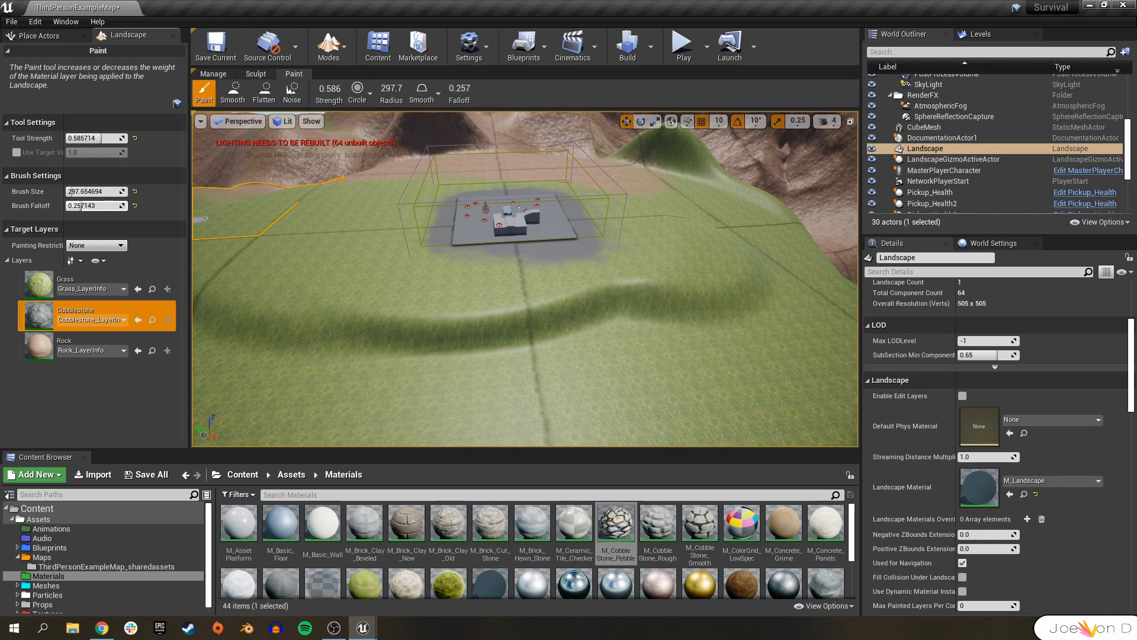
pyautogui.moveTo(274, 333); pyautogui.dragTo(275, 396, button='right')
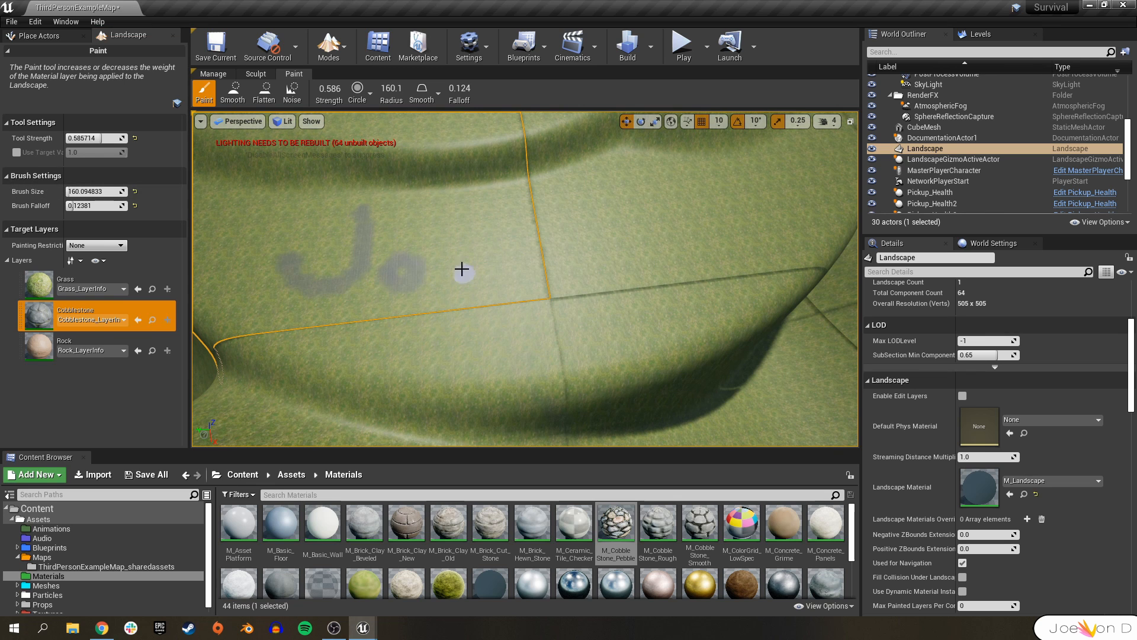
pyautogui.moveTo(690, 204)
pyautogui.mouseDown(button='right')
pyautogui.moveTo(690, 177)
pyautogui.moveTo(691, 196)
pyautogui.moveTo(690, 181)
pyautogui.moveTo(732, 145)
pyautogui.moveTo(756, 193)
pyautogui.moveTo(841, 163)
pyautogui.moveTo(820, 119)
pyautogui.mouseUp(button='right')
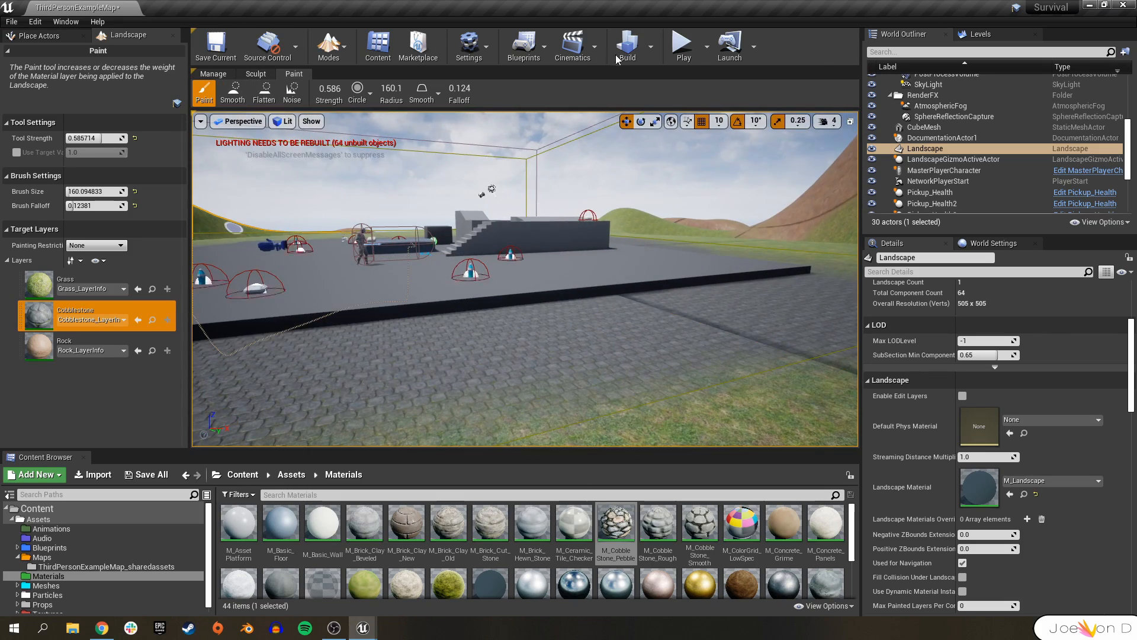
# Play-test the level by running the character across the painted terrain, then exit play mode.
pyautogui.click(681, 47)
pyautogui.press('w')
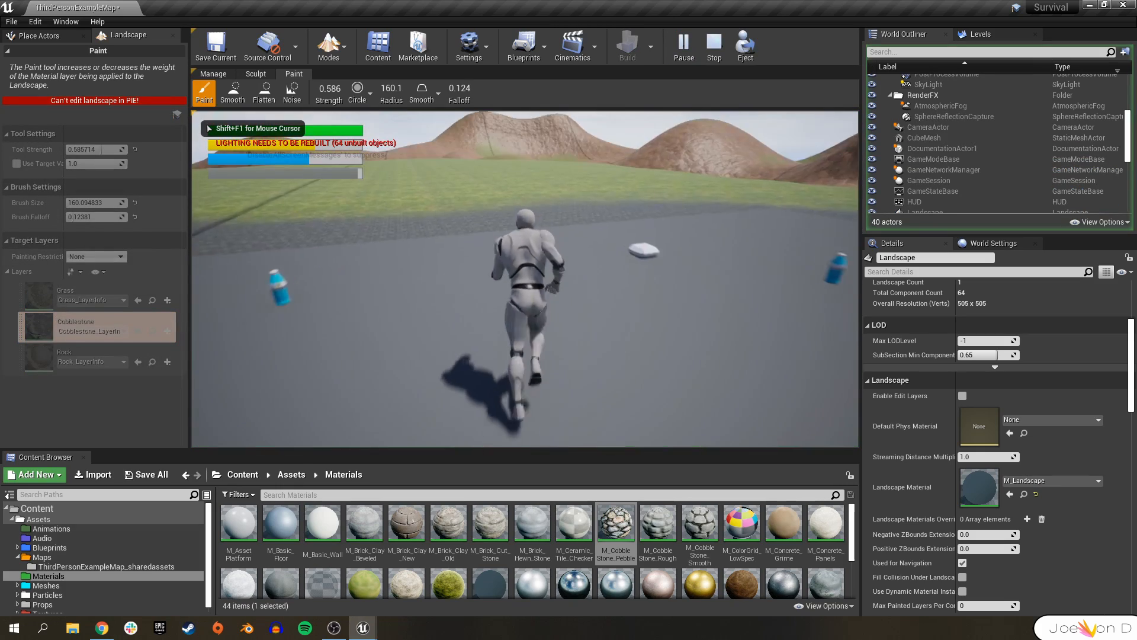
pyautogui.press('space')
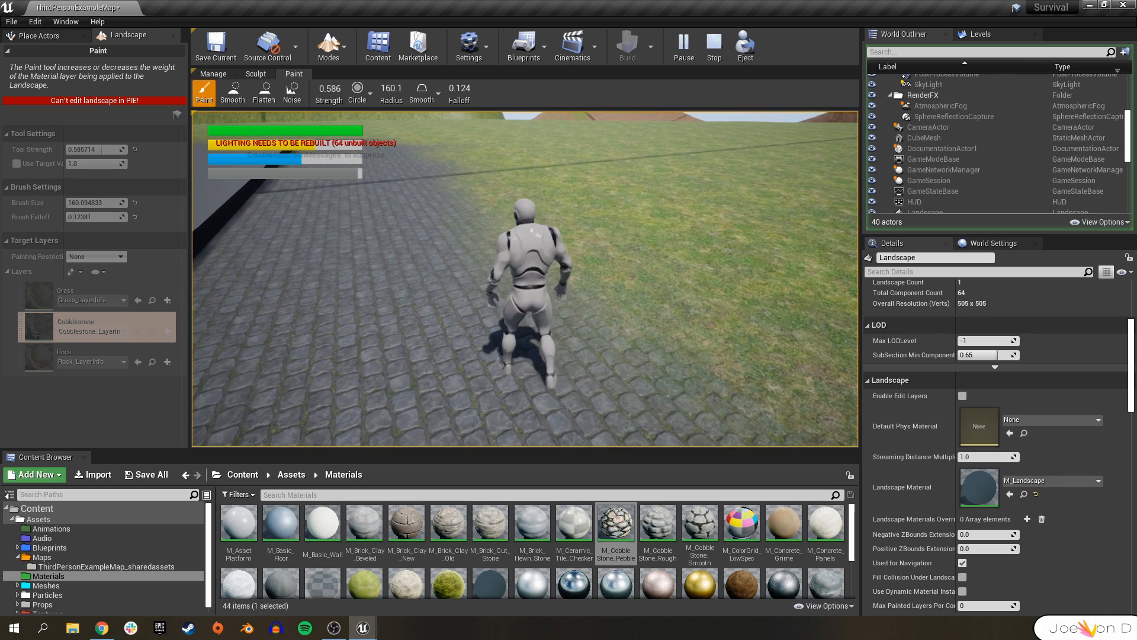
pyautogui.press('w')
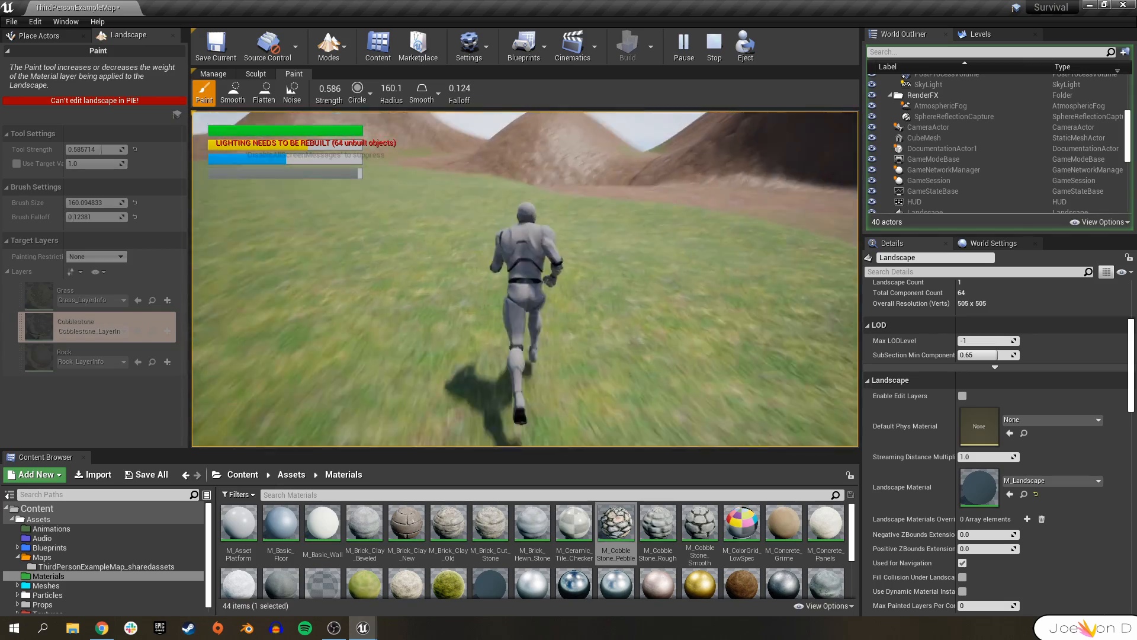
pyautogui.press('d')
pyautogui.press('Escape')
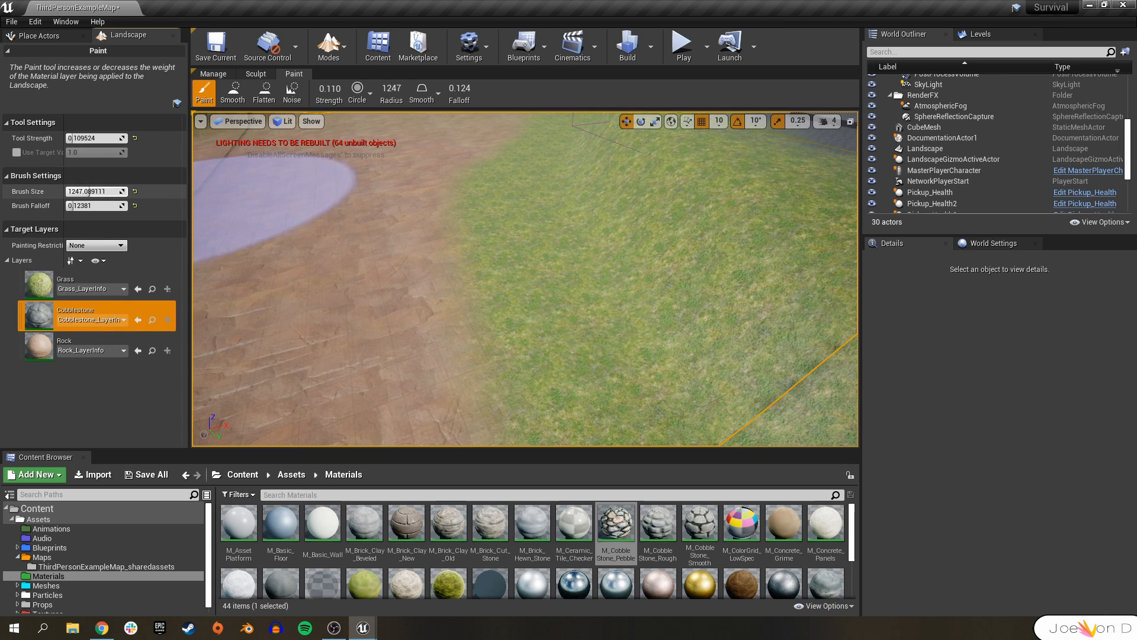
# Set the brush falloff to about 0.88 and paint Grass to soften the cobblestone border.
pyautogui.moveTo(112, 206); pyautogui.dragTo(121, 205)
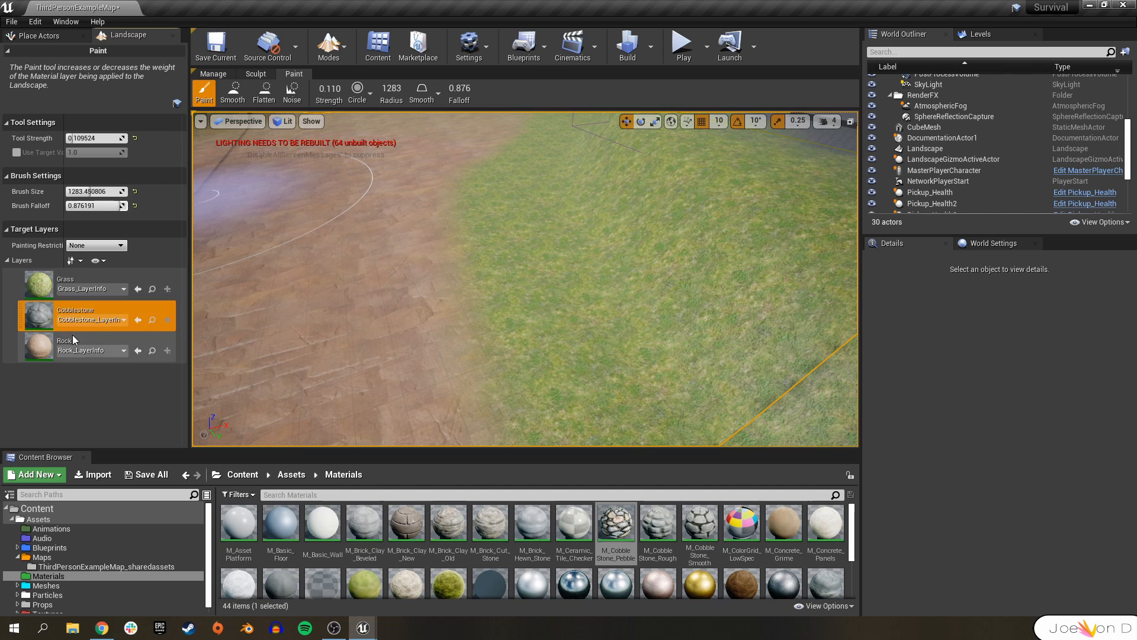
pyautogui.click(71, 283)
pyautogui.moveTo(472, 374)
pyautogui.mouseDown()
pyautogui.moveTo(371, 264)
pyautogui.moveTo(497, 208)
pyautogui.mouseUp()
pyautogui.moveTo(502, 204); pyautogui.dragTo(503, 237, button='right')
pyautogui.moveTo(502, 203); pyautogui.dragTo(561, 319)
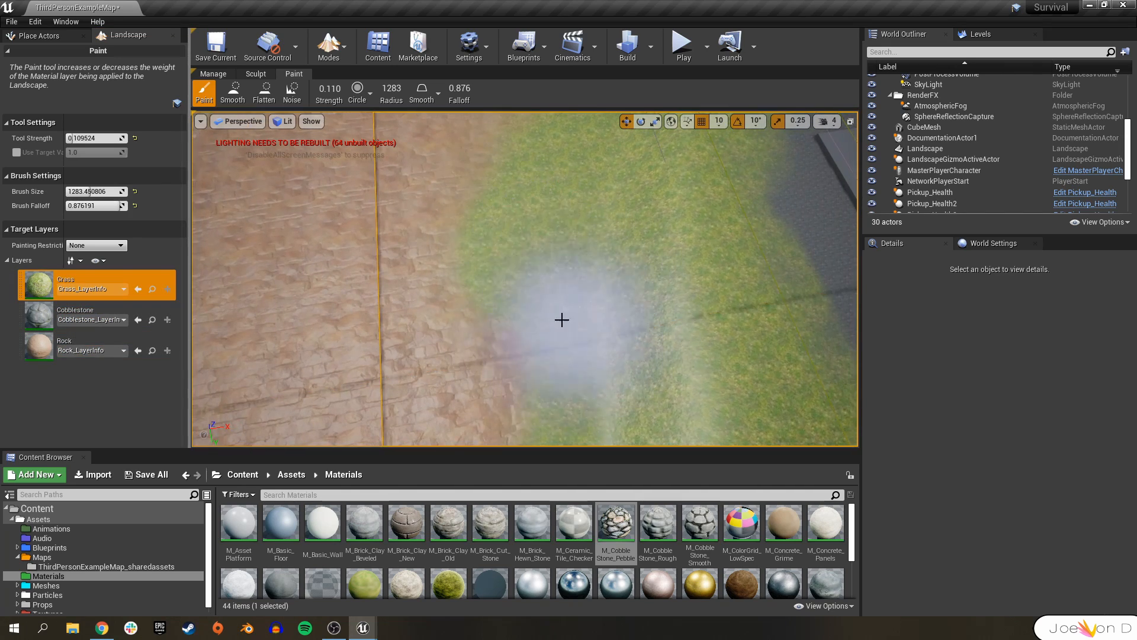
pyautogui.moveTo(474, 122)
pyautogui.mouseDown(button='right')
pyautogui.moveTo(485, 236)
pyautogui.moveTo(614, 254)
pyautogui.moveTo(477, 182)
pyautogui.moveTo(393, 312)
pyautogui.moveTo(509, 226)
pyautogui.moveTo(596, 132)
pyautogui.mouseUp(button='right')
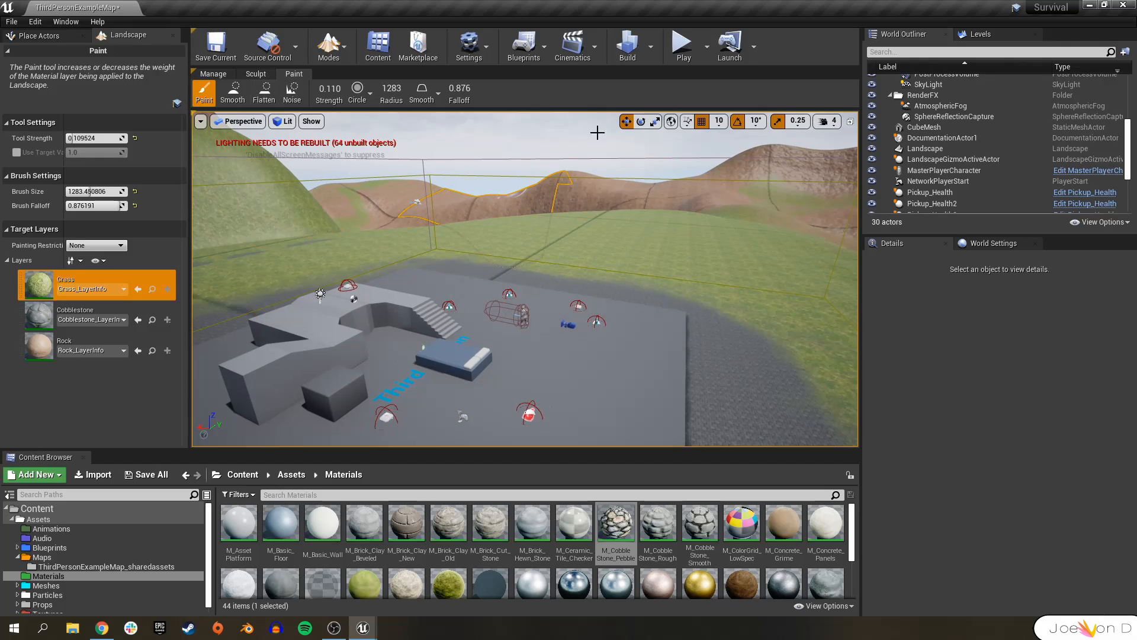
# Open the M_Landscape material in the material editor.
pyautogui.click(331, 48)
pyautogui.click(349, 80)
pyautogui.scroll(-2, 484, 536)
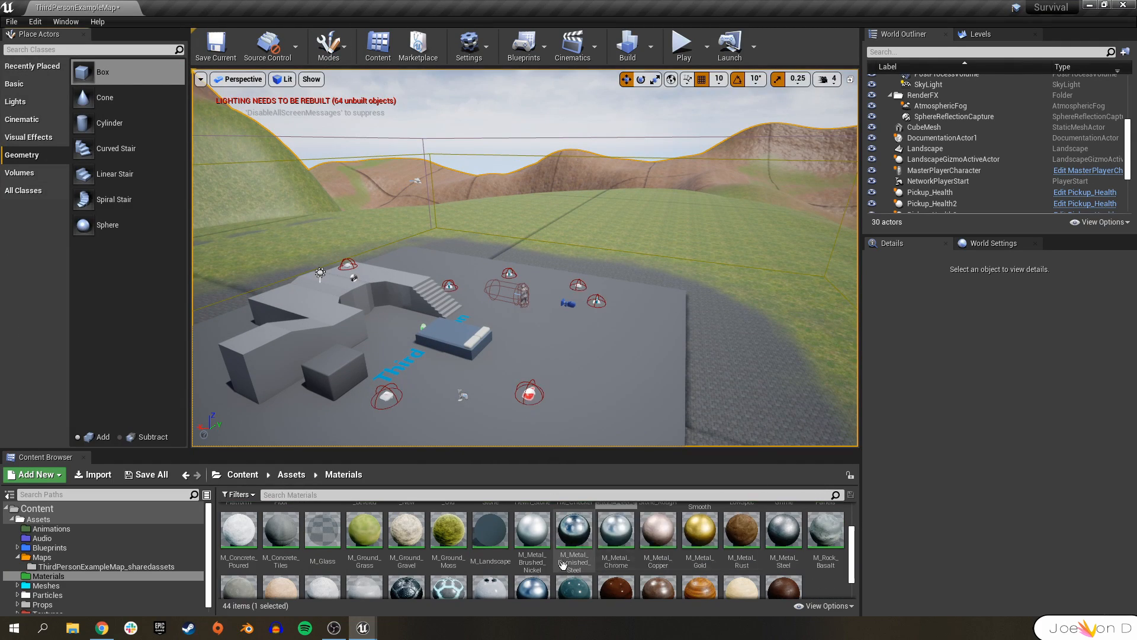
pyautogui.doubleClick(486, 536)
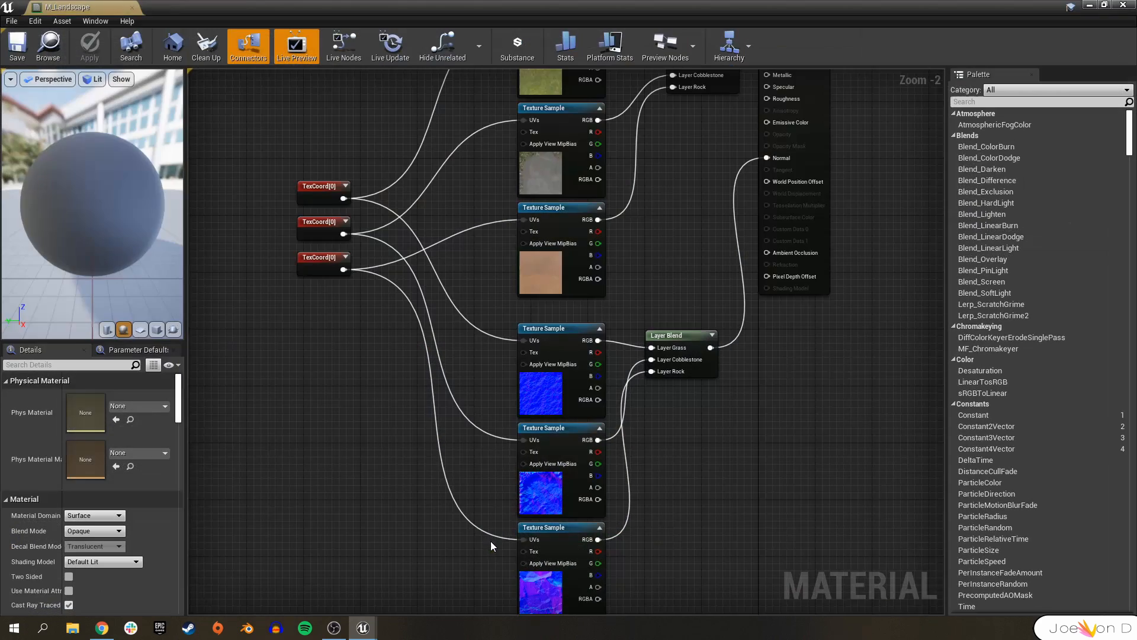
# Add a scalar parameter named Specular with default value 1 and connect it to the Specular input.
pyautogui.scroll(3, 629, 286)
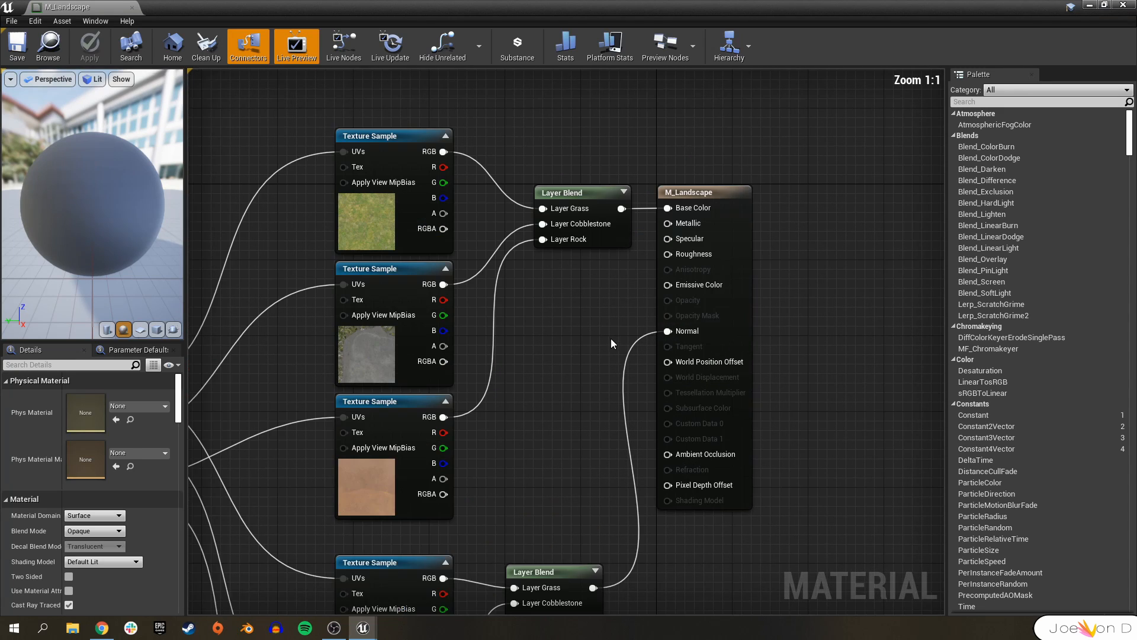
pyautogui.moveTo(656, 269); pyautogui.dragTo(569, 335)
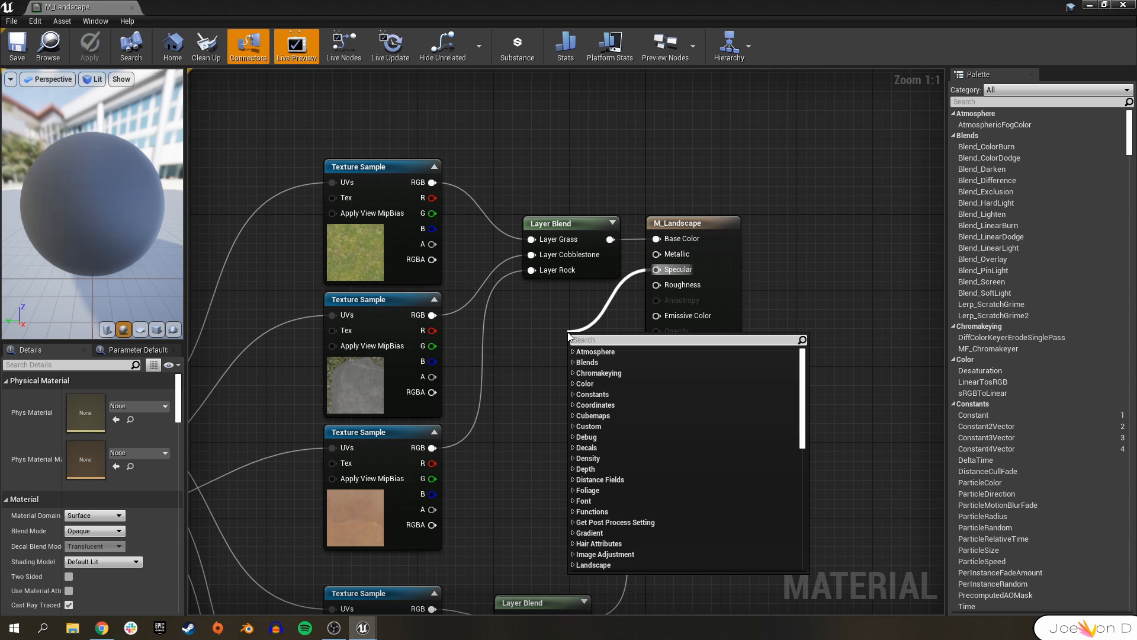
pyautogui.write('scalar')
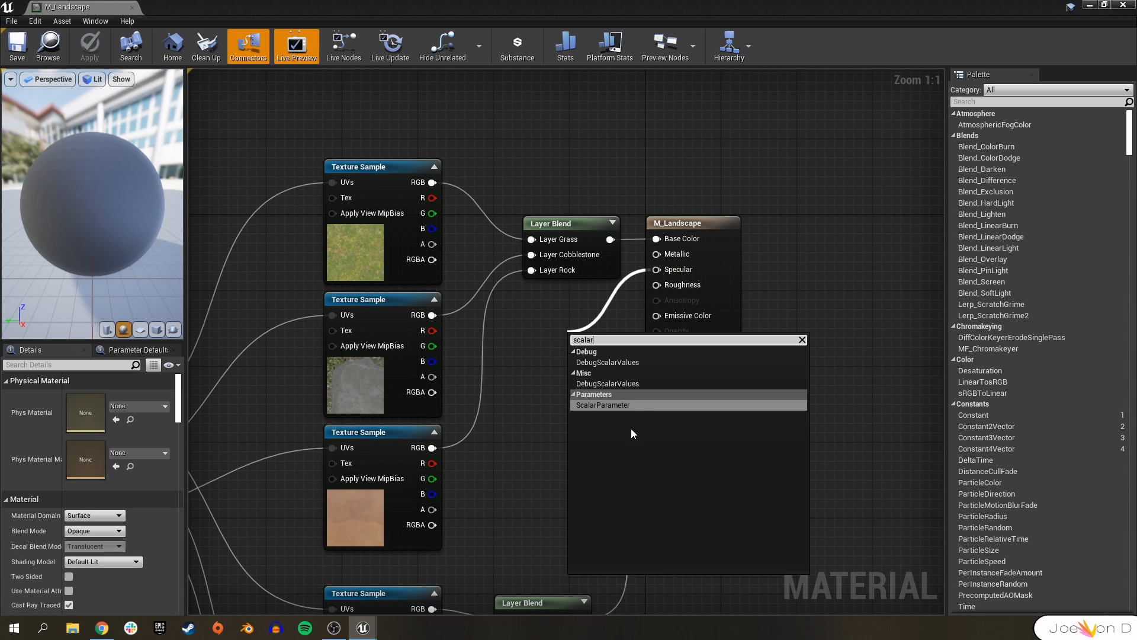
pyautogui.click(629, 405)
pyautogui.write('Specular')
pyautogui.press('Return')
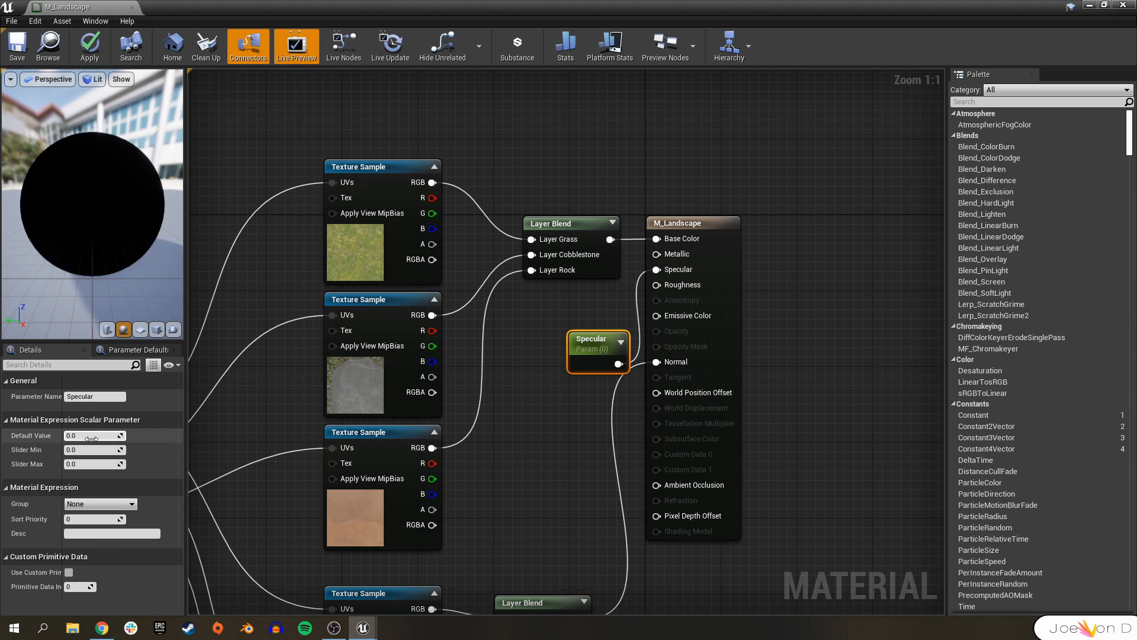
pyautogui.click(91, 436)
pyautogui.write('1')
pyautogui.click(522, 372)
pyautogui.moveTo(594, 349); pyautogui.dragTo(586, 310)
pyautogui.click(626, 362)
# Add a scalar parameter named Roughness with default value 1 and connect it to the Roughness input.
pyautogui.moveTo(656, 285); pyautogui.dragTo(604, 398)
pyautogui.write('scalar')
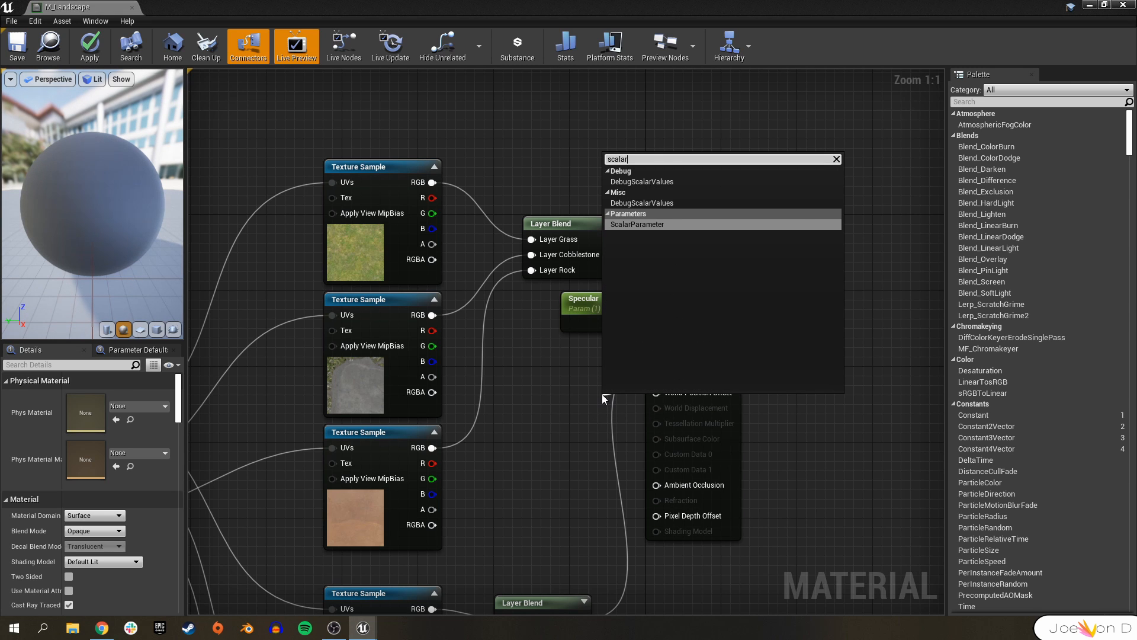
pyautogui.press('Return')
pyautogui.write('Roughness')
pyautogui.press('Return')
pyautogui.moveTo(104, 435); pyautogui.dragTo(122, 435)
pyautogui.moveTo(619, 411); pyautogui.dragTo(576, 357)
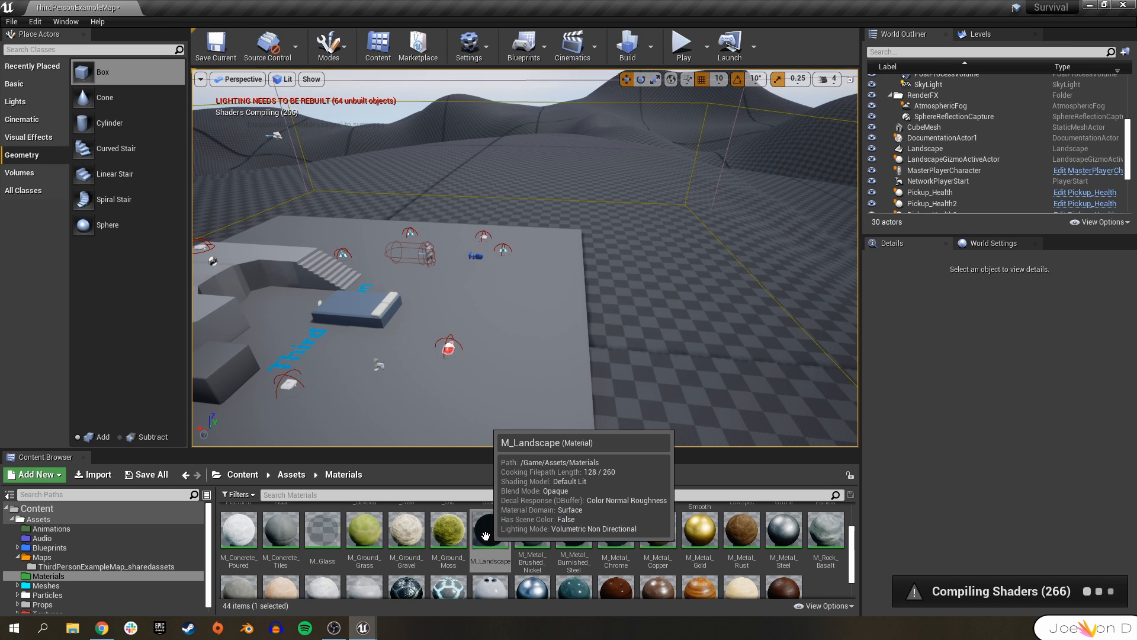
# Create a material instance of M_Landscape named MI_Landscape.
pyautogui.rightClick(486, 536)
pyautogui.click(557, 260)
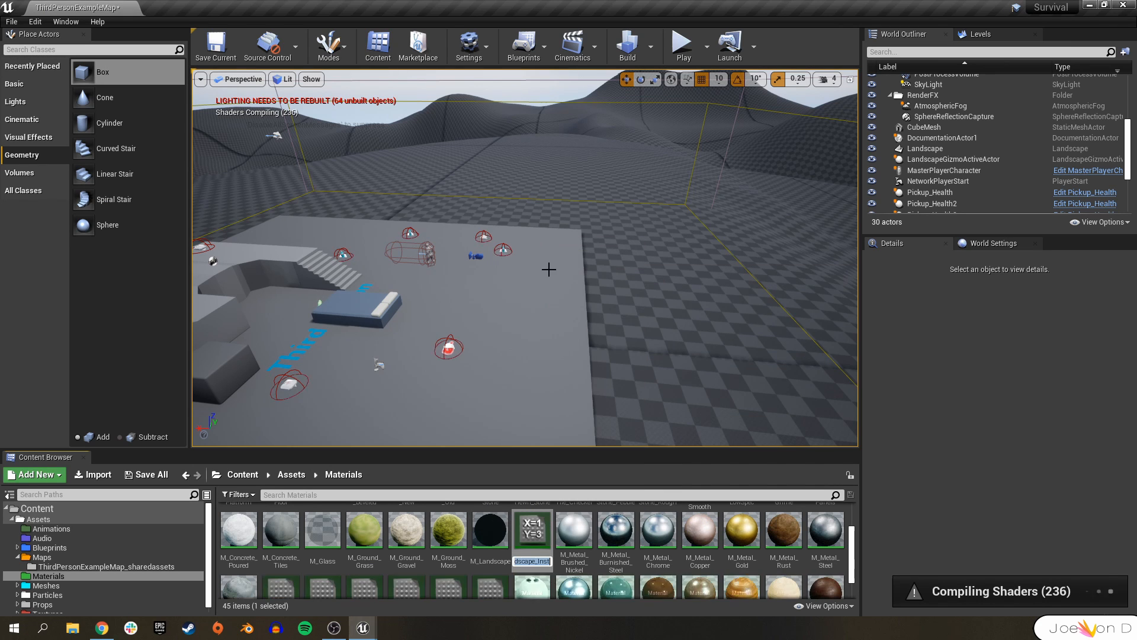
pyautogui.write('MI_La')
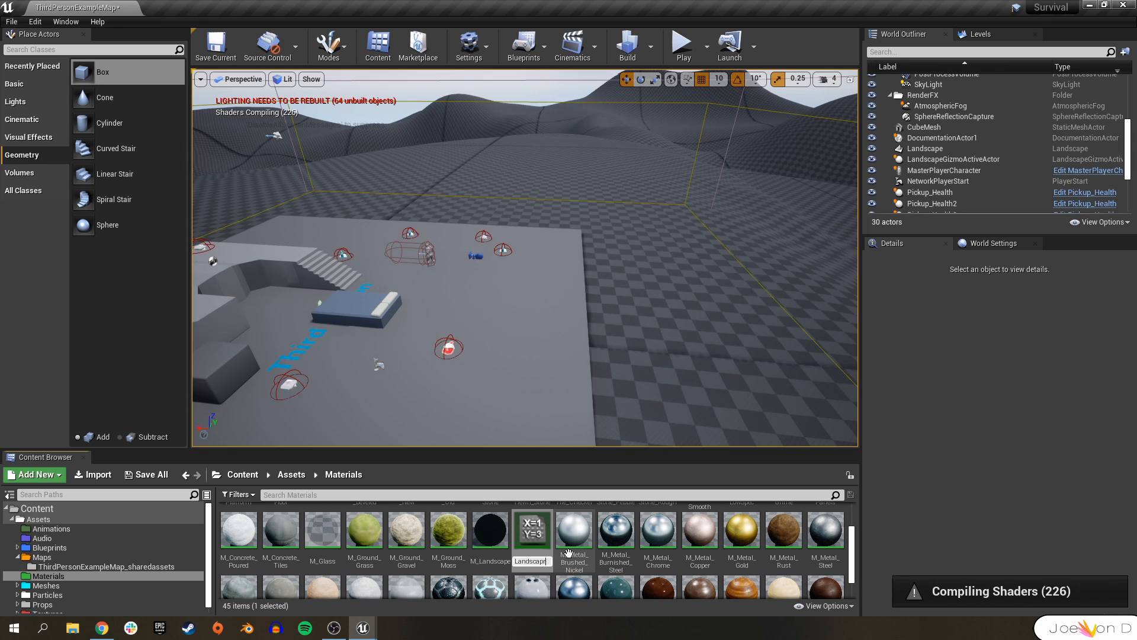
pyautogui.press('Return')
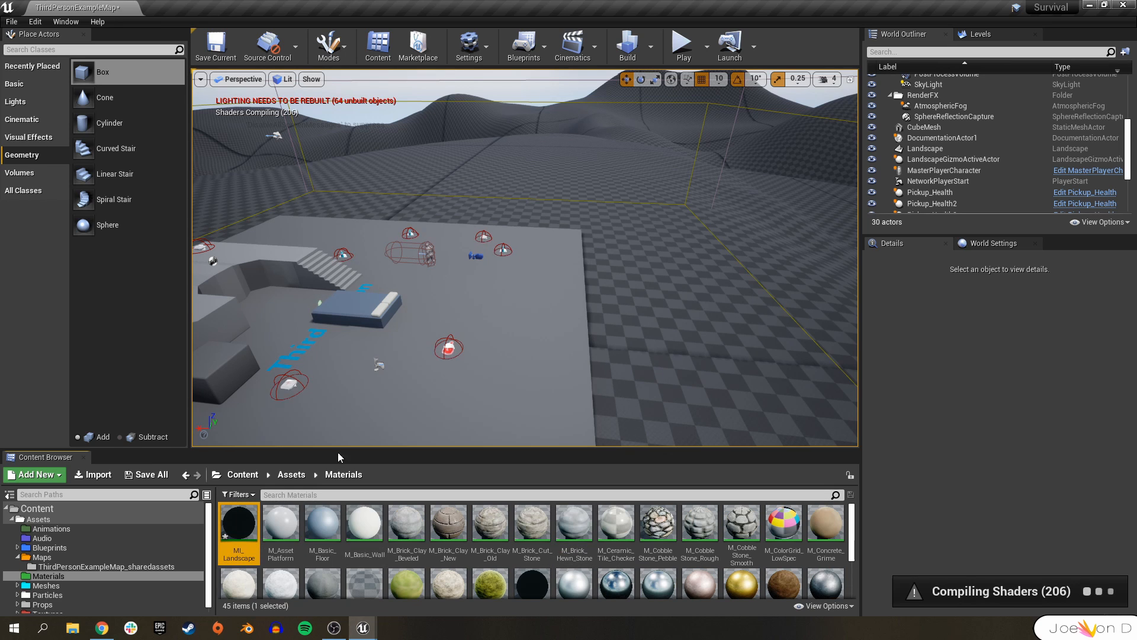
# Assign MI_Landscape as the landscape's material and open it in the material instance editor.
pyautogui.click(626, 204)
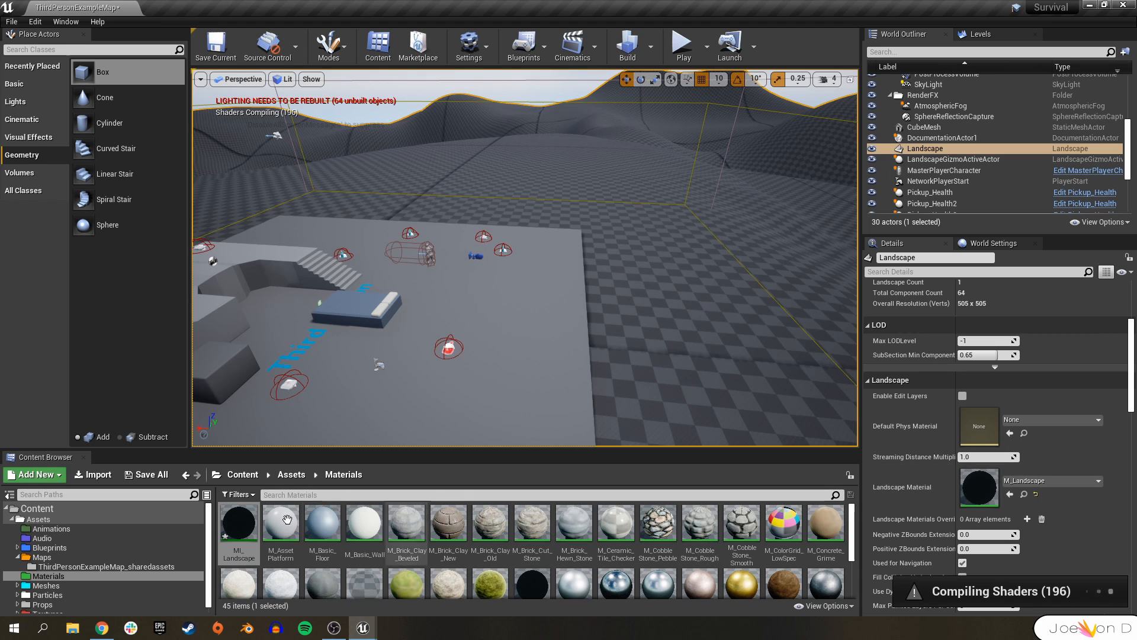
pyautogui.moveTo(239, 524); pyautogui.dragTo(1042, 511)
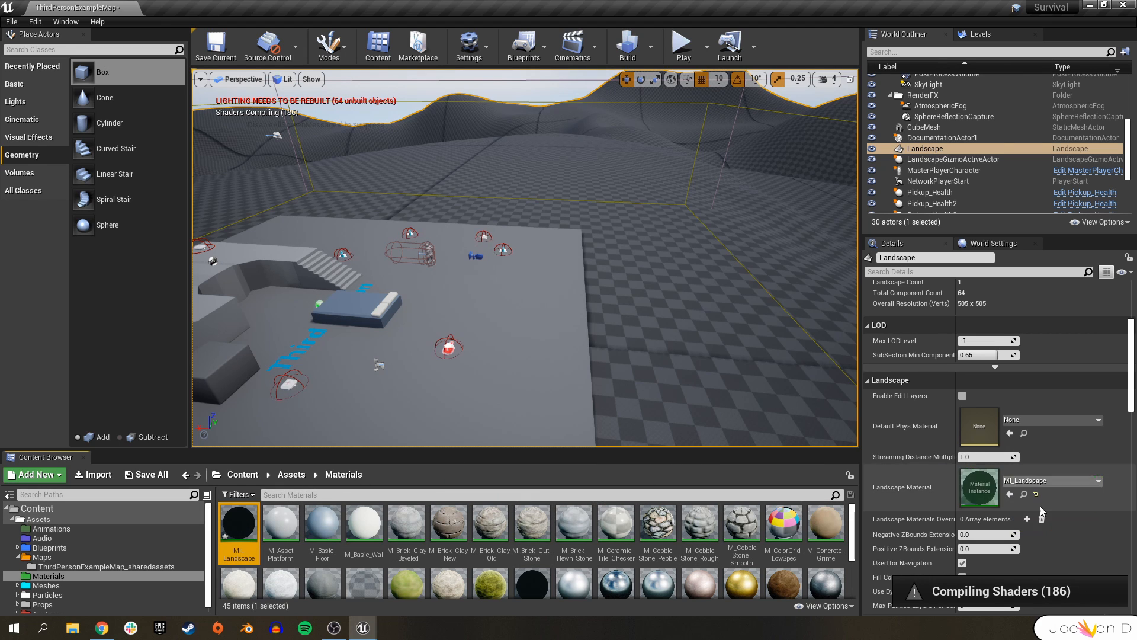
pyautogui.doubleClick(240, 524)
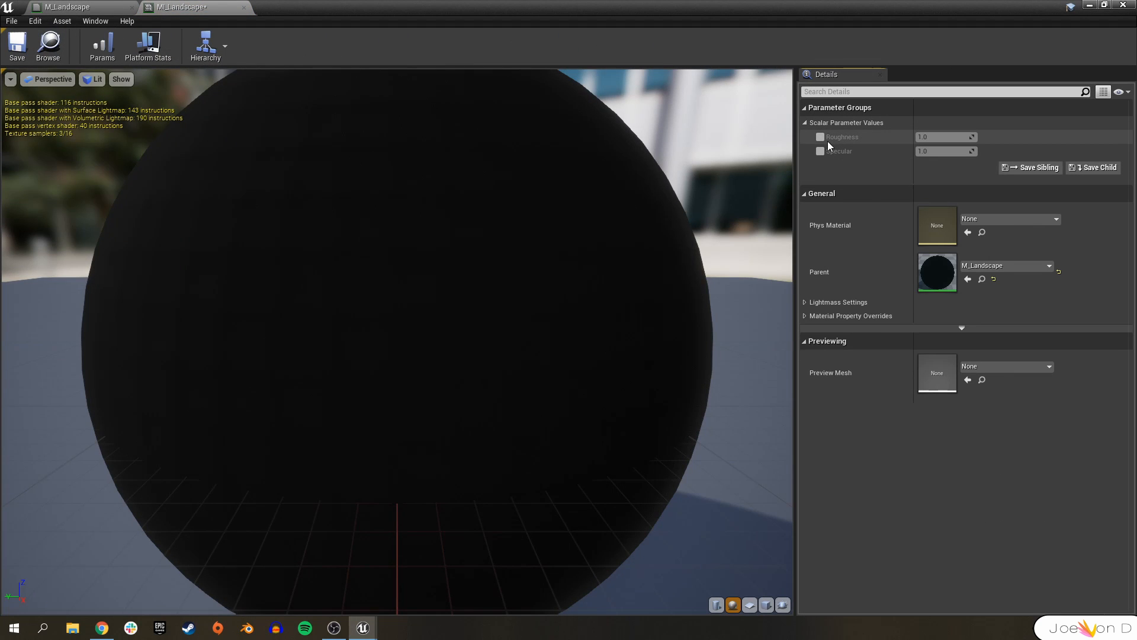
# Enable the Roughness and Specular parameter overrides in MI_Landscape and save the material instance.
pyautogui.click(820, 151)
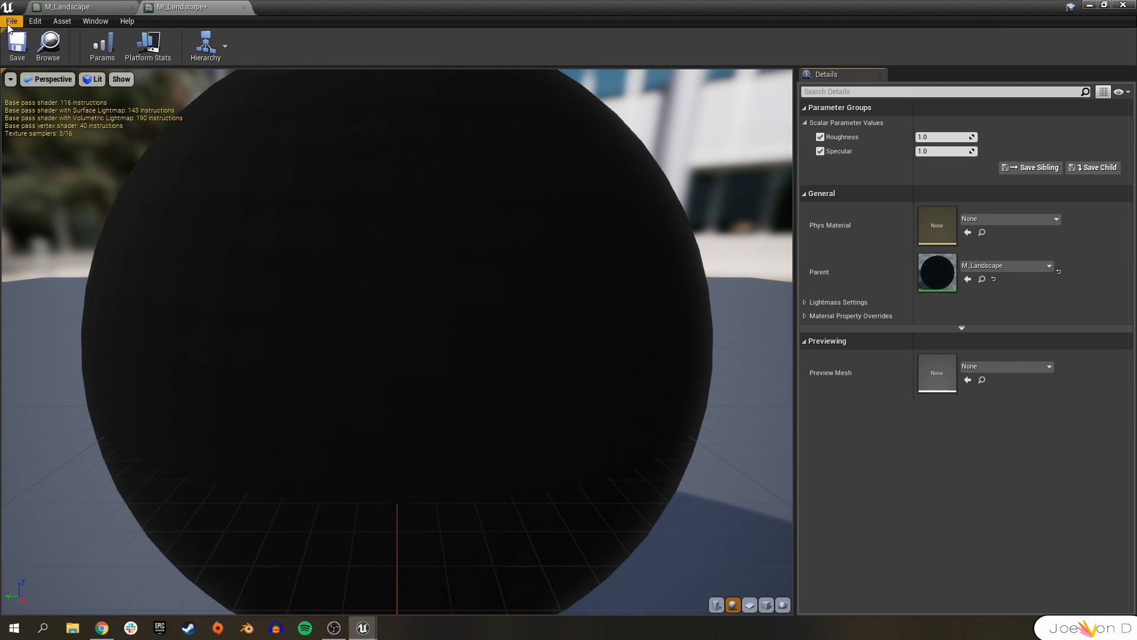
pyautogui.click(18, 47)
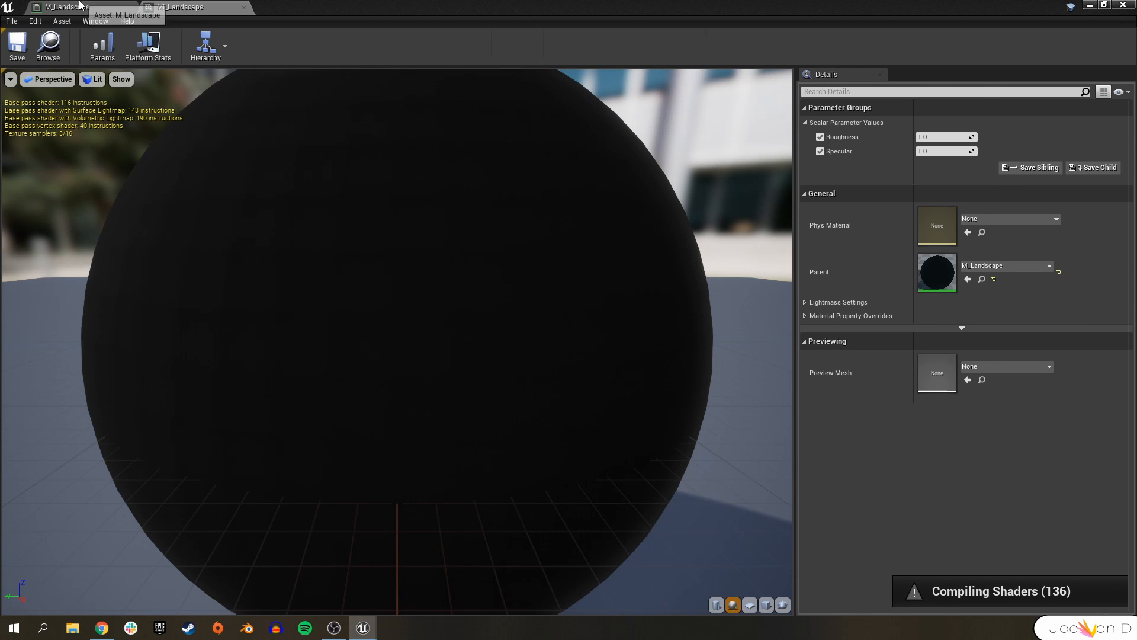
# Examine the M_Landscape material graph's texture samples, layer blends and Roughness parameter node.
pyautogui.click(80, 5)
pyautogui.click(521, 372)
pyautogui.moveTo(522, 371); pyautogui.dragTo(569, 296, button='right')
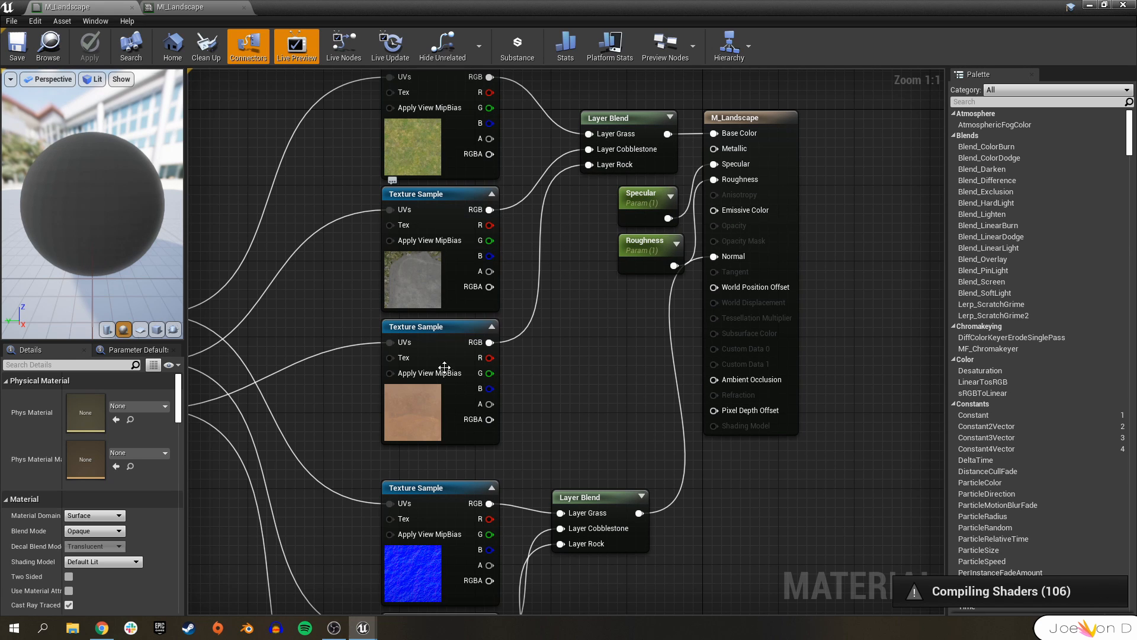
pyautogui.click(441, 355)
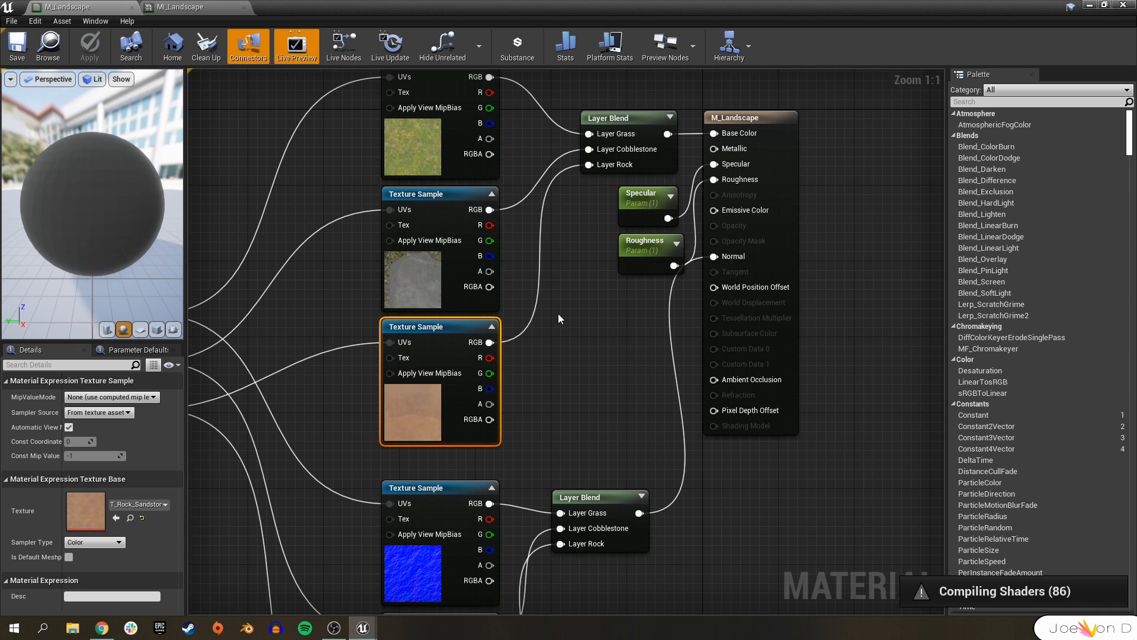
pyautogui.click(443, 166)
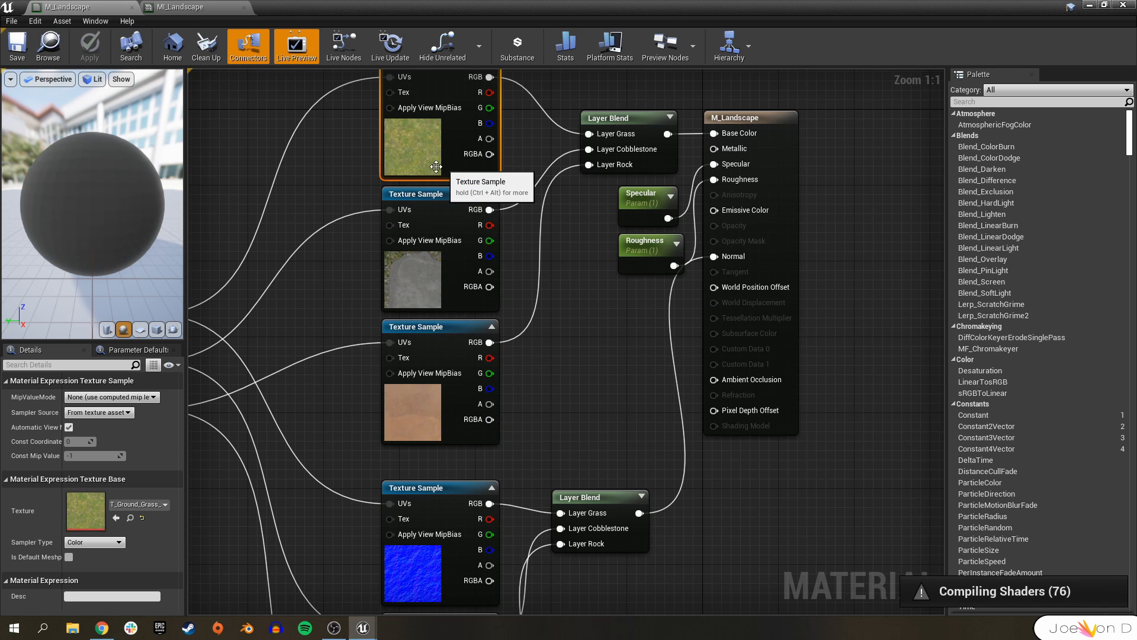
pyautogui.click(556, 222)
pyautogui.moveTo(585, 286); pyautogui.dragTo(541, 431, button='right')
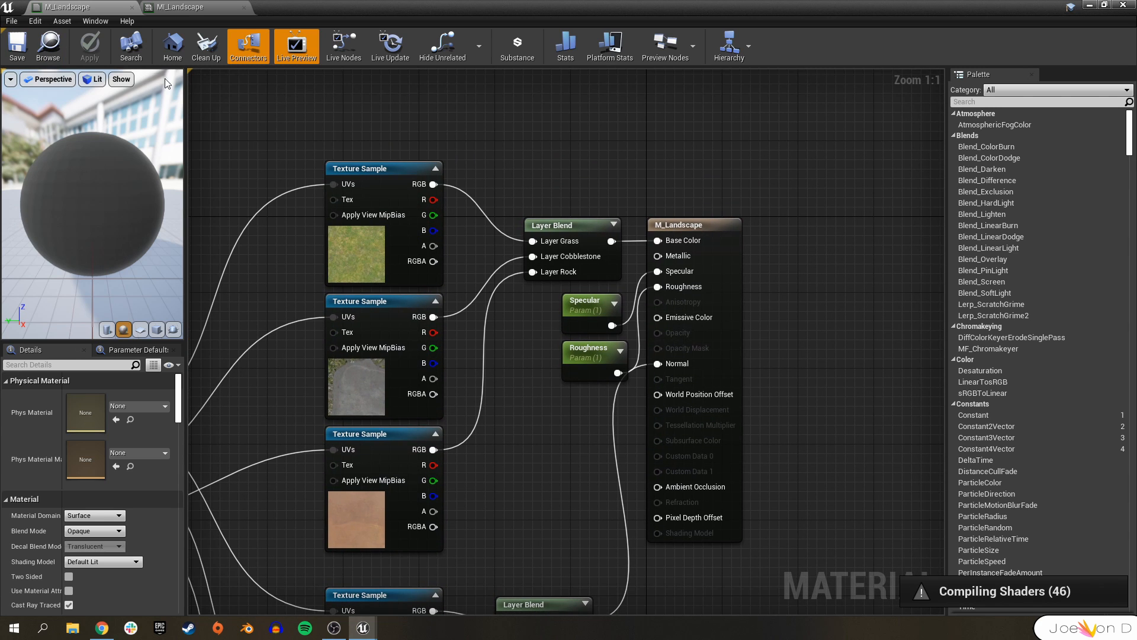
pyautogui.click(592, 355)
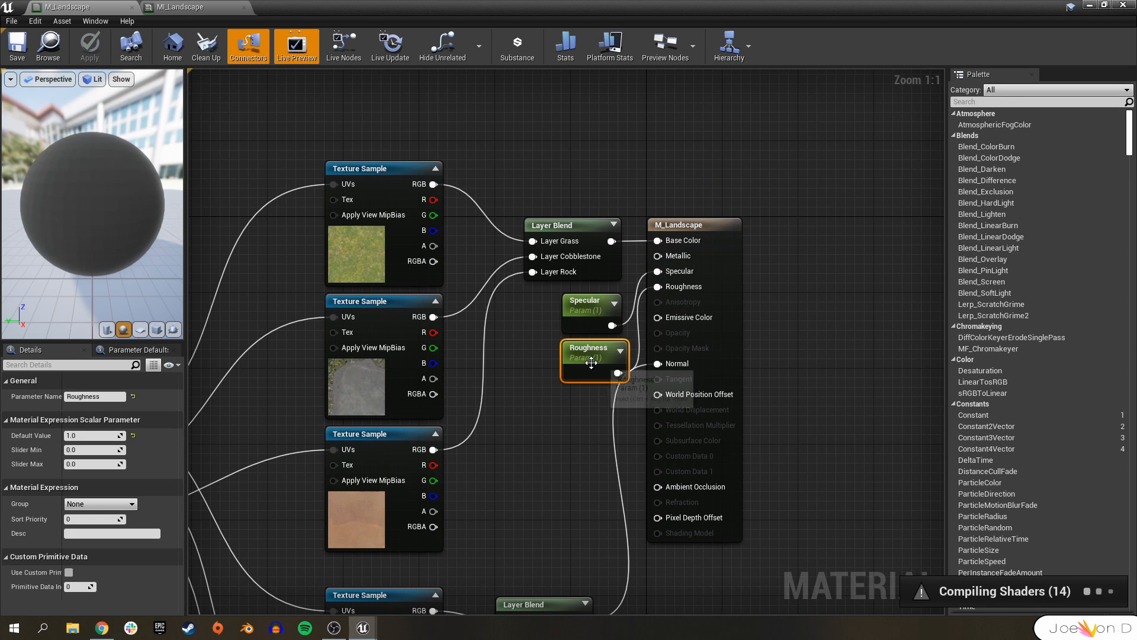
# Restore the MI_Landscape editor to a smaller floating window beside the level viewport and widen its details area.
pyautogui.click(1089, 5)
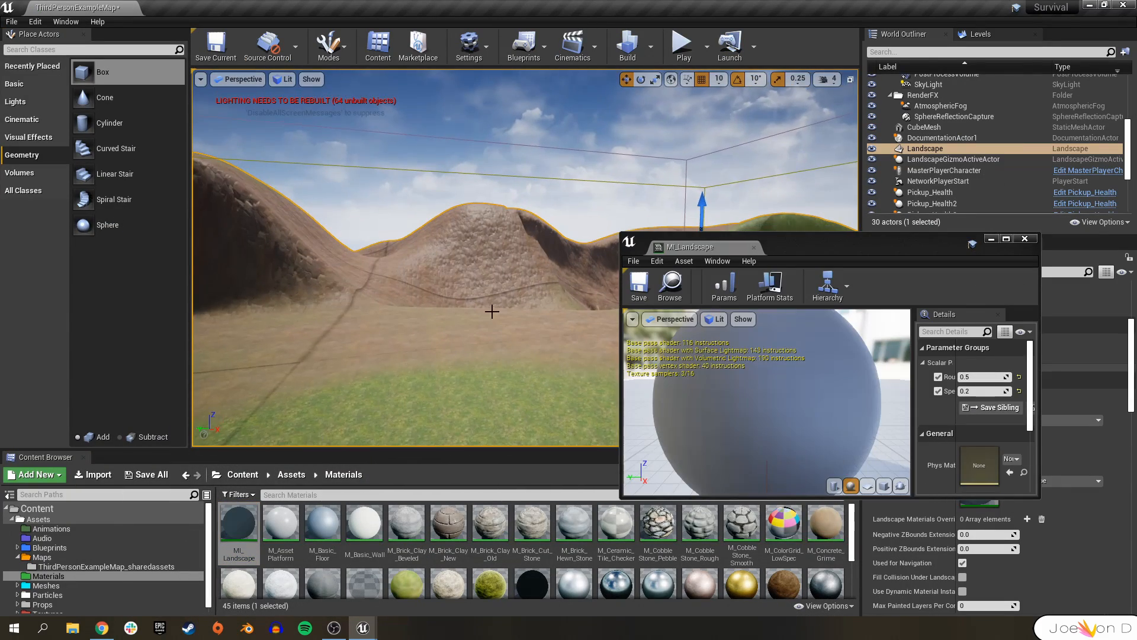
pyautogui.moveTo(871, 245)
pyautogui.mouseDown()
pyautogui.moveTo(798, 213)
pyautogui.moveTo(857, 236)
pyautogui.mouseUp()
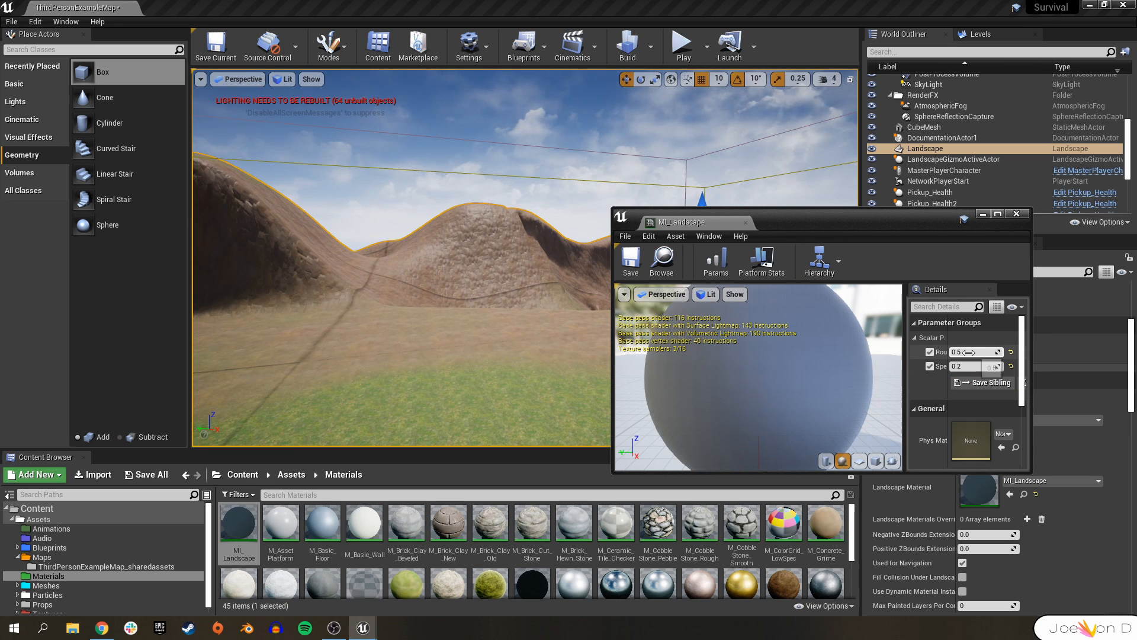
pyautogui.moveTo(1033, 362); pyautogui.dragTo(1097, 362)
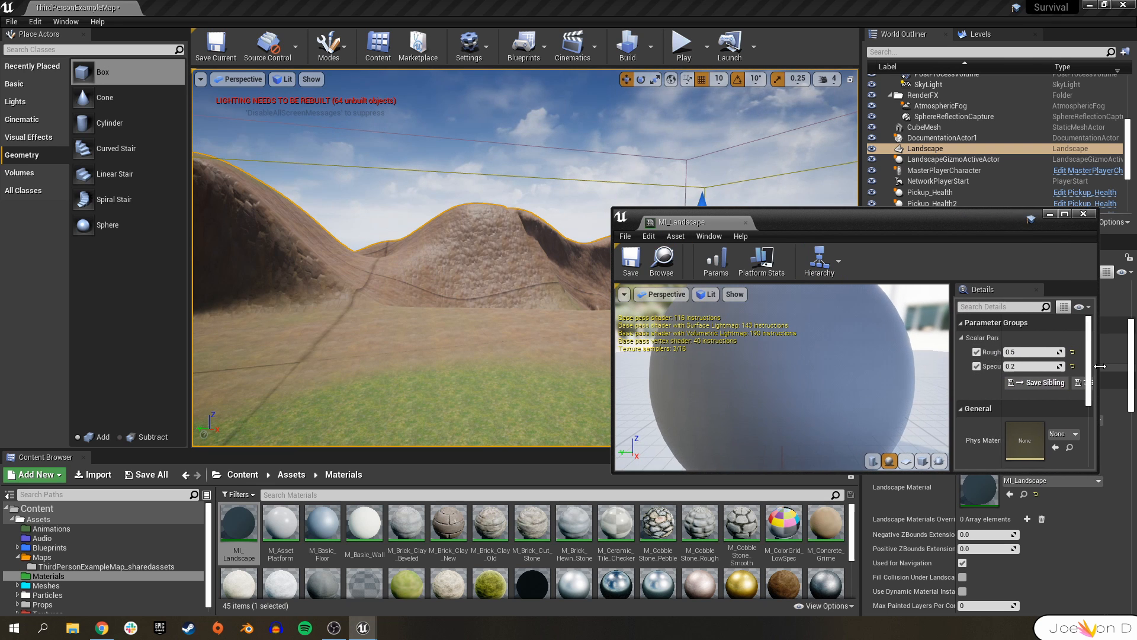
# Build the level's lighting after inspecting the landscape with the material instance applied.
pyautogui.moveTo(469, 284); pyautogui.dragTo(285, 308, button='right')
pyautogui.moveTo(568, 251); pyautogui.dragTo(492, 252, button='right')
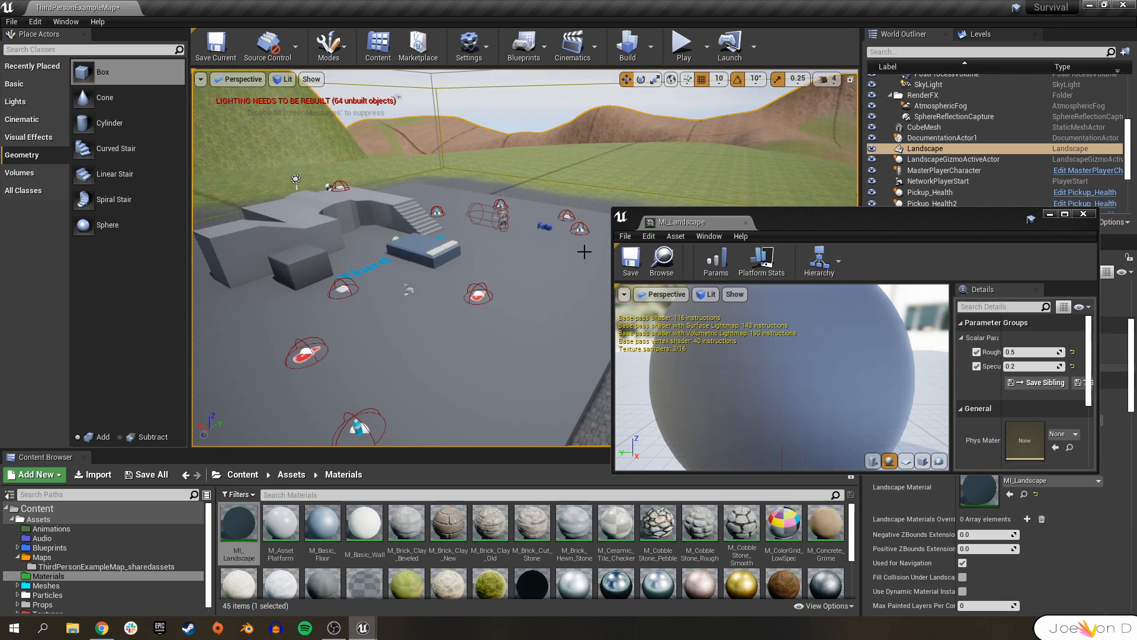
pyautogui.moveTo(453, 205); pyautogui.dragTo(723, 207, button='right')
pyautogui.moveTo(465, 243); pyautogui.dragTo(228, 254, button='right')
pyautogui.moveTo(506, 292); pyautogui.dragTo(341, 308, button='right')
pyautogui.moveTo(509, 244); pyautogui.dragTo(453, 294, button='right')
pyautogui.moveTo(425, 184); pyautogui.dragTo(563, 170, button='right')
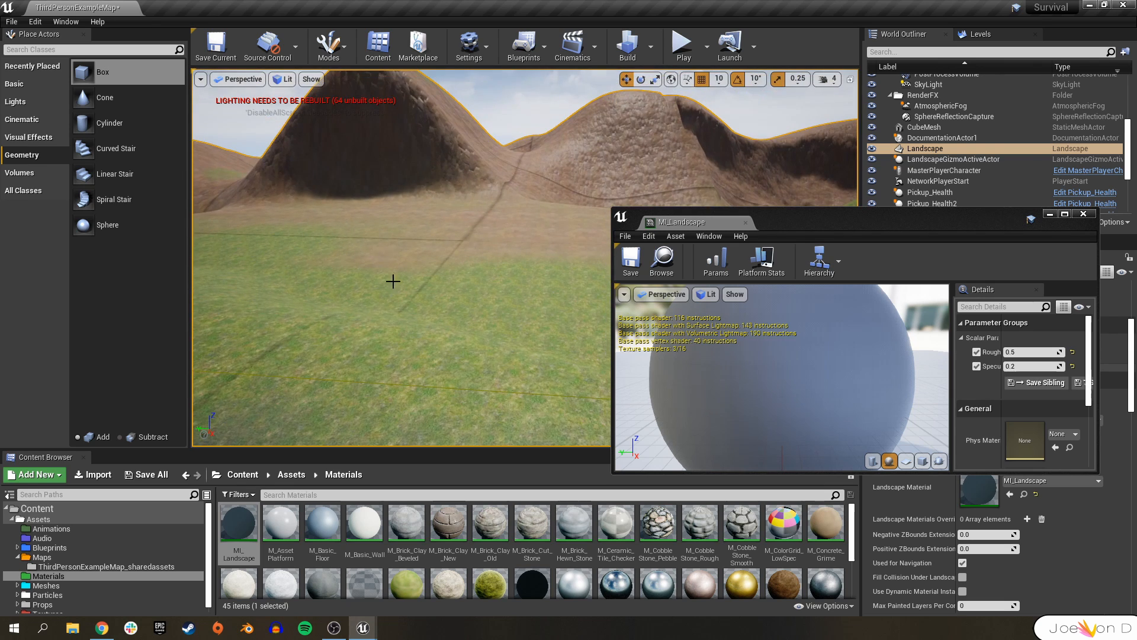
pyautogui.moveTo(393, 281); pyautogui.dragTo(546, 191, button='right')
pyautogui.moveTo(400, 242)
pyautogui.mouseDown(button='right')
pyautogui.moveTo(266, 261)
pyautogui.moveTo(649, 201)
pyautogui.moveTo(521, 255)
pyautogui.moveTo(414, 249)
pyautogui.moveTo(379, 284)
pyautogui.moveTo(462, 296)
pyautogui.moveTo(533, 195)
pyautogui.moveTo(569, 267)
pyautogui.moveTo(683, 44)
pyautogui.moveTo(711, 35)
pyautogui.mouseUp(button='right')
pyautogui.click(627, 46)
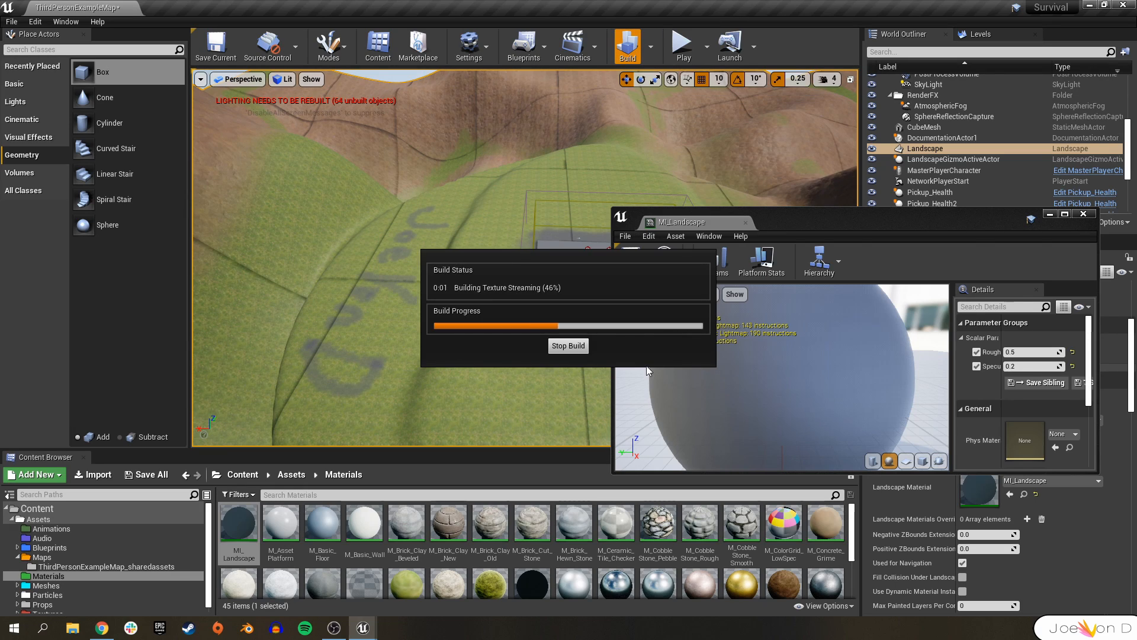